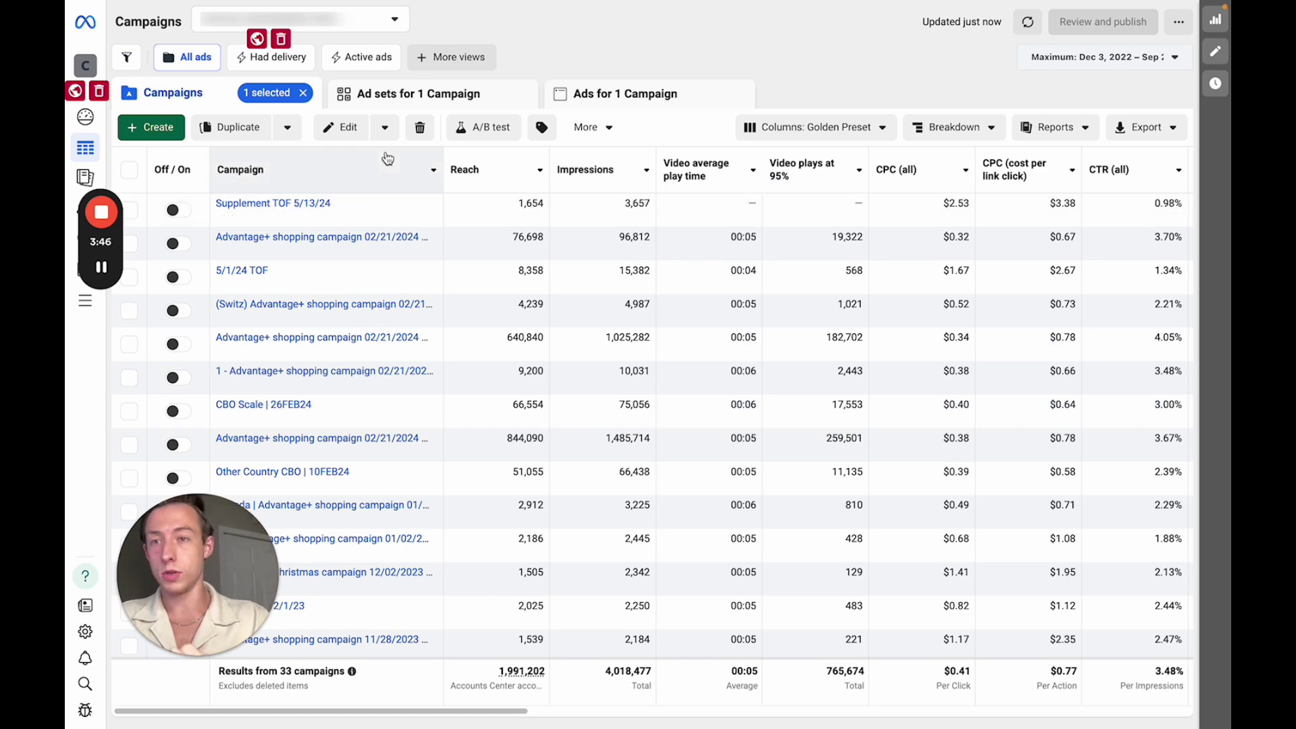
- Create a new auction campaign with the Leads objective, using the Manual leads campaign setup
{"action": "left_click", "coordinate": [152, 128]}
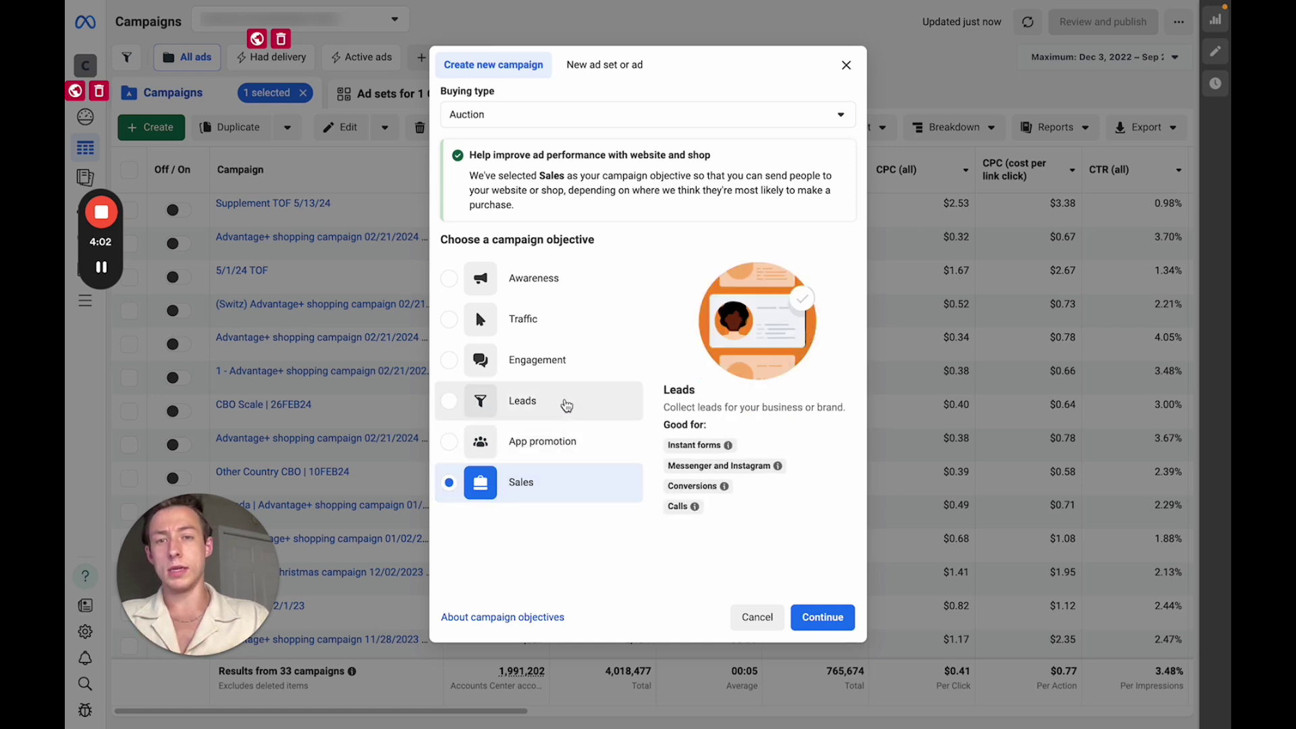
{"action": "left_click", "coordinate": [566, 405]}
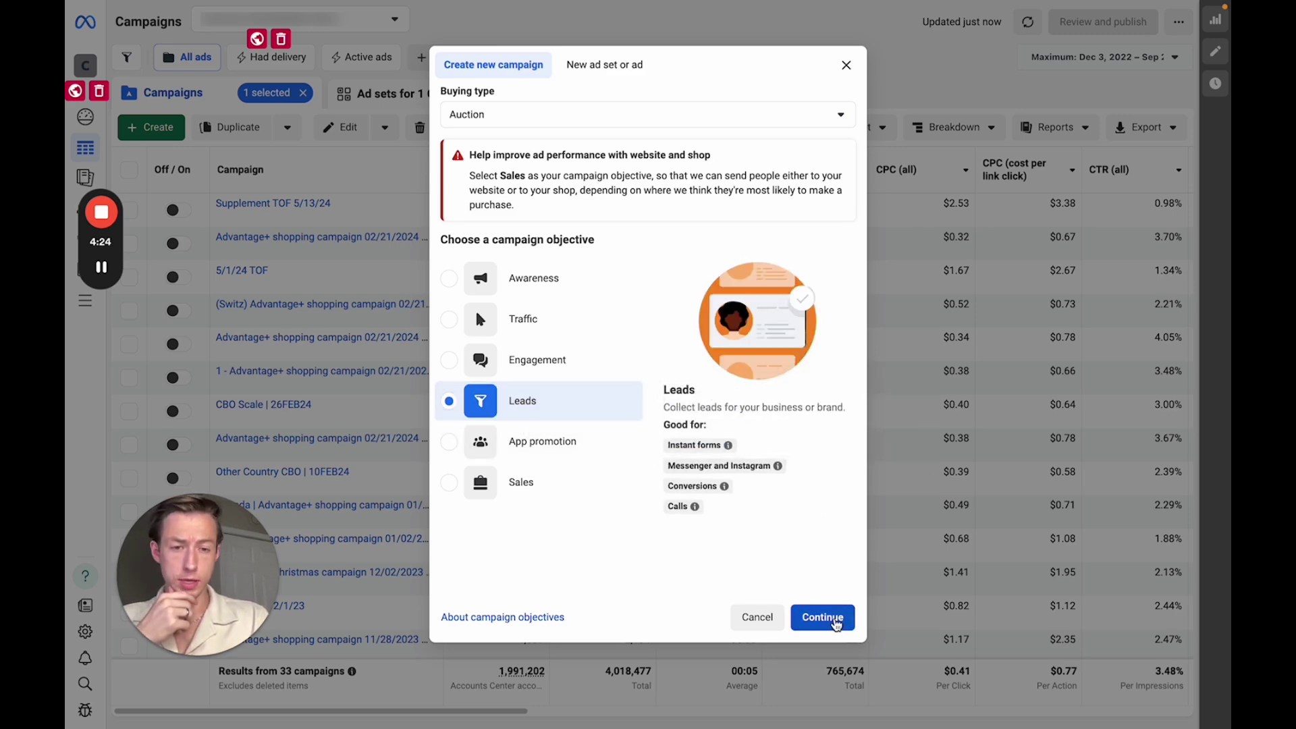
{"action": "left_click", "coordinate": [836, 624]}
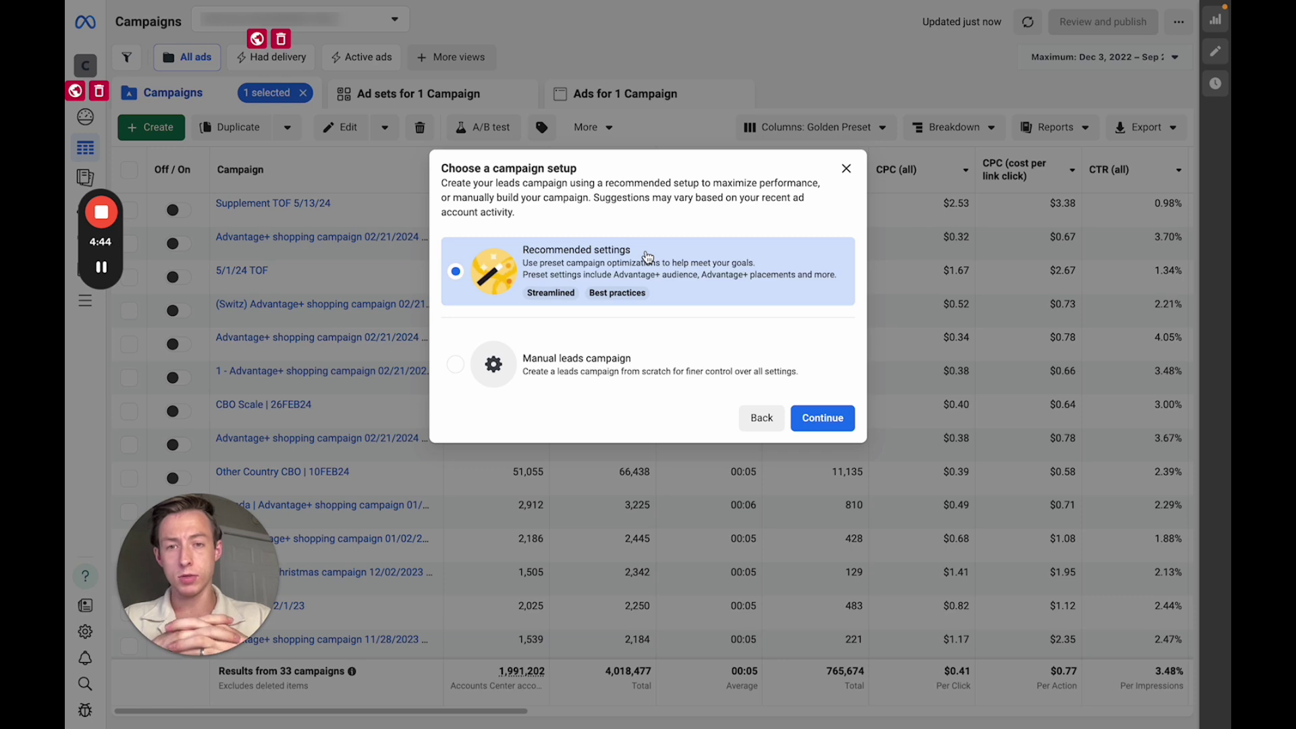
{"action": "left_click", "coordinate": [611, 360]}
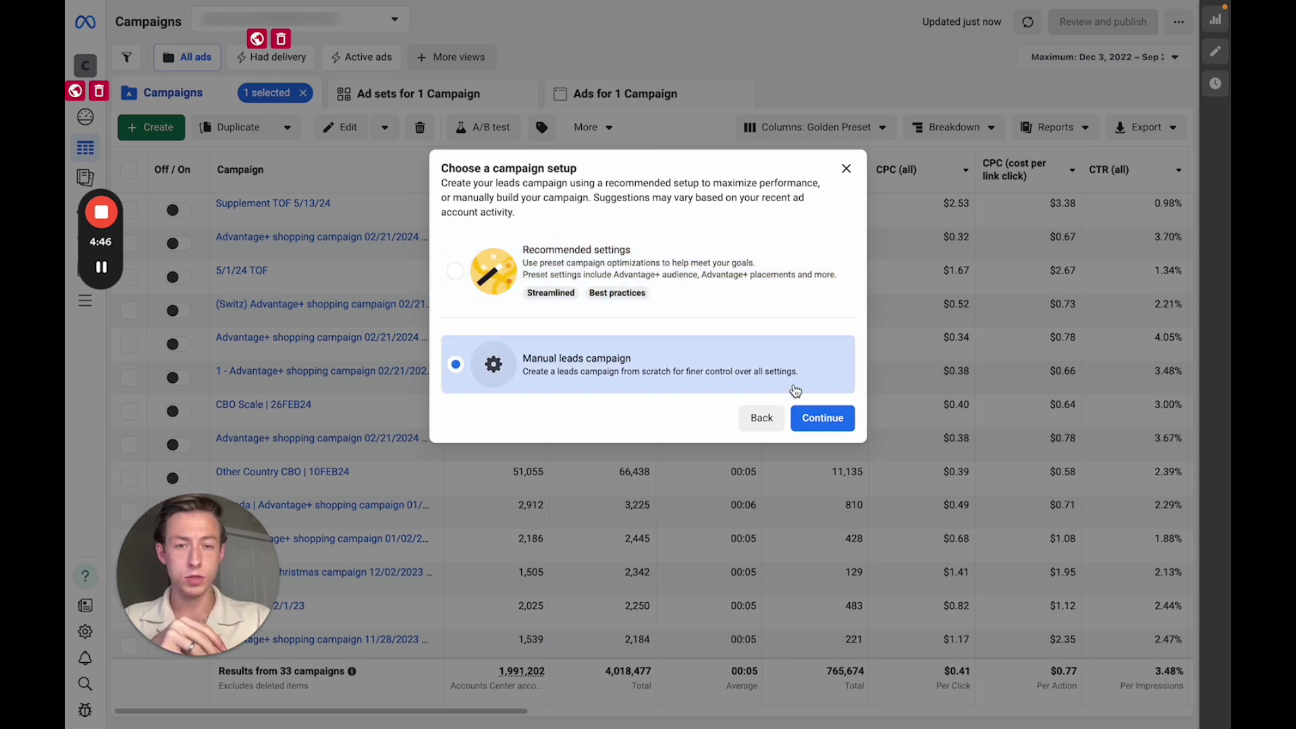
{"action": "left_click", "coordinate": [821, 419]}
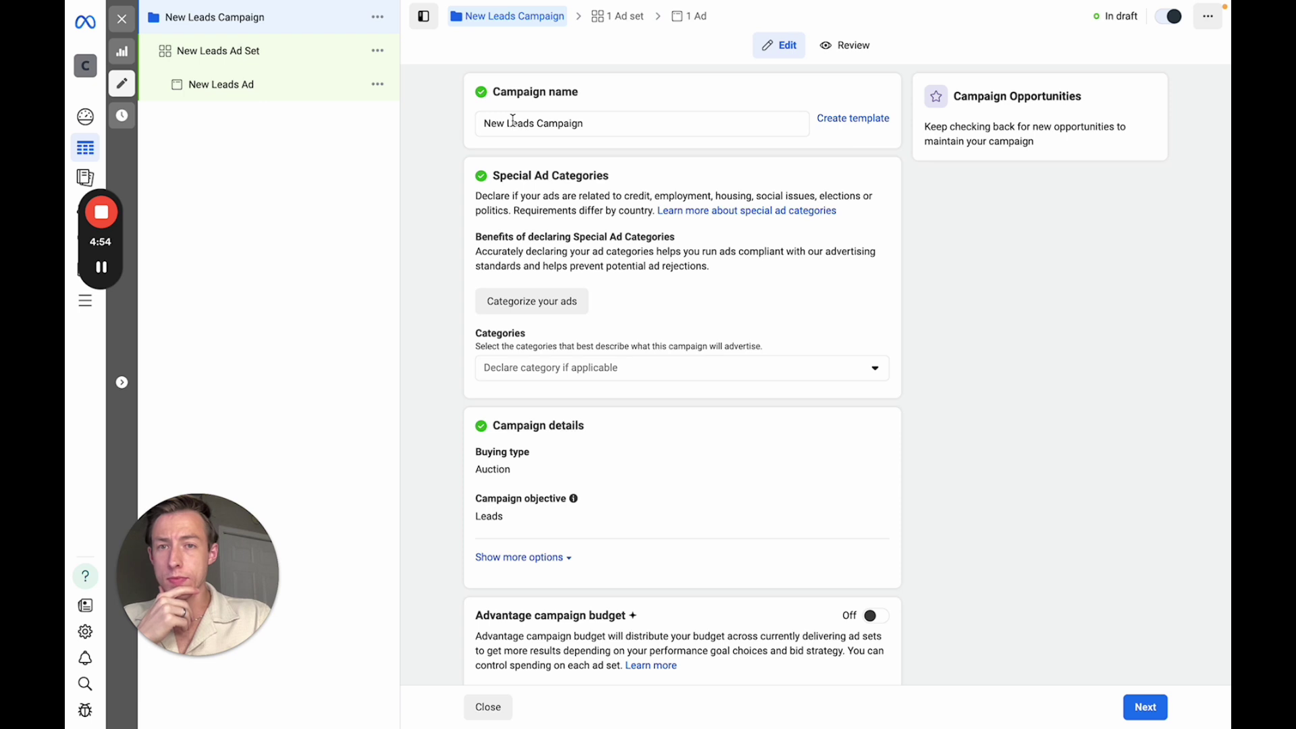
- Rename the campaign as "TOF | 9/23/2024"
{"action": "left_click", "coordinate": [600, 126]}
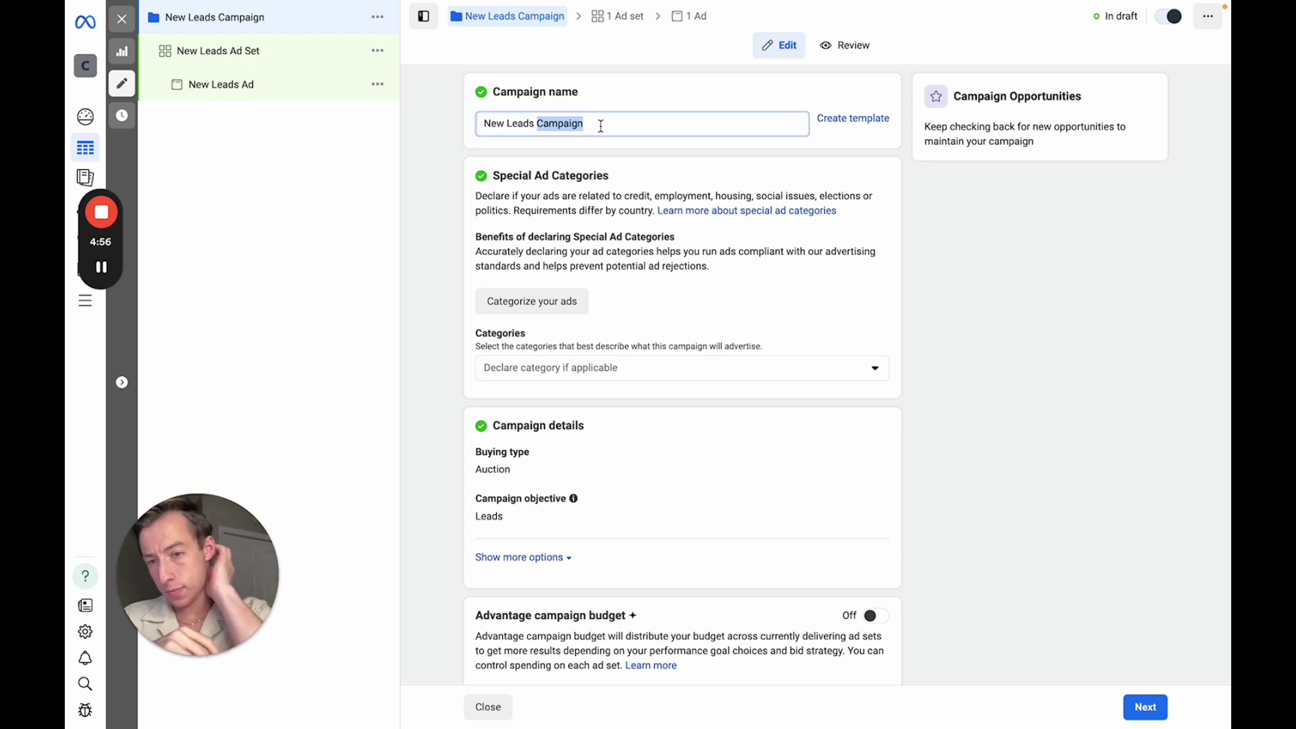
{"action": "triple_click", "coordinate": [601, 126]}
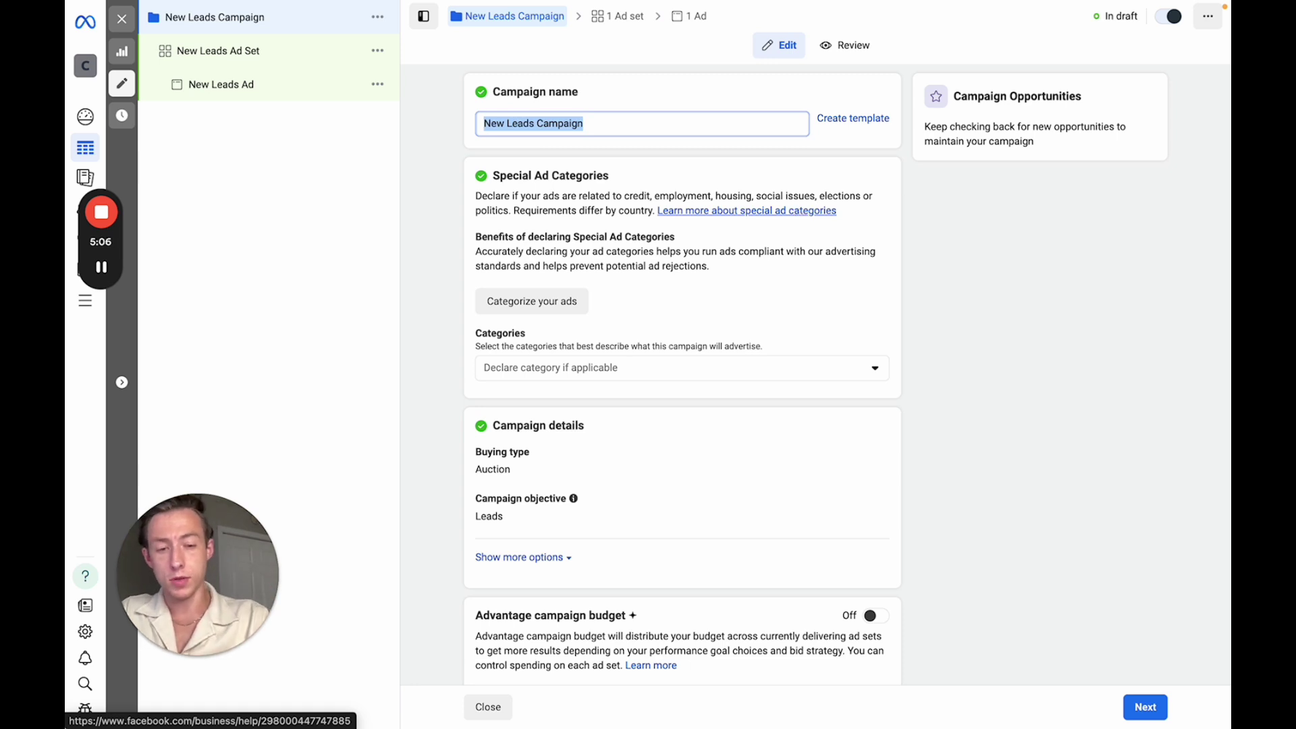
{"action": "type", "text": "TOF"}
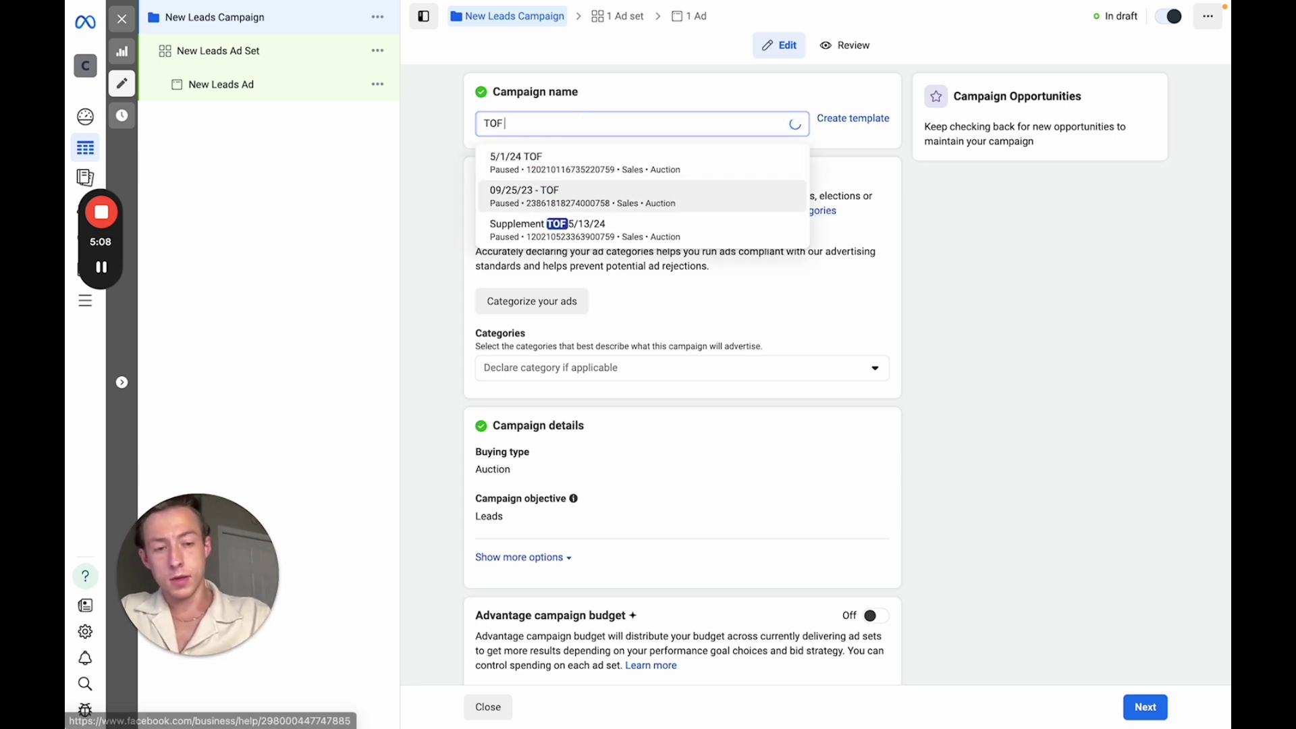
{"action": "type", "text": " |"}
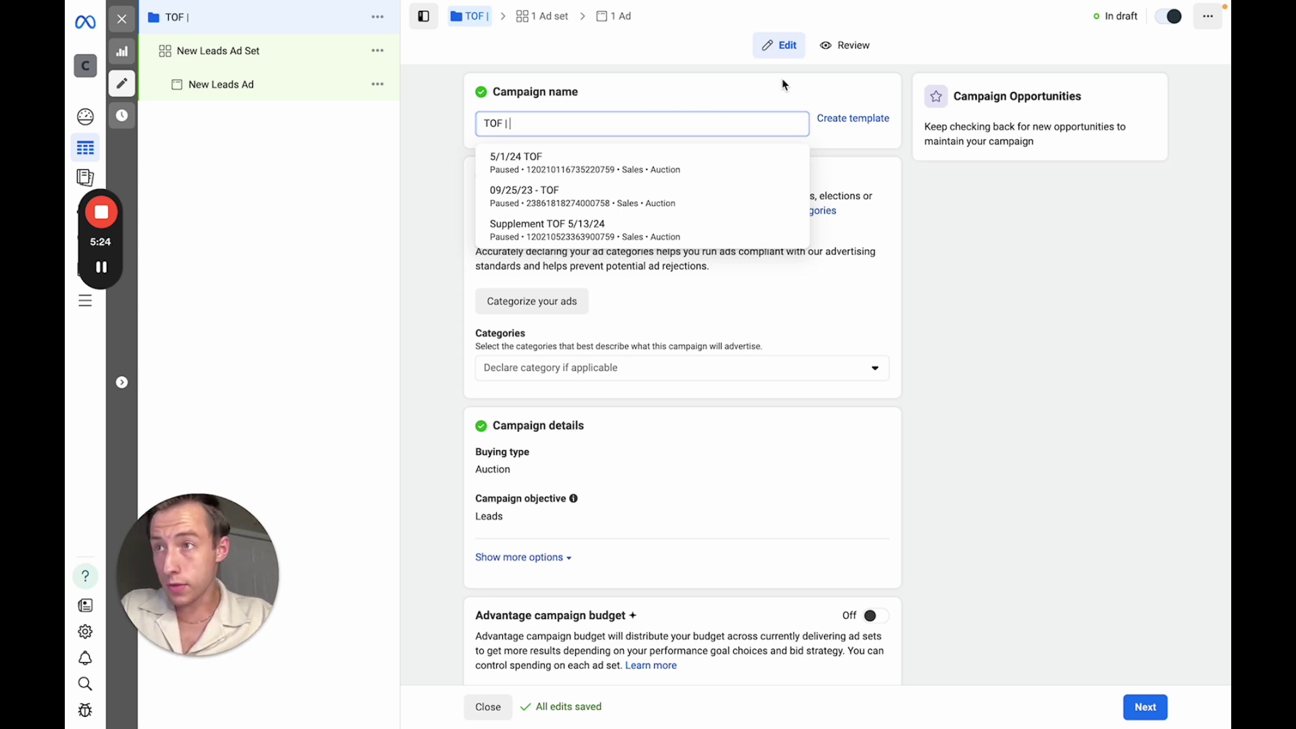
{"action": "type", "text": "9"}
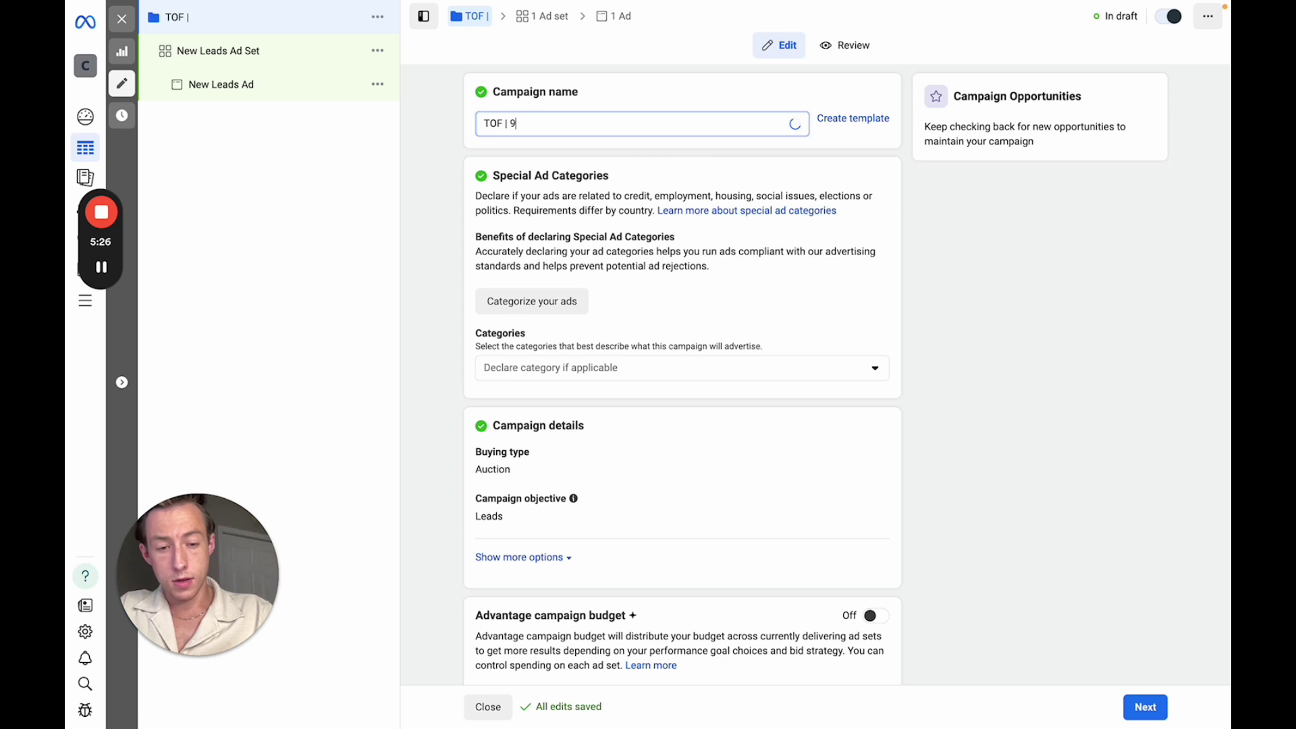
{"action": "type", "text": "/23/2024"}
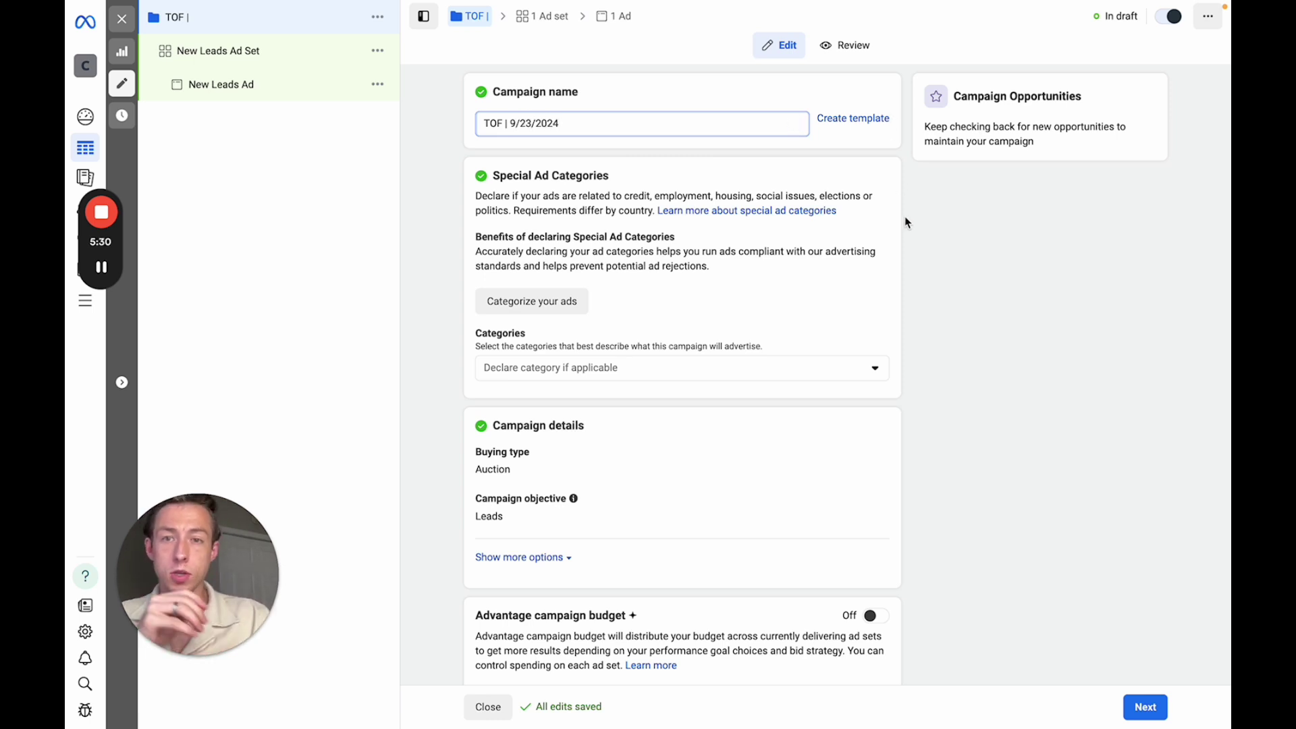
{"action": "key", "text": "Return"}
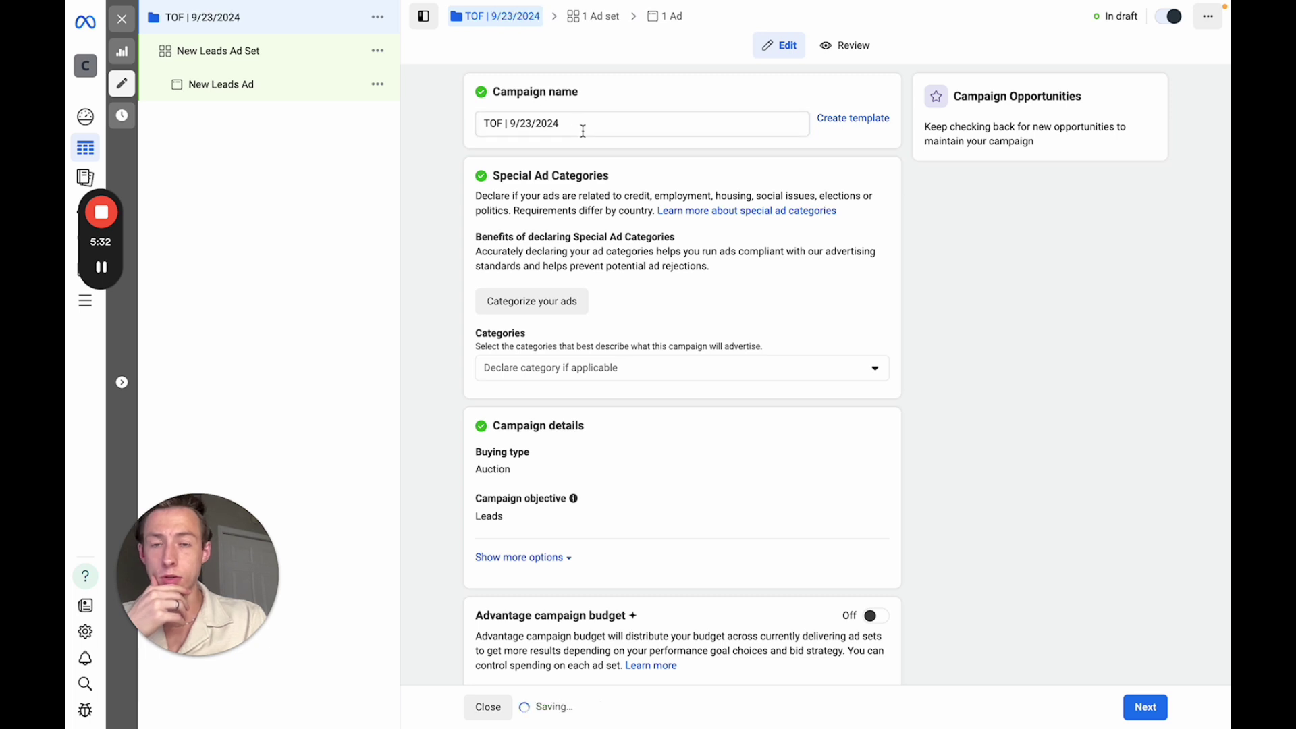
- Show the additional options in the campaign details and turn on Advantage campaign budget
{"action": "scroll", "coordinate": [604, 389], "scroll_direction": "down", "scroll_amount": 2}
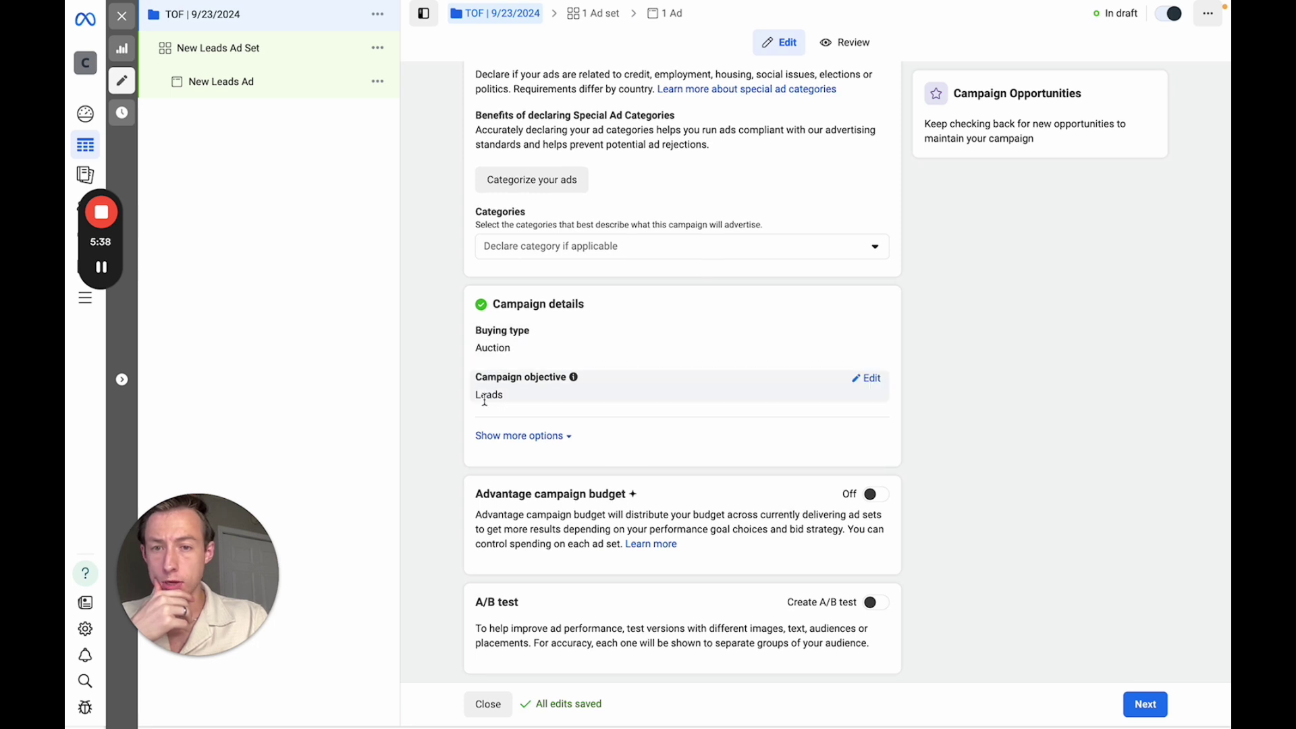
{"action": "left_click", "coordinate": [534, 442]}
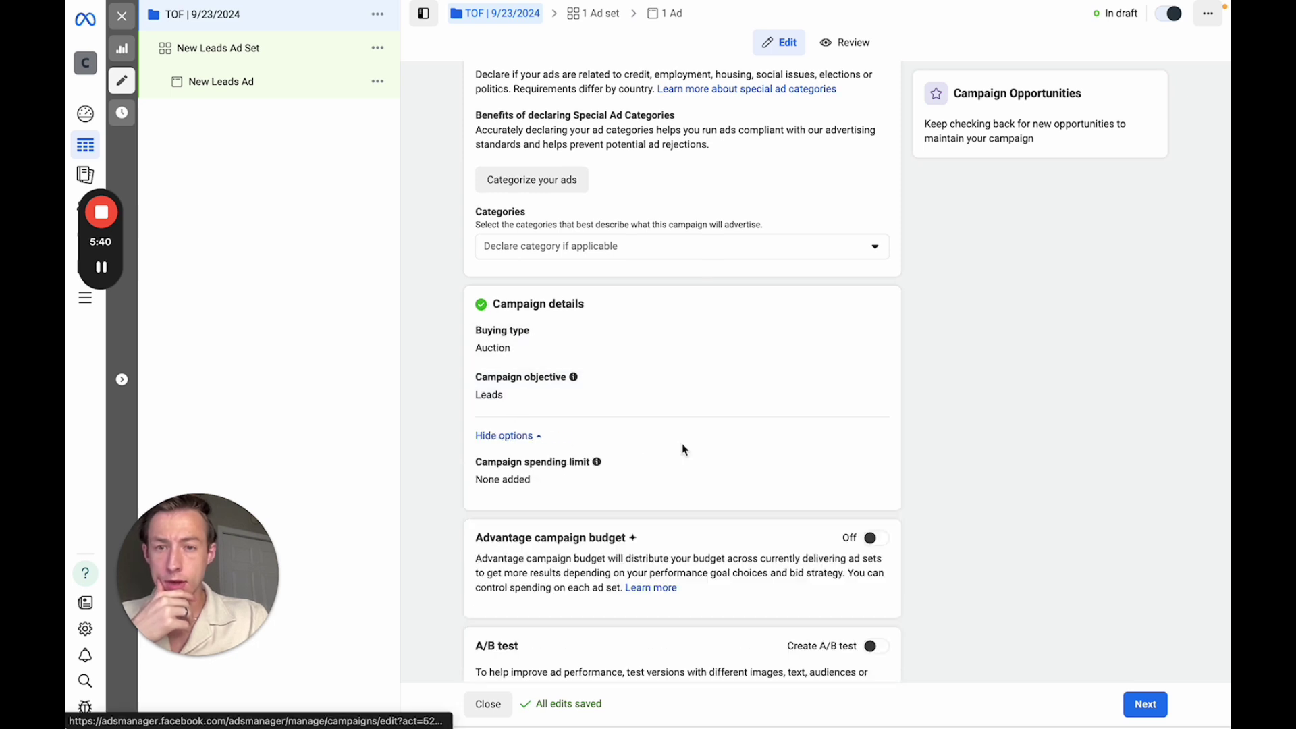
{"action": "scroll", "coordinate": [683, 448], "scroll_direction": "down", "scroll_amount": 1}
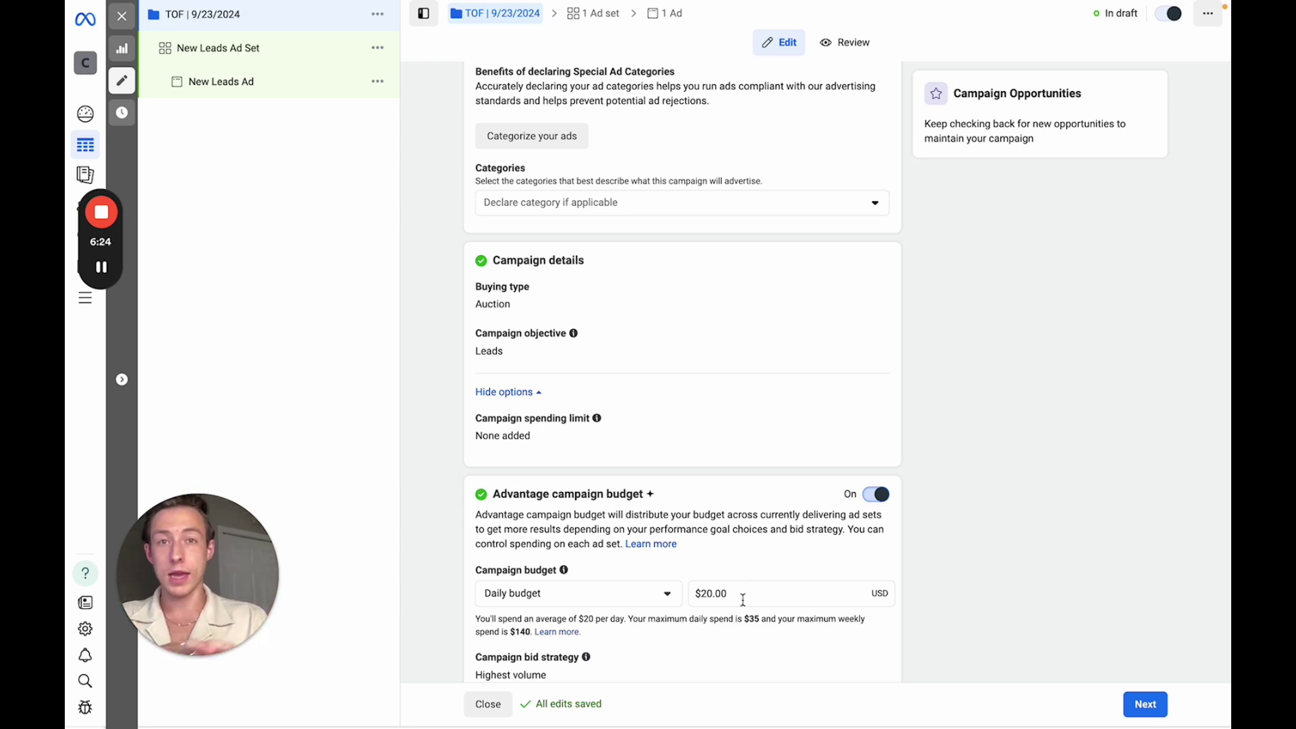
{"action": "scroll", "coordinate": [743, 599], "scroll_direction": "down", "scroll_amount": 3}
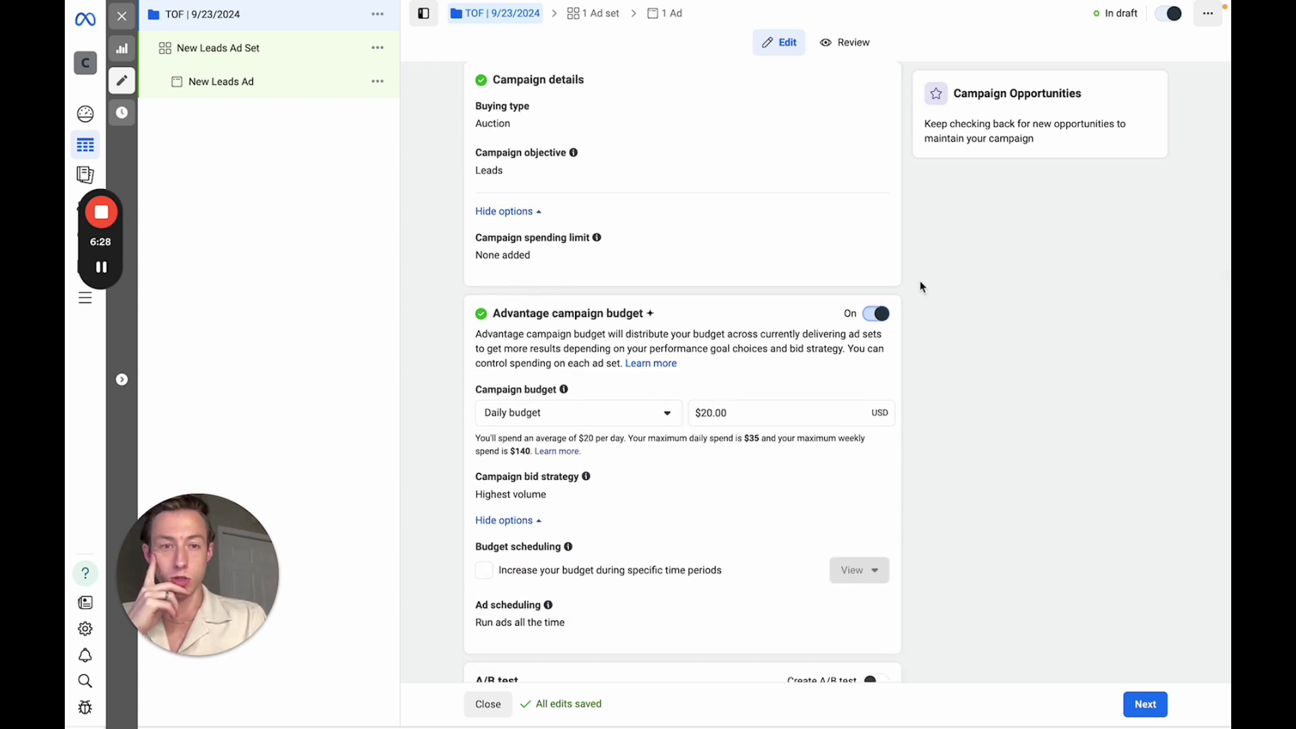
{"action": "scroll", "coordinate": [854, 351], "scroll_direction": "down", "scroll_amount": 1}
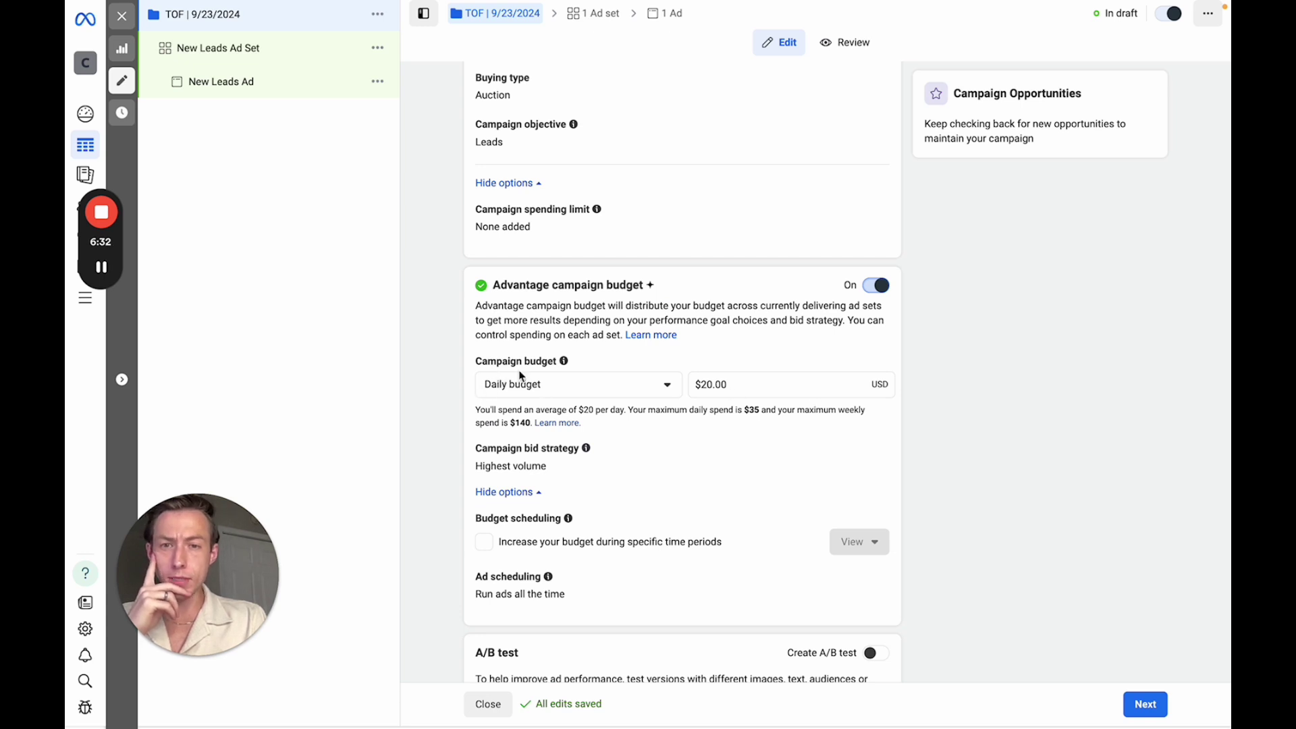
- Set the campaign's daily budget to $30.00
{"action": "left_click", "coordinate": [712, 387]}
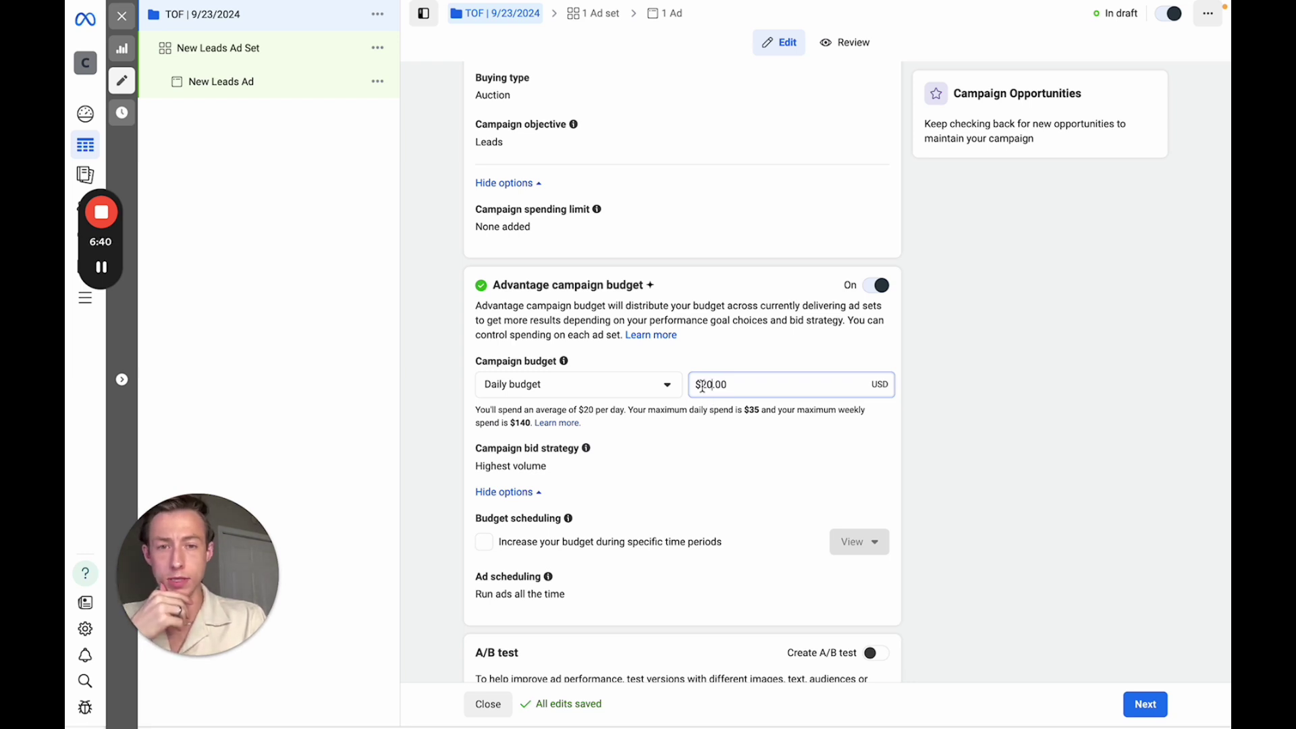
{"action": "key", "text": "BackSpace"}
{"action": "key", "text": "BackSpace"}
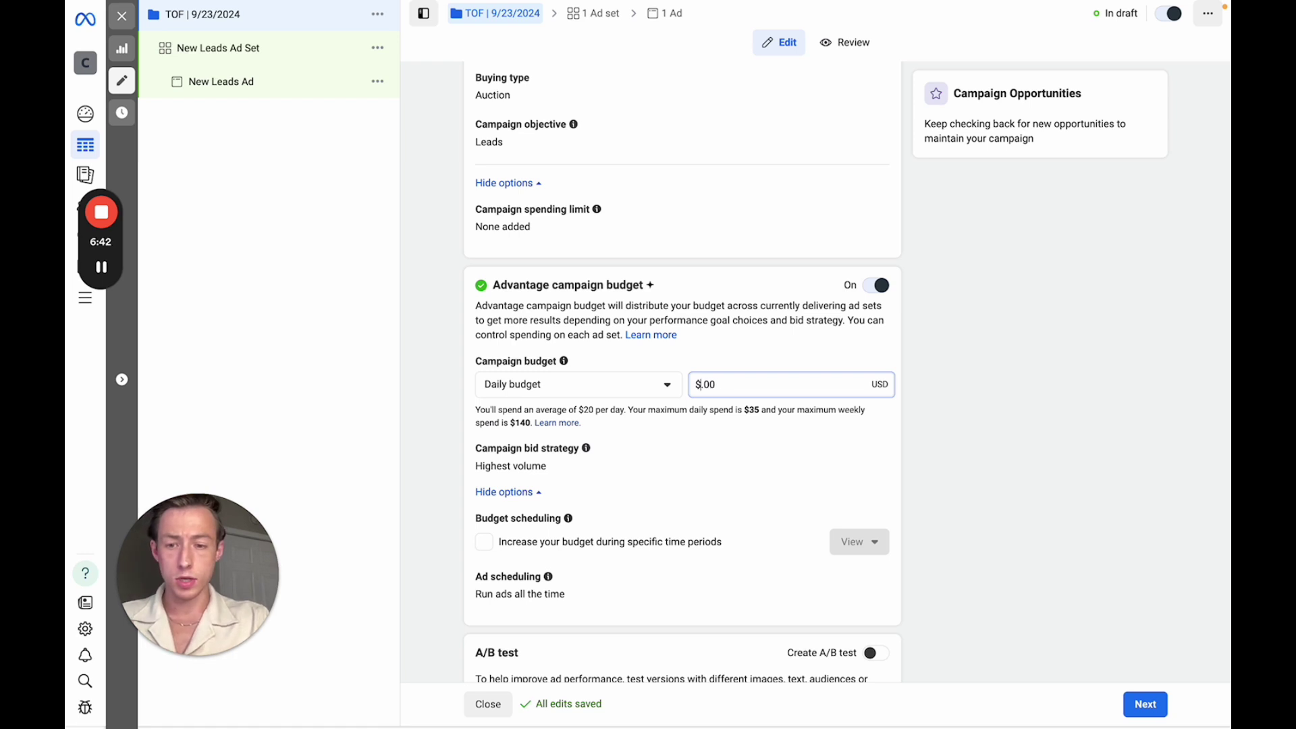
{"action": "type", "text": "30"}
{"action": "left_click", "coordinate": [797, 363]}
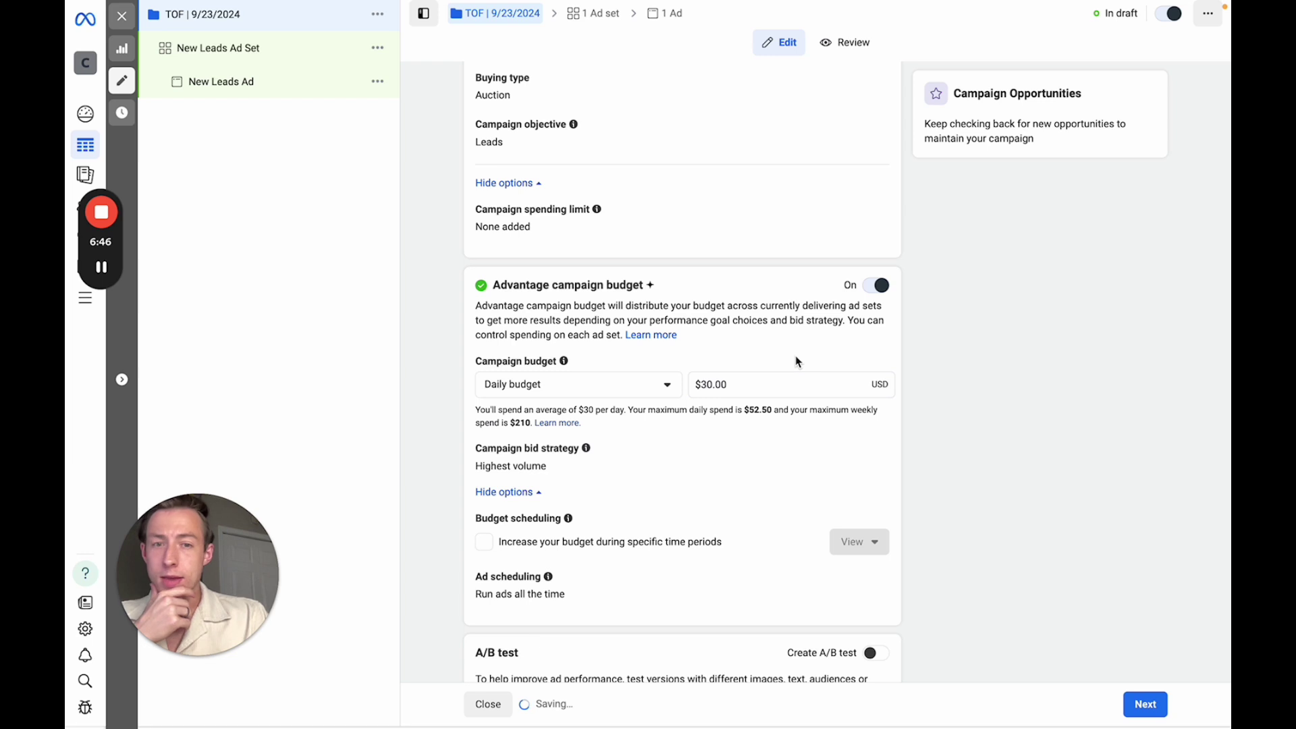
- Continue to the ad set level and rename the ad set as "Broad"
{"action": "scroll", "coordinate": [767, 437], "scroll_direction": "down", "scroll_amount": 1}
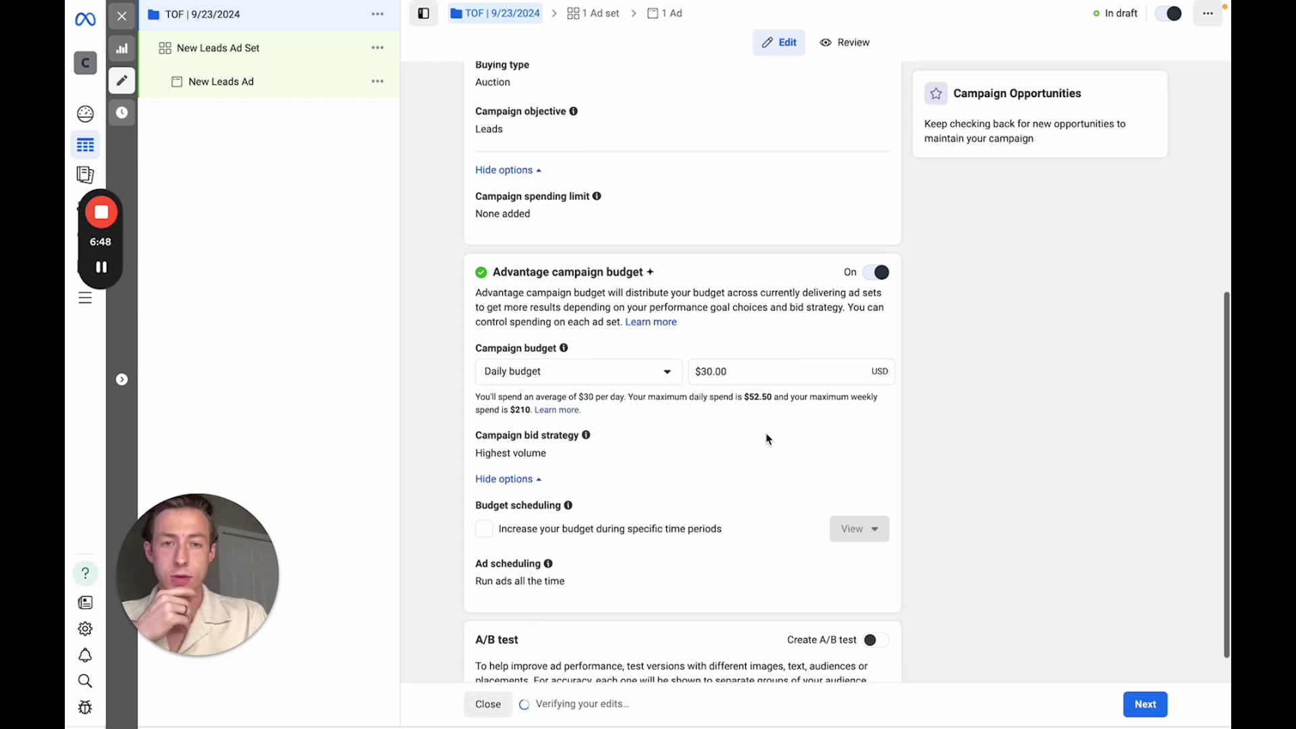
{"action": "scroll", "coordinate": [704, 420], "scroll_direction": "down", "scroll_amount": 2}
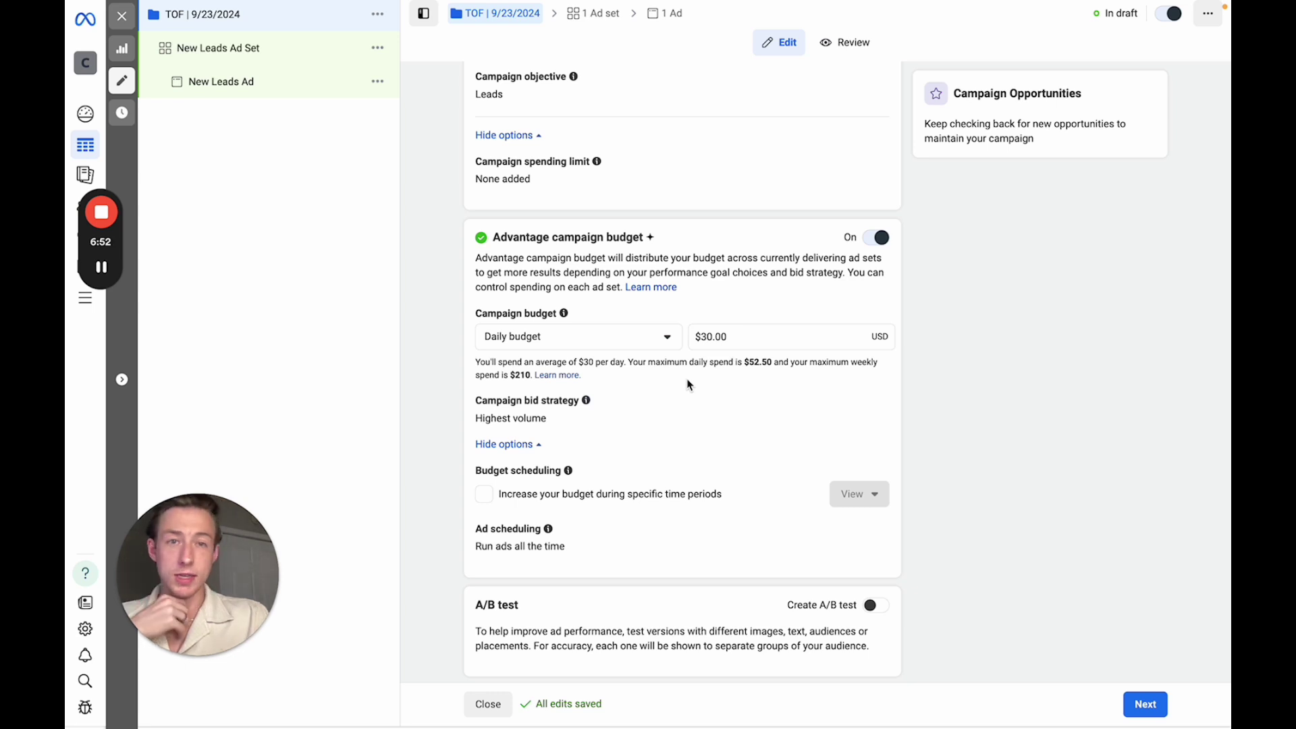
{"action": "scroll", "coordinate": [689, 385], "scroll_direction": "down", "scroll_amount": 1}
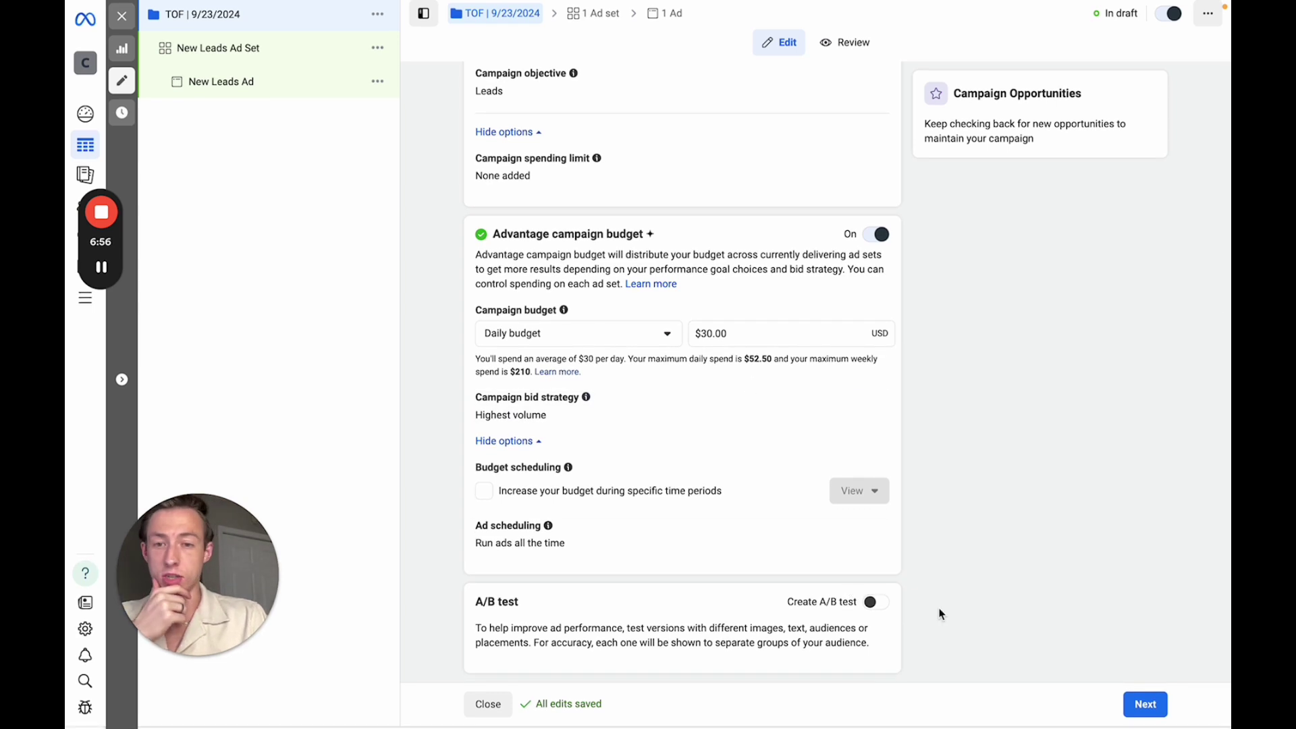
{"action": "left_click", "coordinate": [1139, 706]}
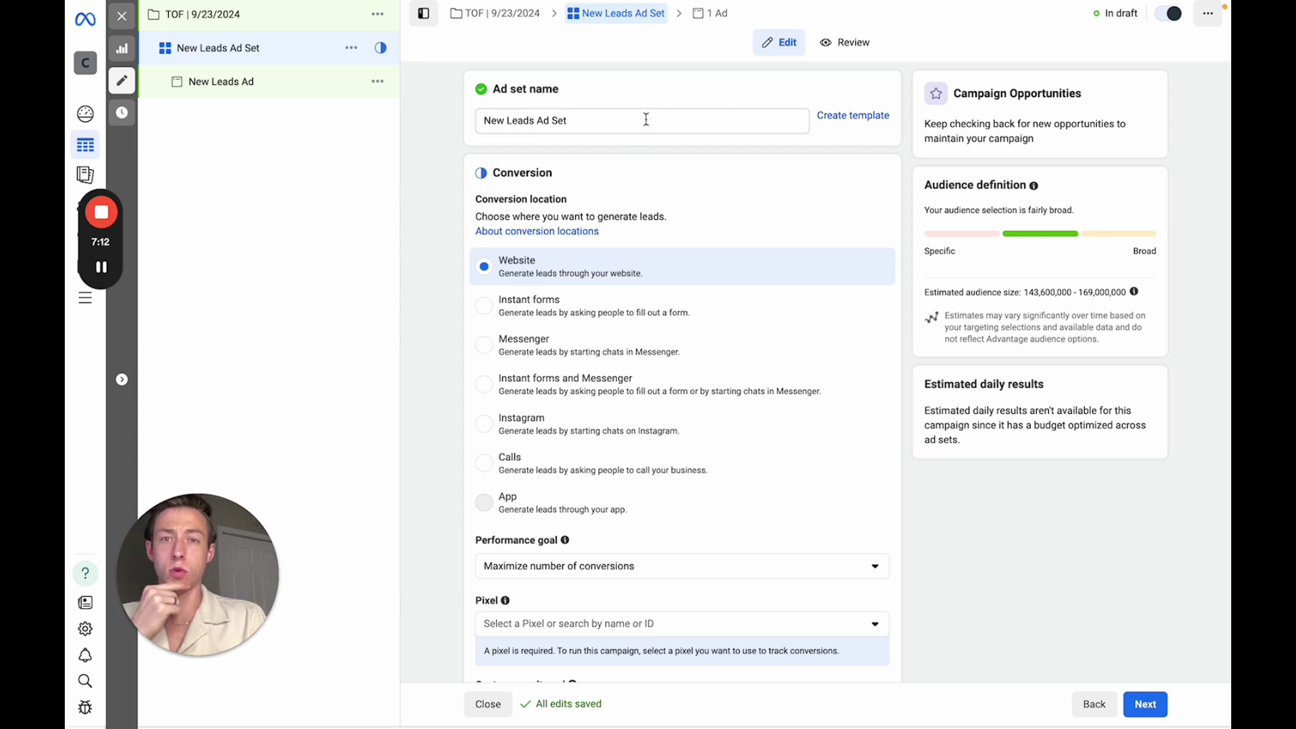
{"action": "double_click", "coordinate": [559, 120]}
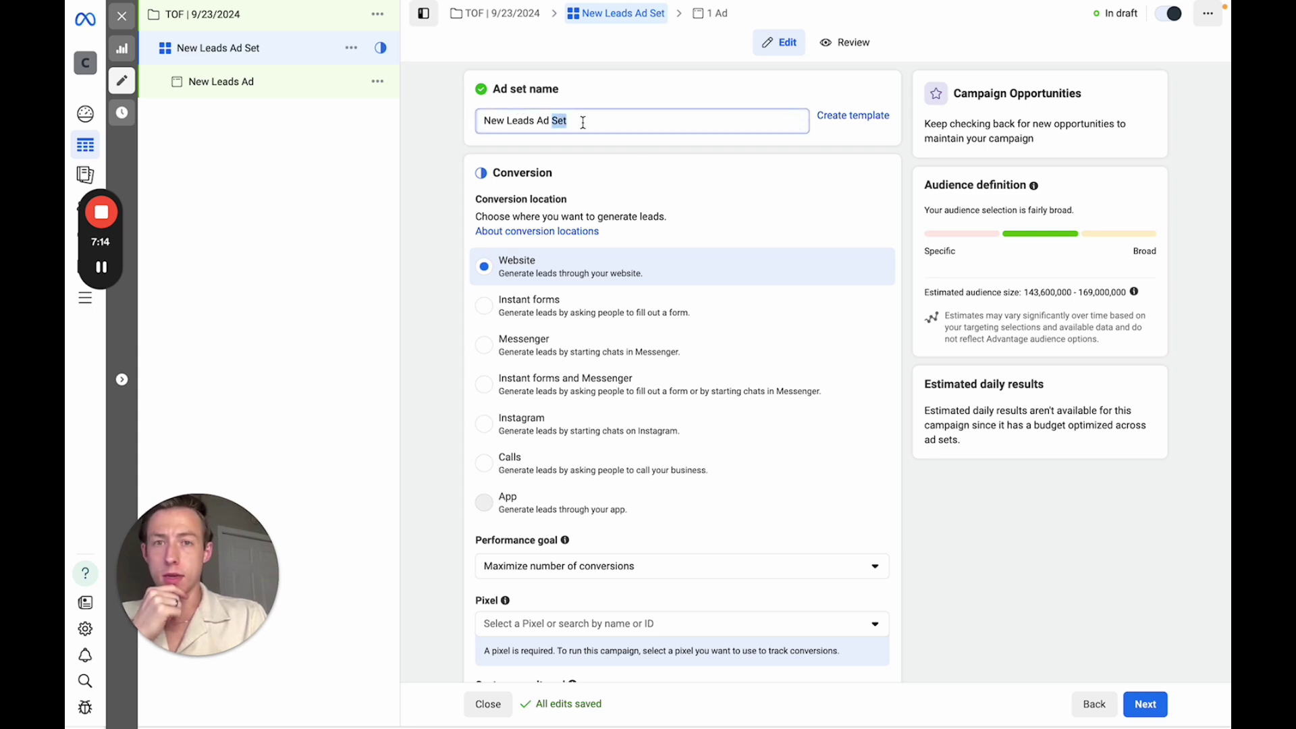
{"action": "triple_click", "coordinate": [584, 122]}
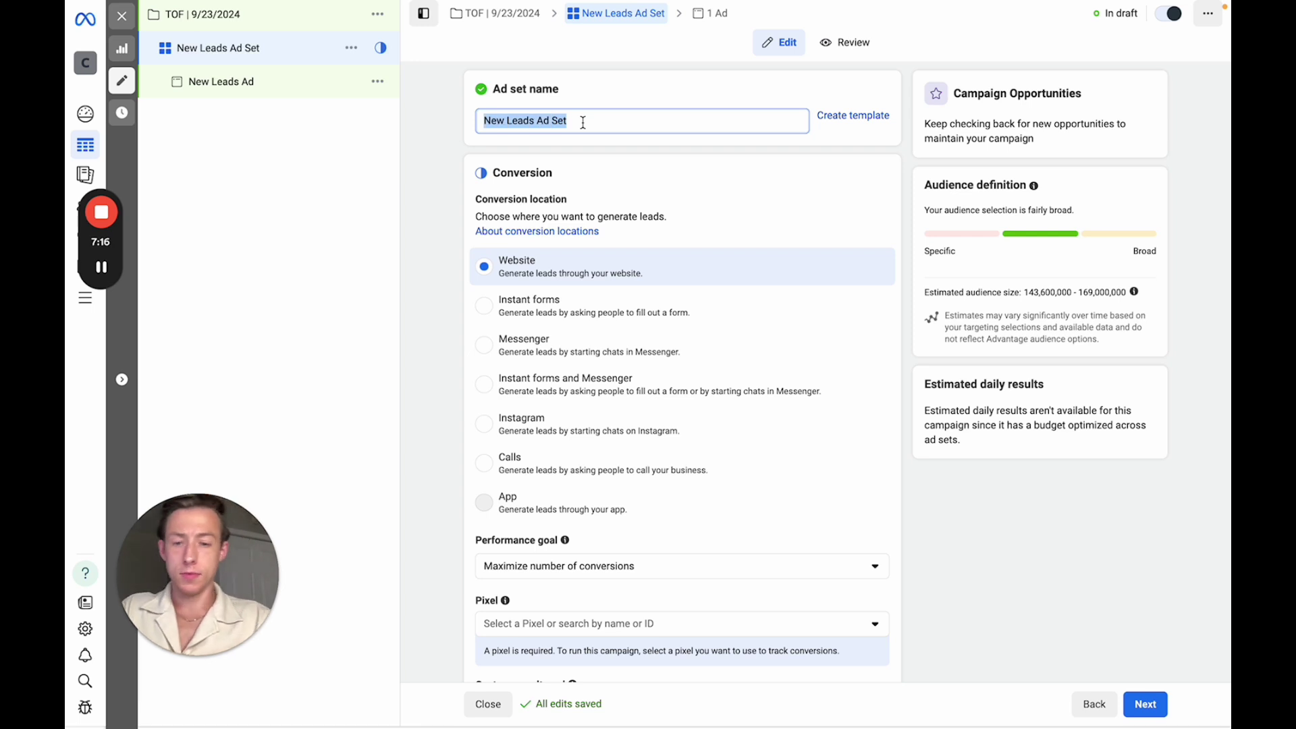
{"action": "type", "text": "Broad"}
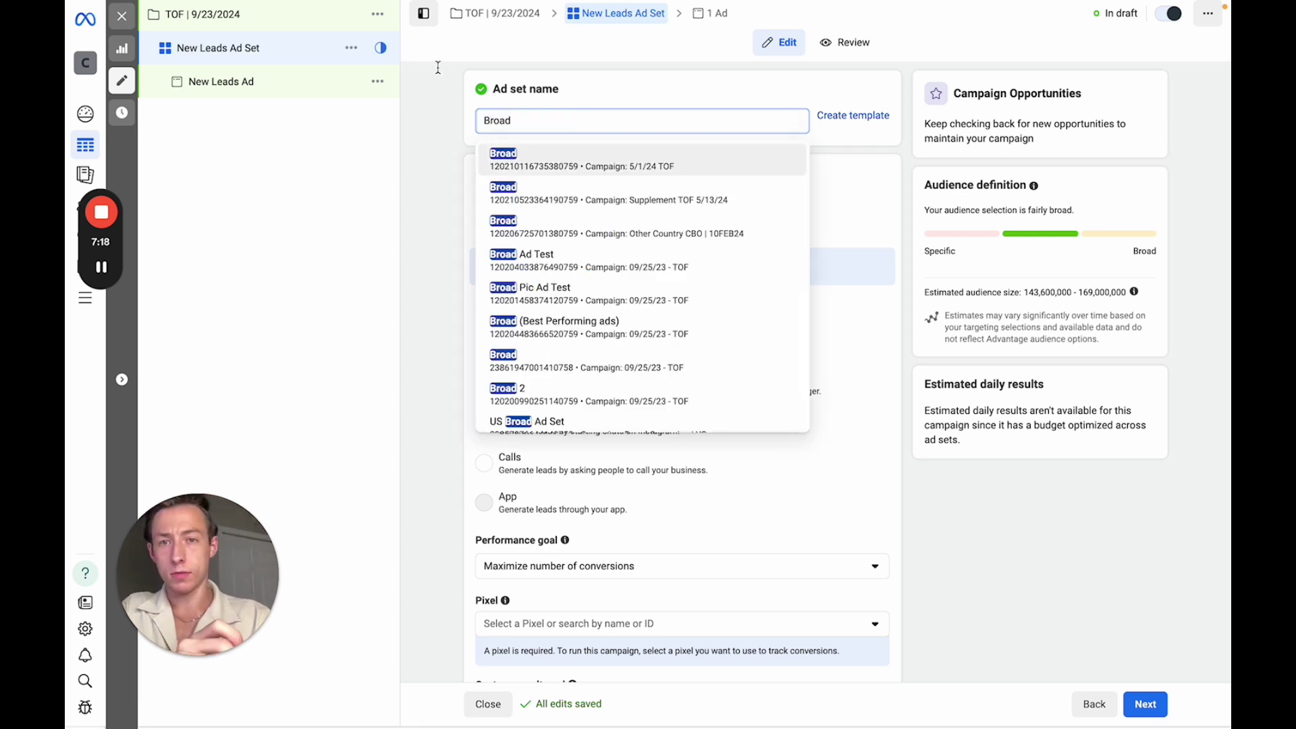
{"action": "left_click", "coordinate": [452, 105]}
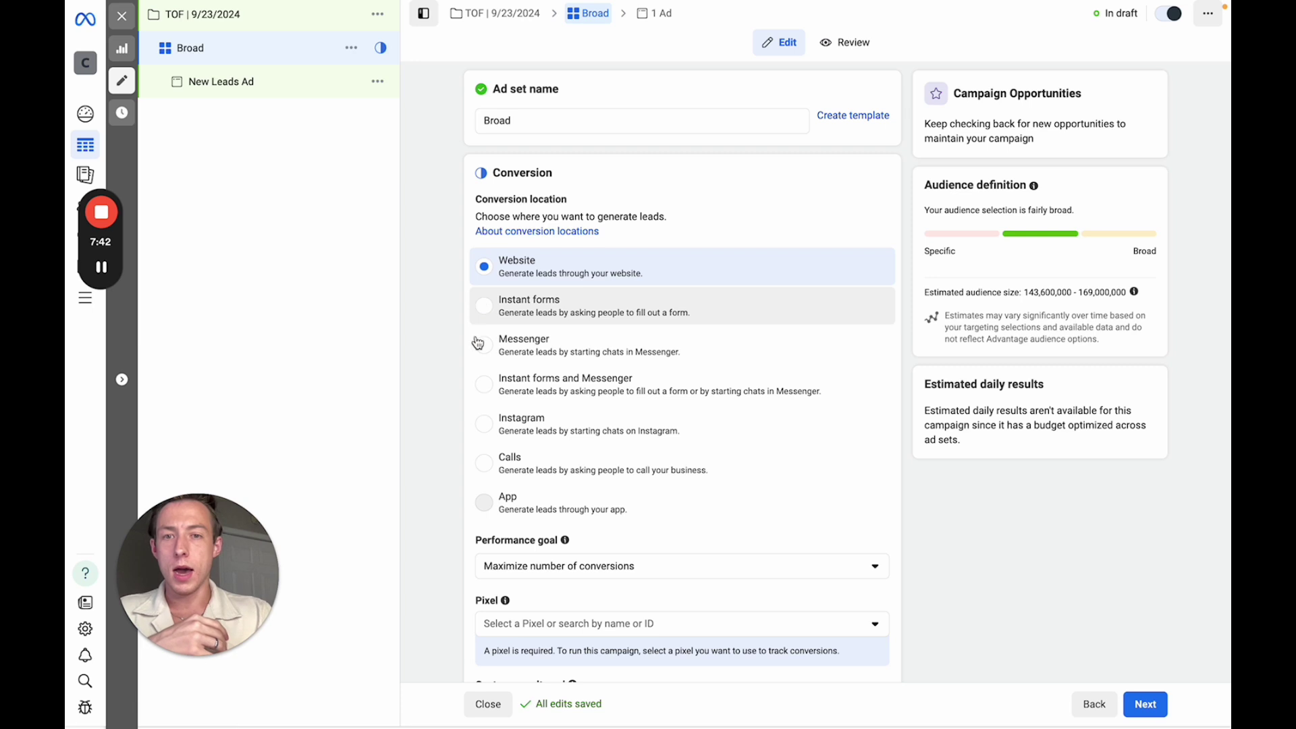
- Set the ad set's conversion location to Instant forms and its Facebook Page to The Nation Hub
{"action": "left_click", "coordinate": [638, 328]}
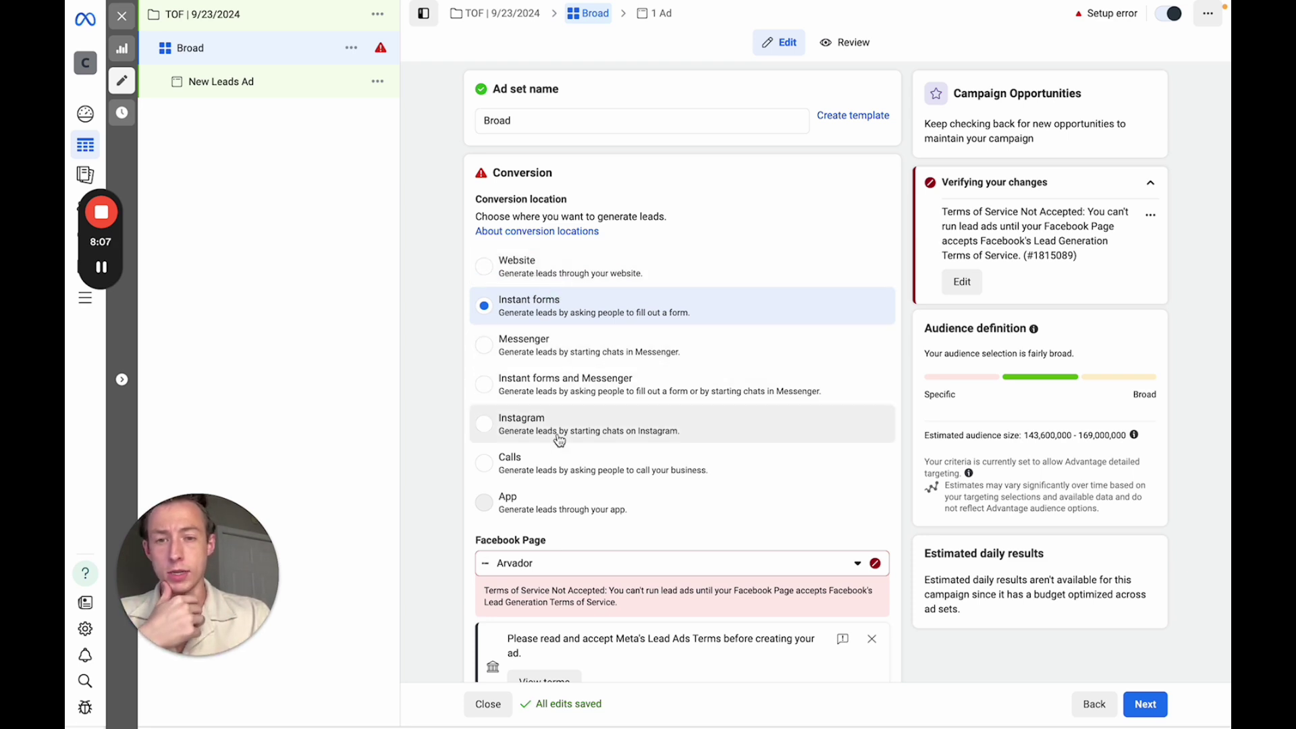
{"action": "scroll", "coordinate": [558, 440], "scroll_direction": "down", "scroll_amount": 3}
{"action": "scroll", "coordinate": [559, 440], "scroll_direction": "up", "scroll_amount": 2}
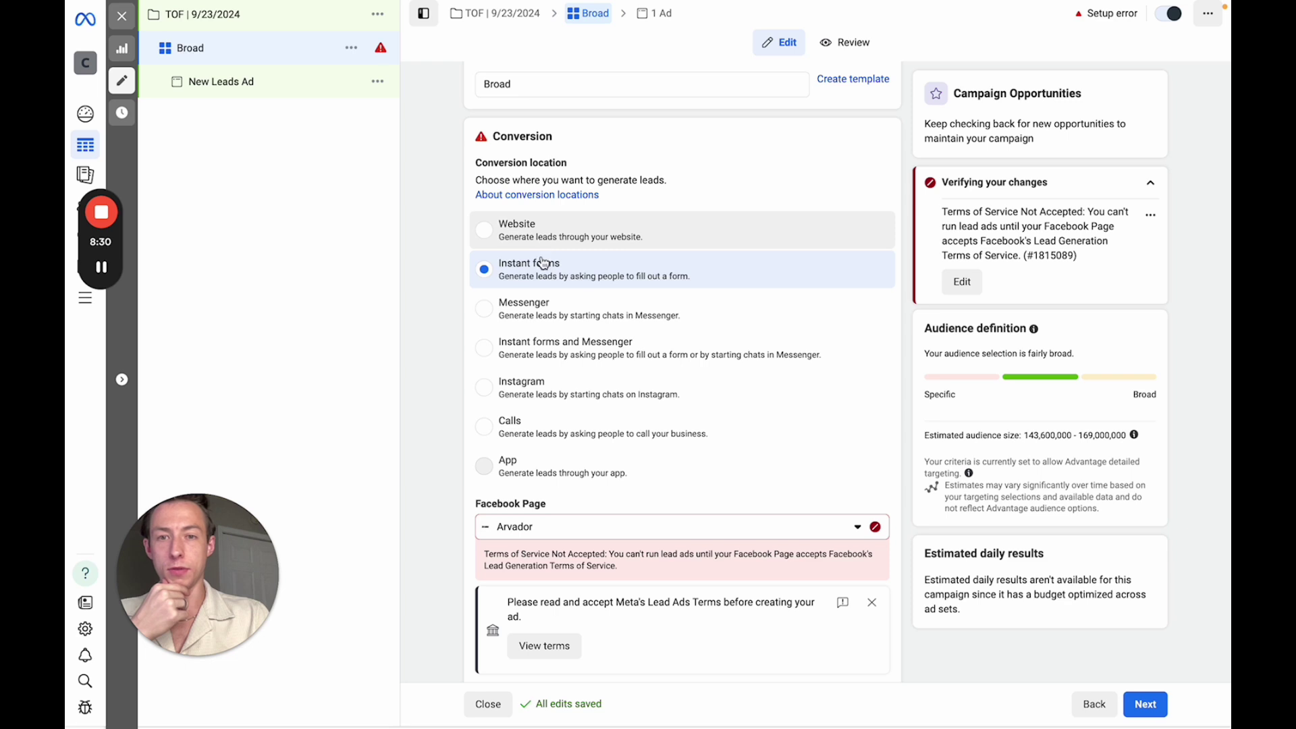
{"action": "scroll", "coordinate": [648, 345], "scroll_direction": "down", "scroll_amount": 3}
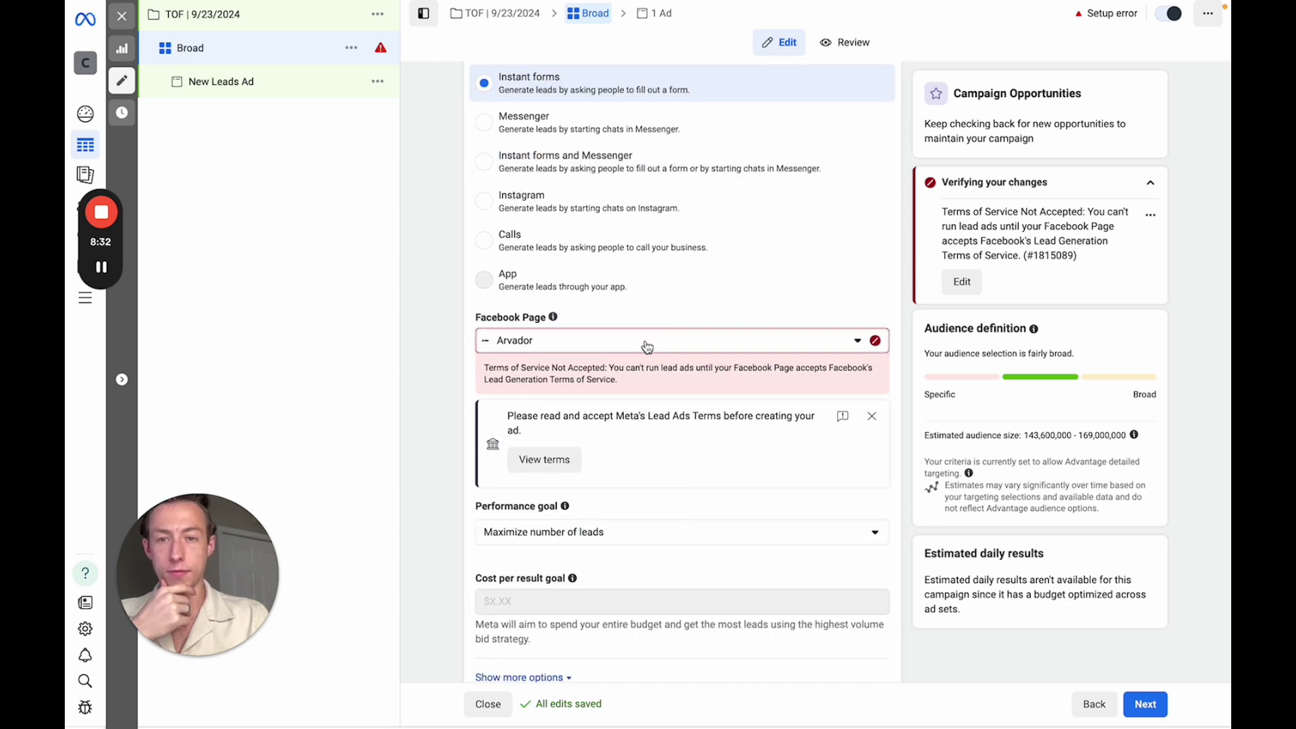
{"action": "left_click", "coordinate": [613, 338]}
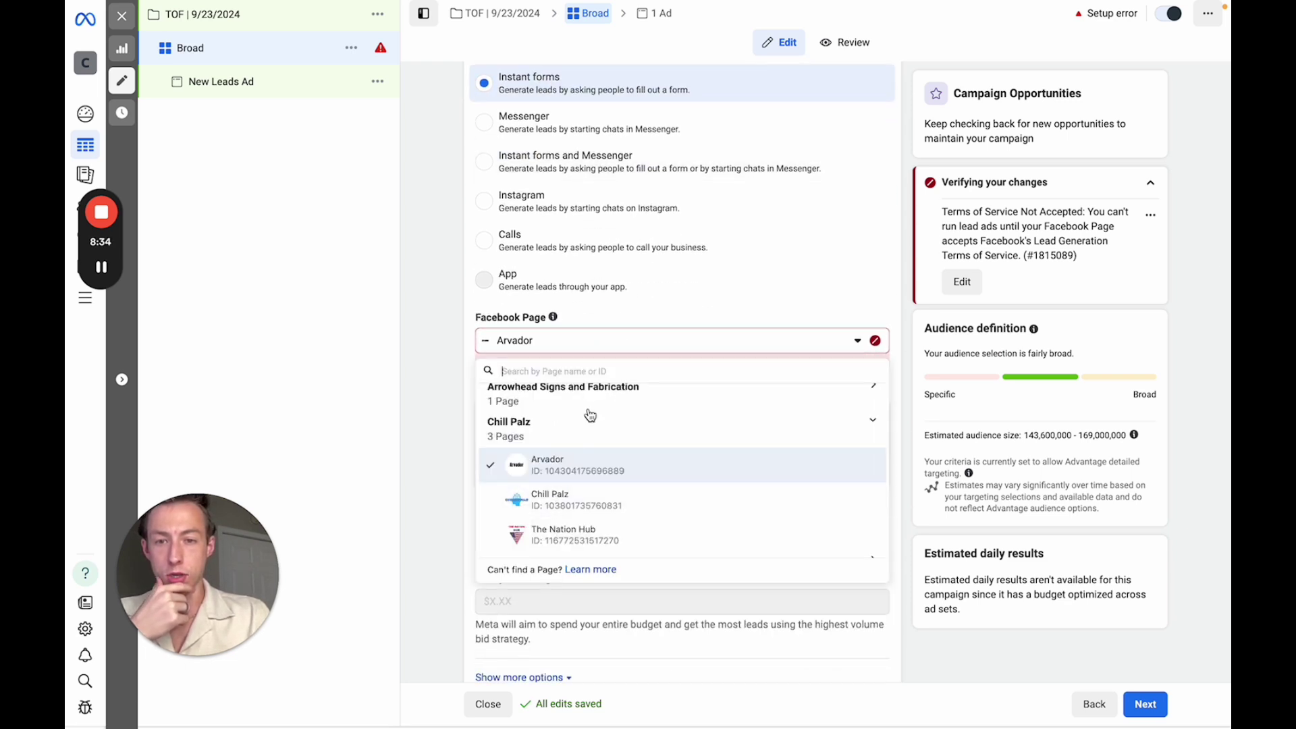
{"action": "left_click", "coordinate": [563, 538]}
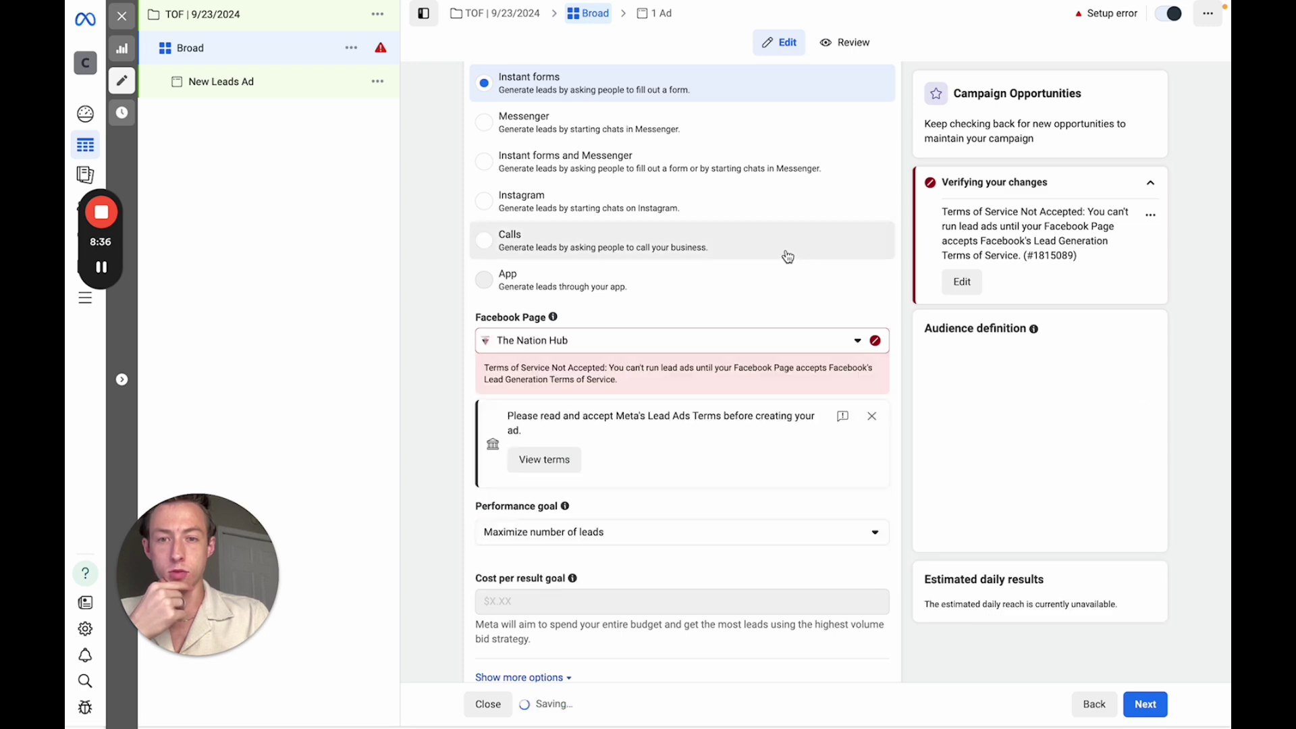
- Choose Maximize number of leads as the ad set's performance goal
{"action": "scroll", "coordinate": [717, 376], "scroll_direction": "down", "scroll_amount": 1}
{"action": "scroll", "coordinate": [691, 307], "scroll_direction": "up", "scroll_amount": 1}
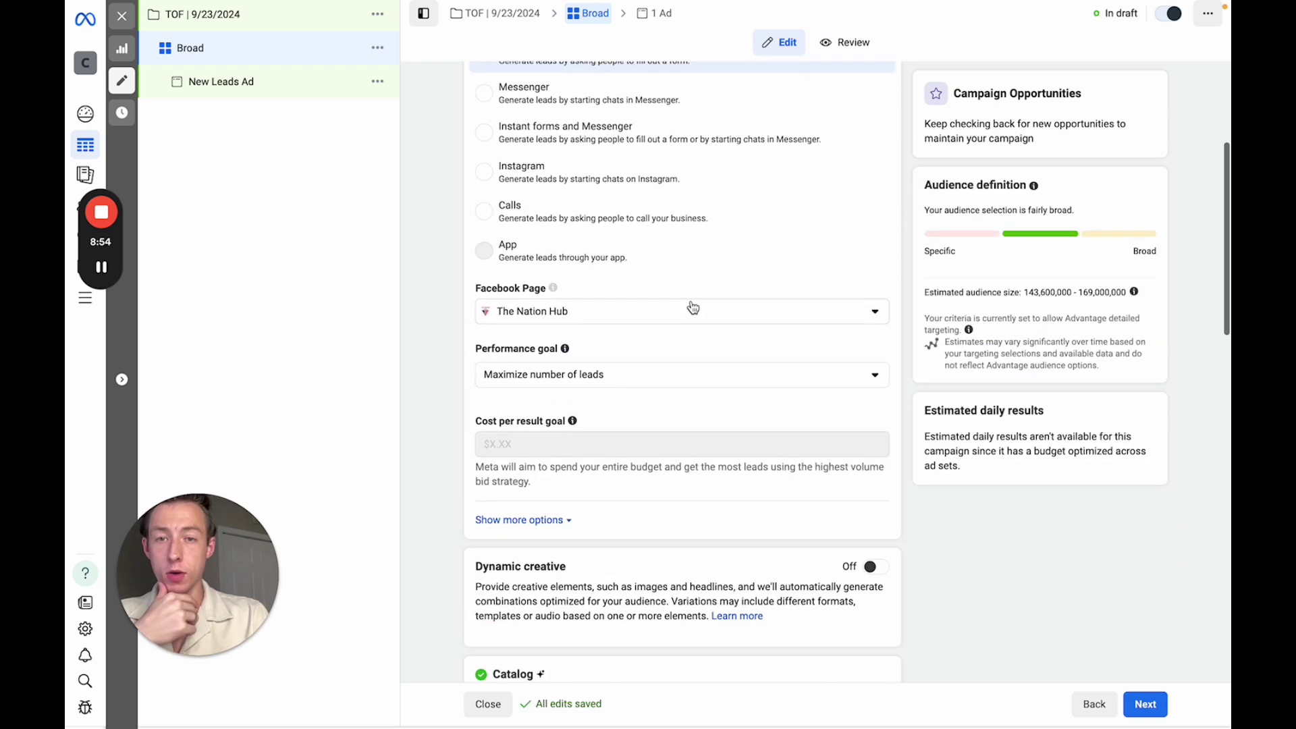
{"action": "left_click", "coordinate": [560, 378]}
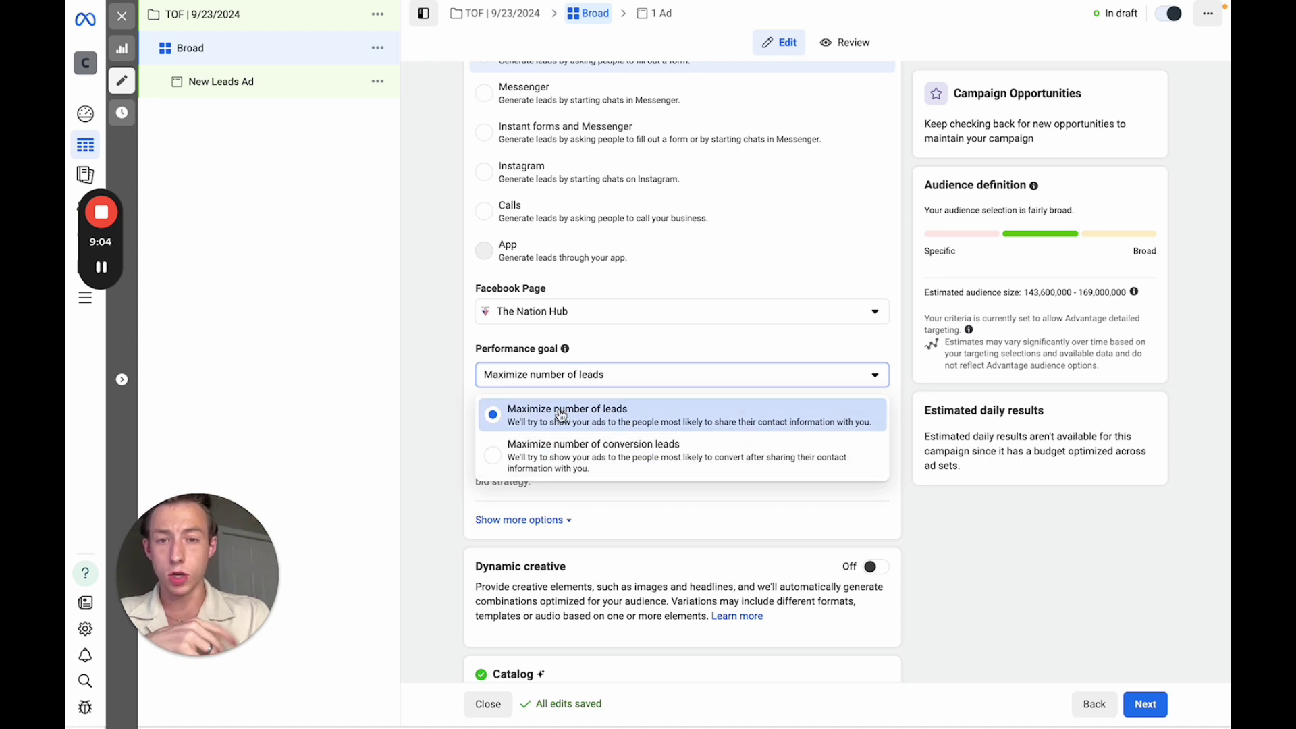
{"action": "left_click", "coordinate": [592, 416]}
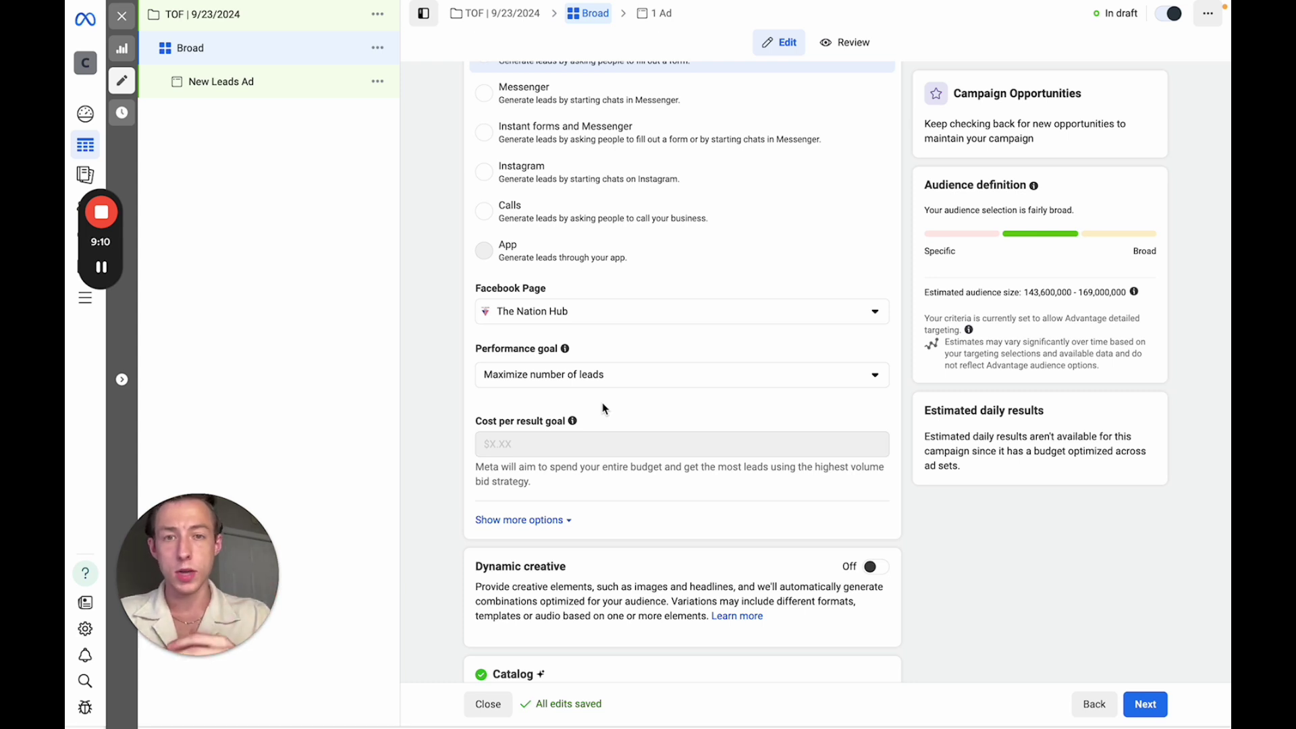
{"action": "scroll", "coordinate": [603, 409], "scroll_direction": "up", "scroll_amount": 2}
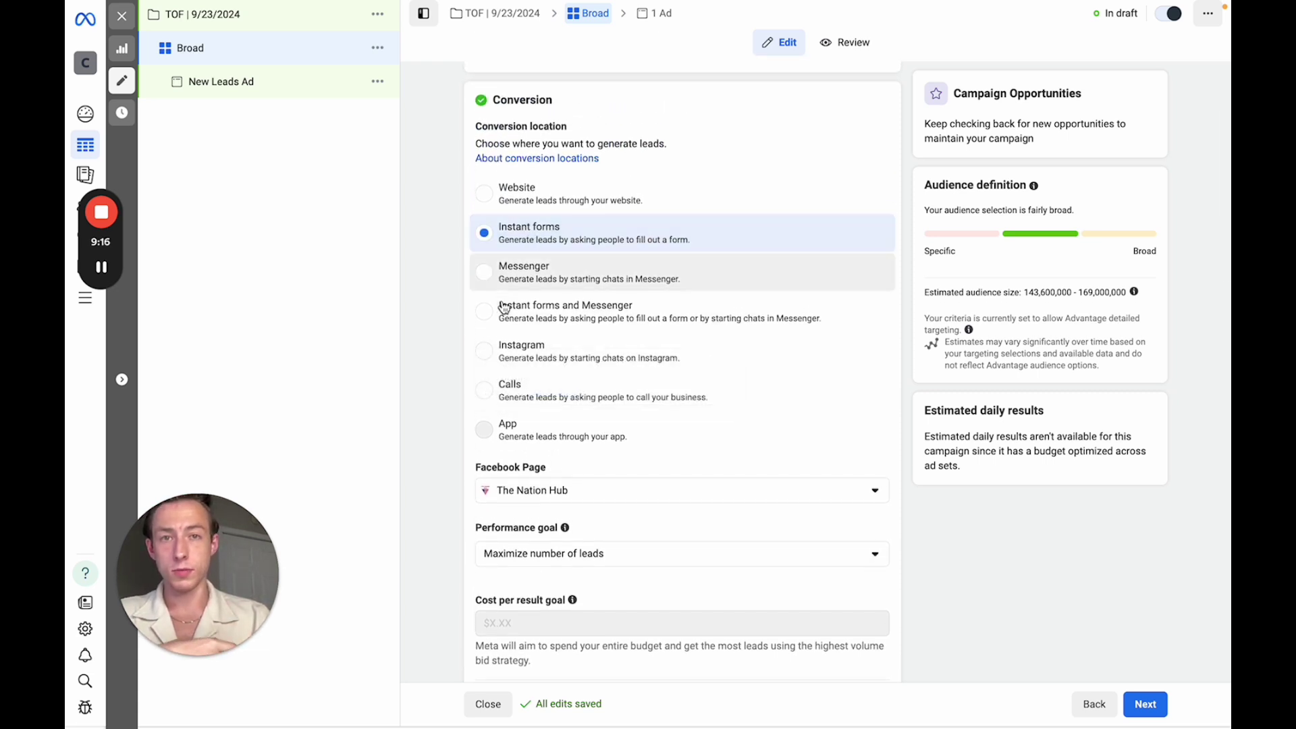
- Set the ad set's start date to September 24, 2024 in the budget and schedule section
{"action": "scroll", "coordinate": [520, 513], "scroll_direction": "down", "scroll_amount": 2}
{"action": "scroll", "coordinate": [517, 510], "scroll_direction": "down", "scroll_amount": 6}
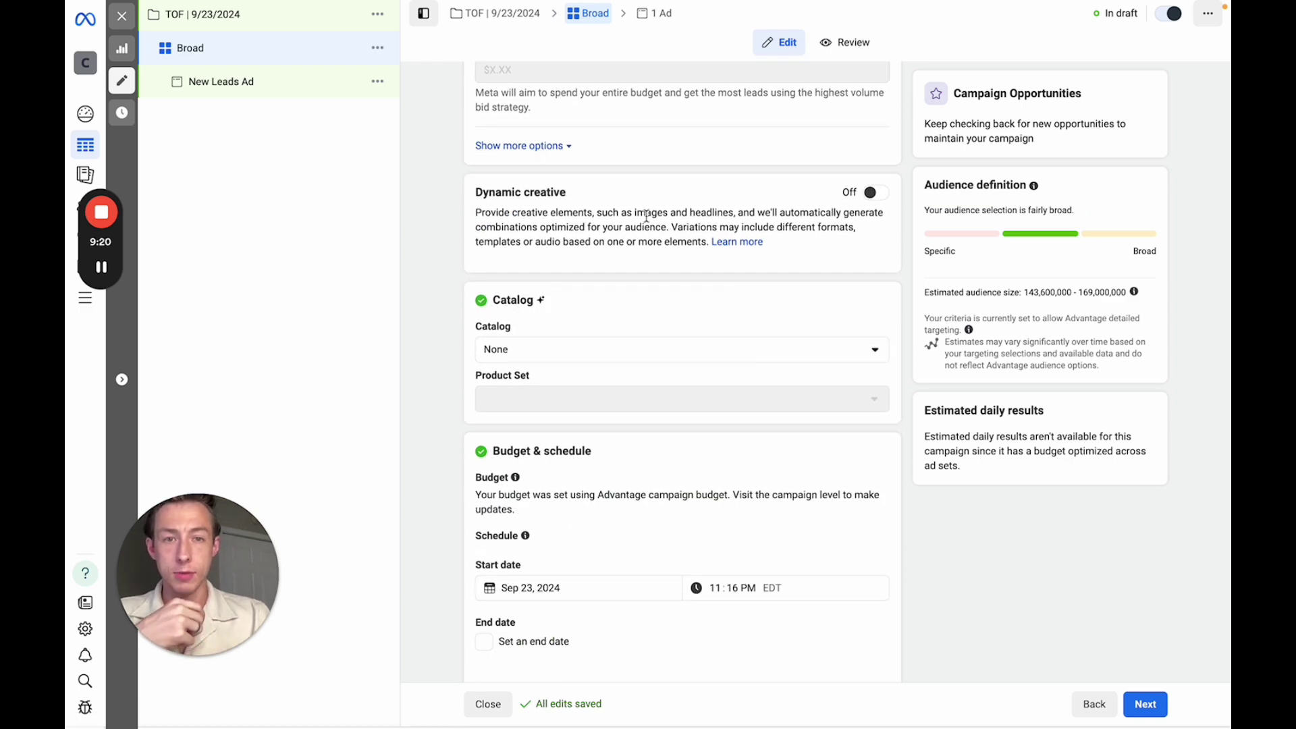
{"action": "scroll", "coordinate": [582, 324], "scroll_direction": "down", "scroll_amount": 2}
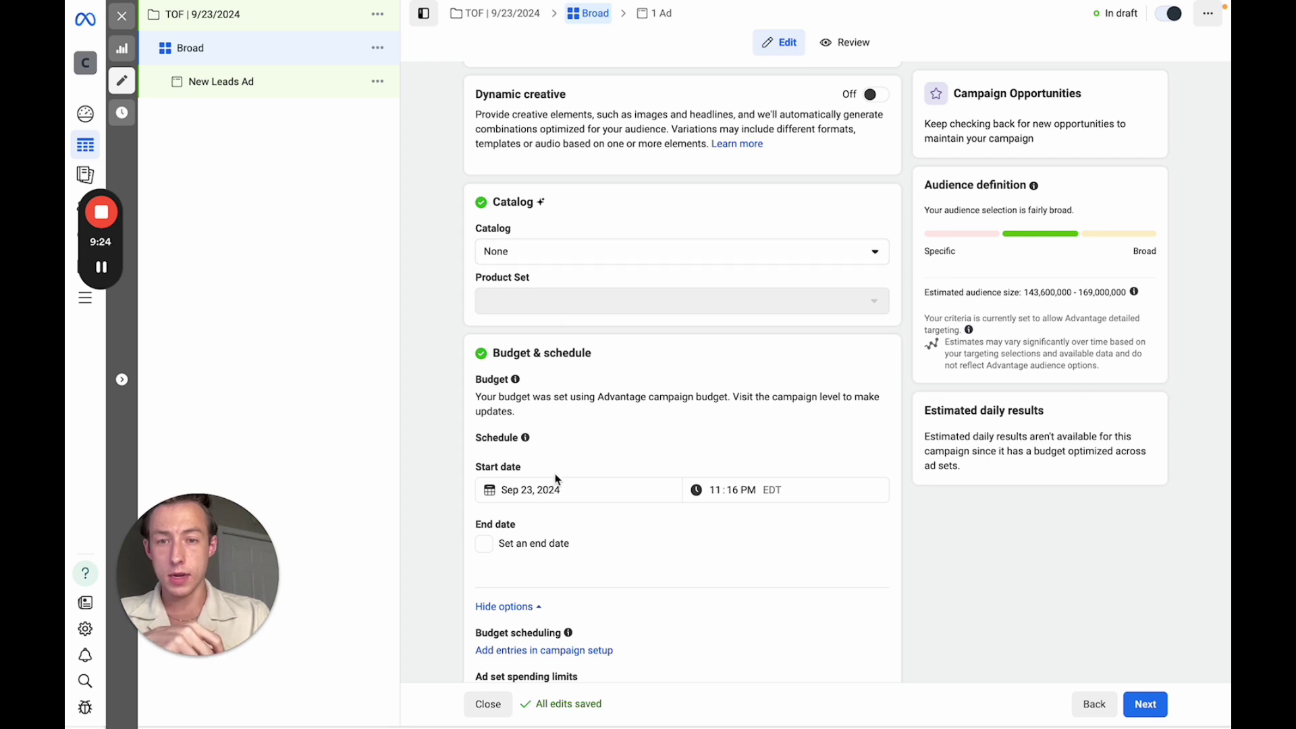
{"action": "scroll", "coordinate": [558, 480], "scroll_direction": "down", "scroll_amount": 2}
{"action": "left_click", "coordinate": [585, 349]}
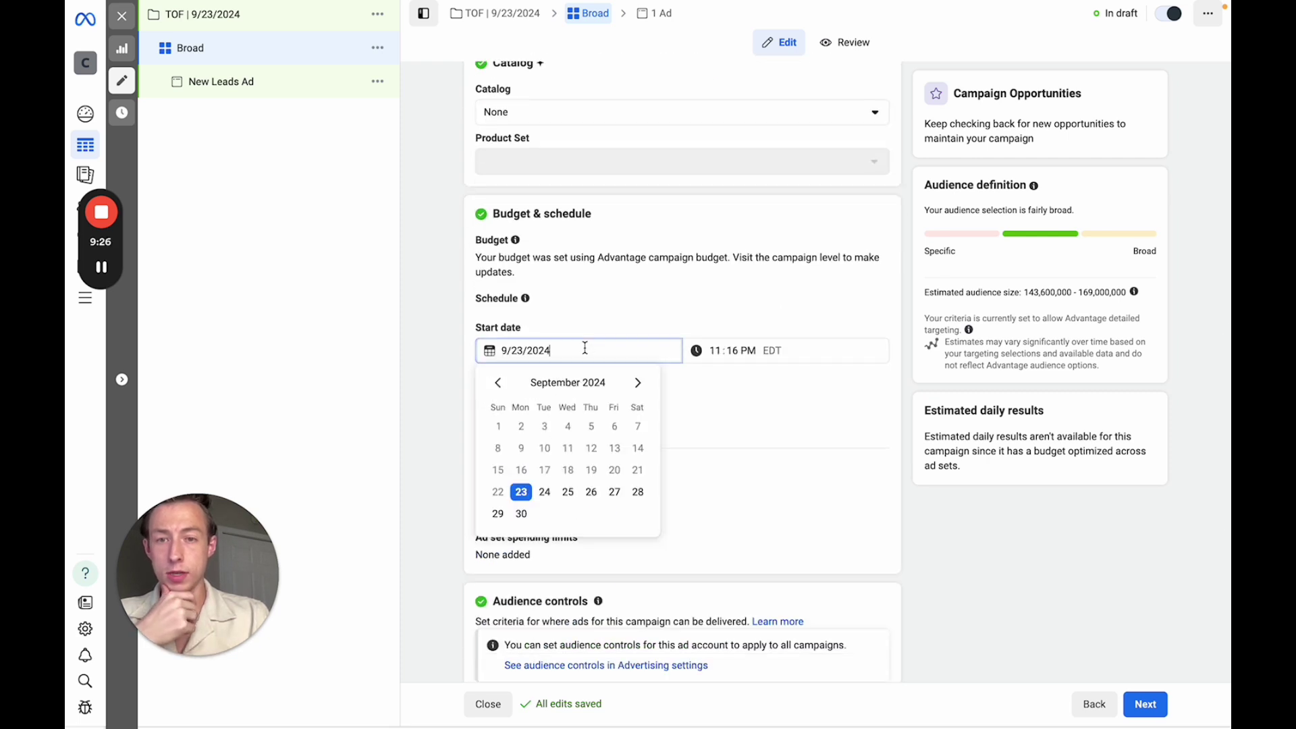
{"action": "left_click", "coordinate": [544, 491]}
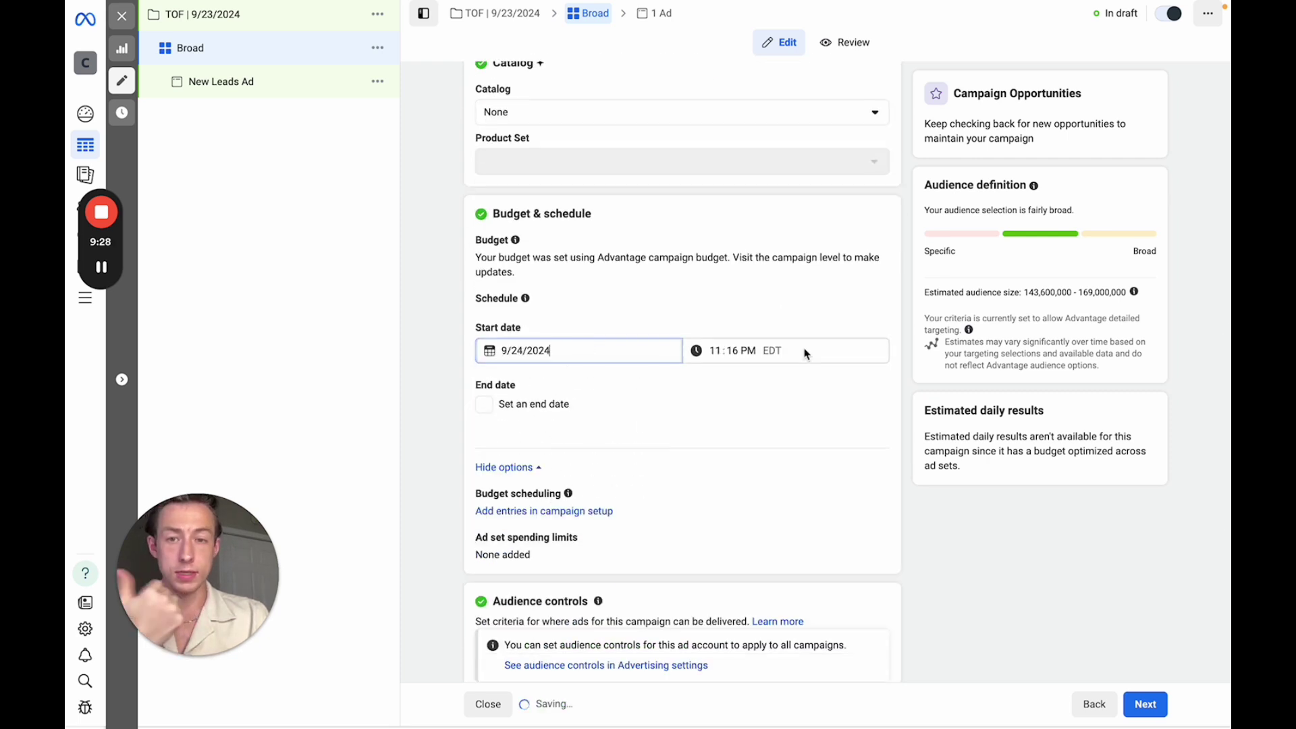
- Set the ad set's start time to 12:00 AM
{"action": "left_click", "coordinate": [712, 350]}
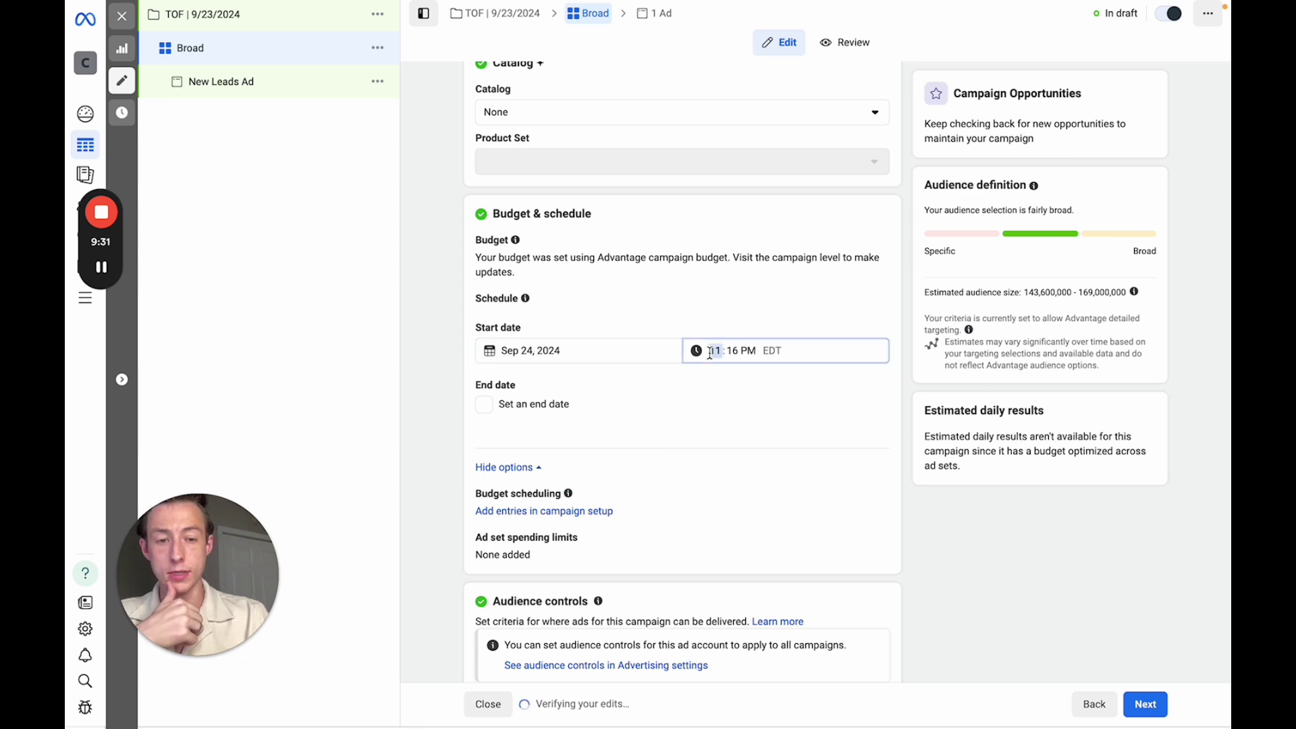
{"action": "left_click", "coordinate": [732, 350]}
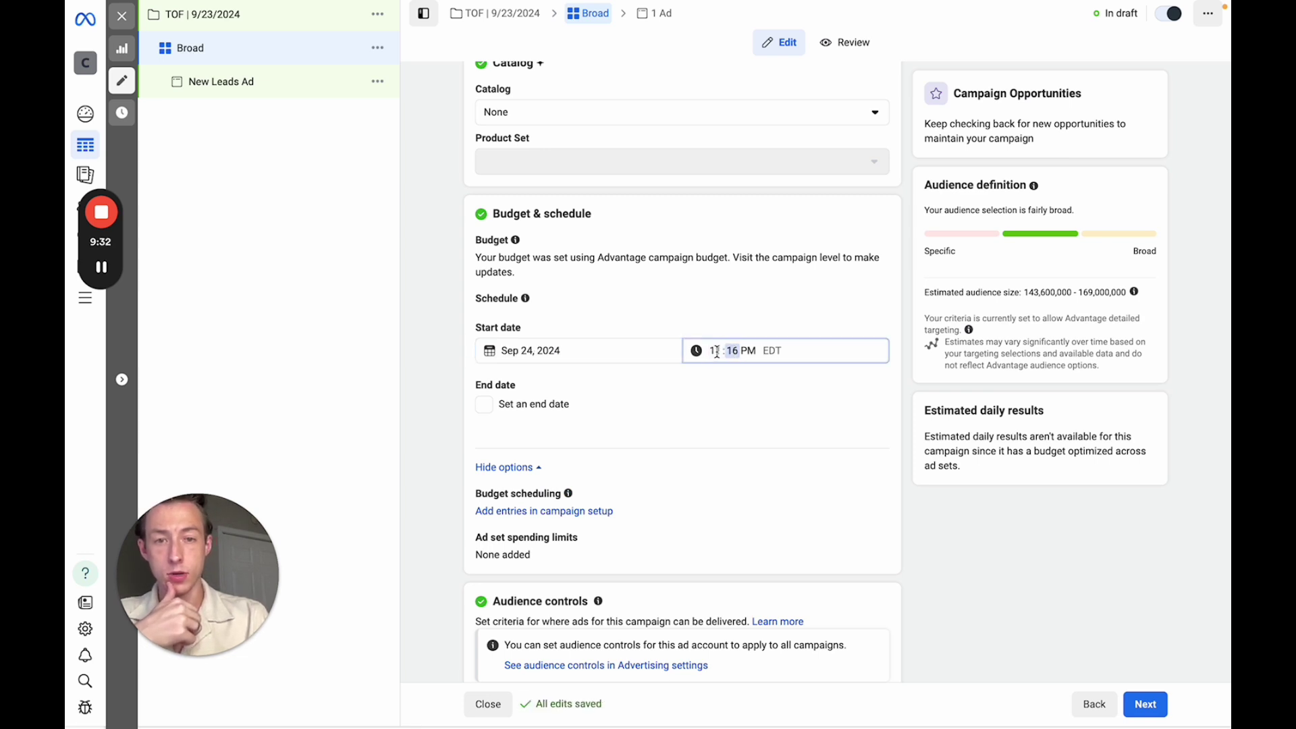
{"action": "left_click", "coordinate": [715, 350]}
{"action": "left_click", "coordinate": [731, 350]}
{"action": "type", "text": "00"}
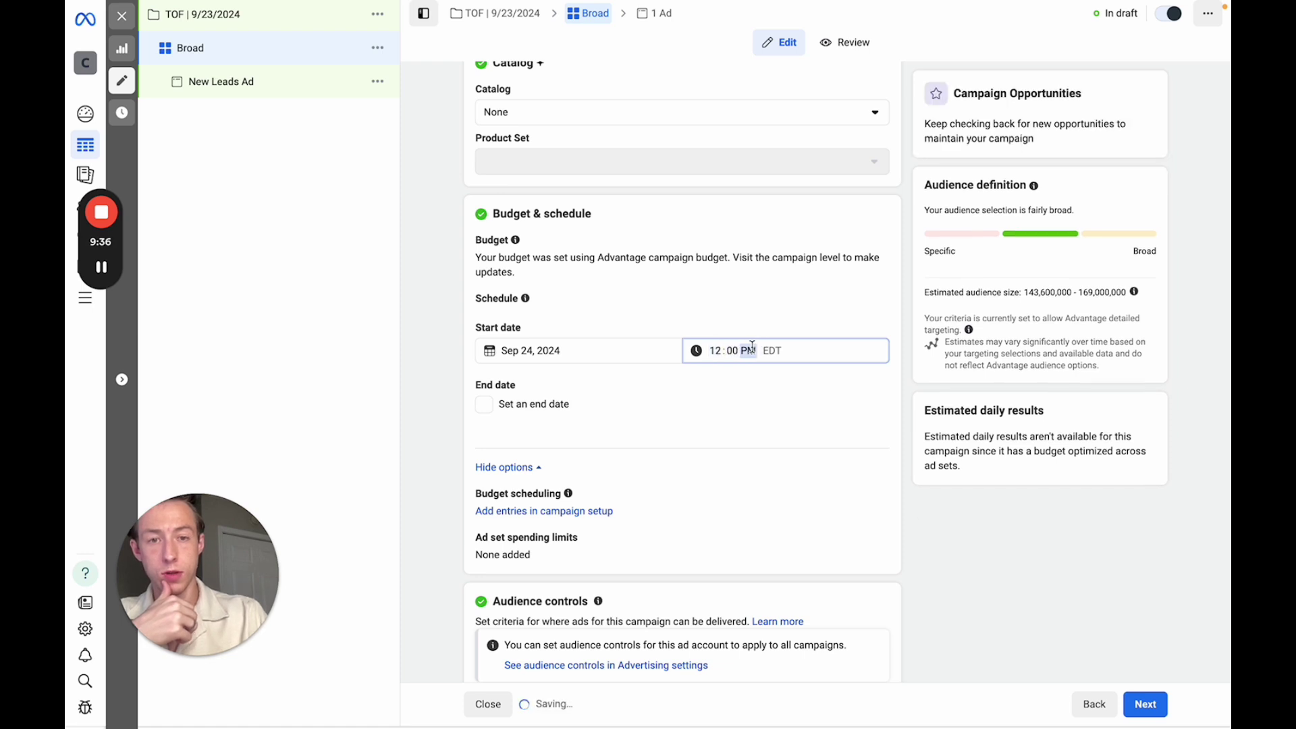
{"action": "type", "text": "a"}
{"action": "left_click", "coordinate": [766, 333]}
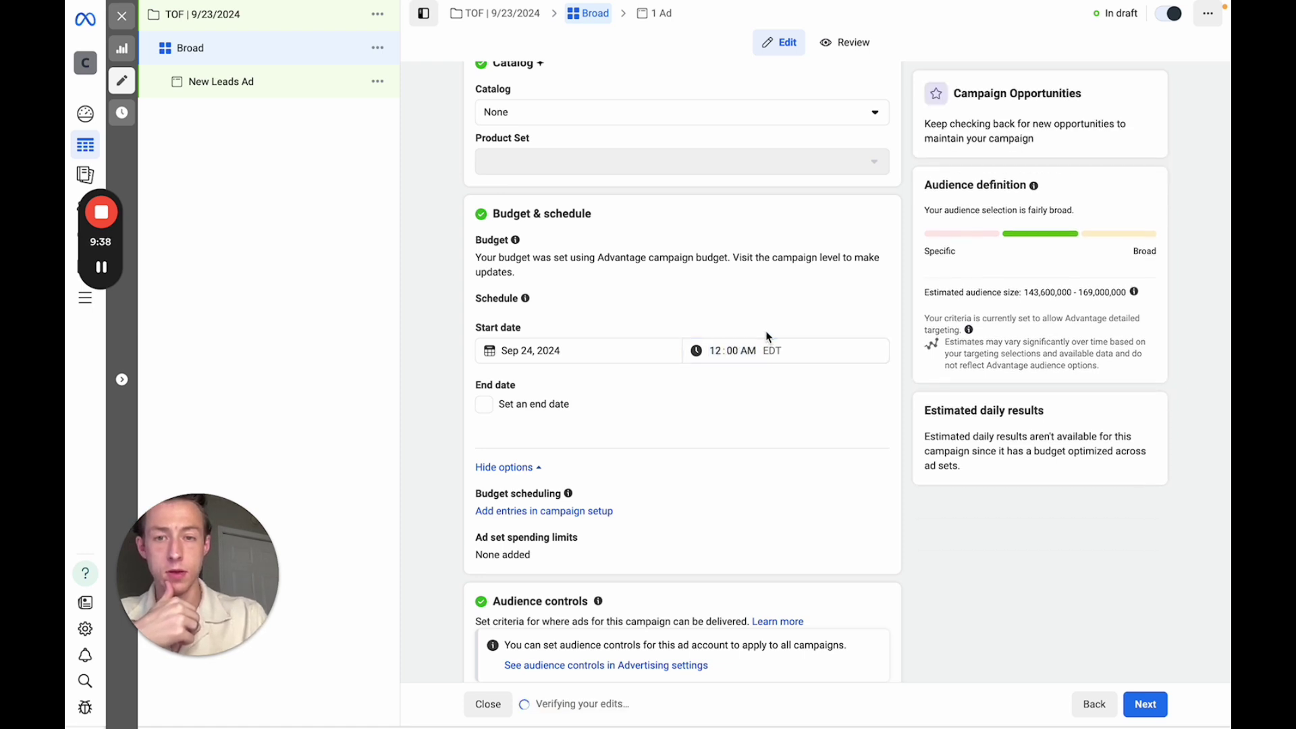
- Replace the United States in the ad set's included locations with the city of Pittsburgh, Pennsylvania
{"action": "scroll", "coordinate": [509, 338], "scroll_direction": "down", "scroll_amount": 1}
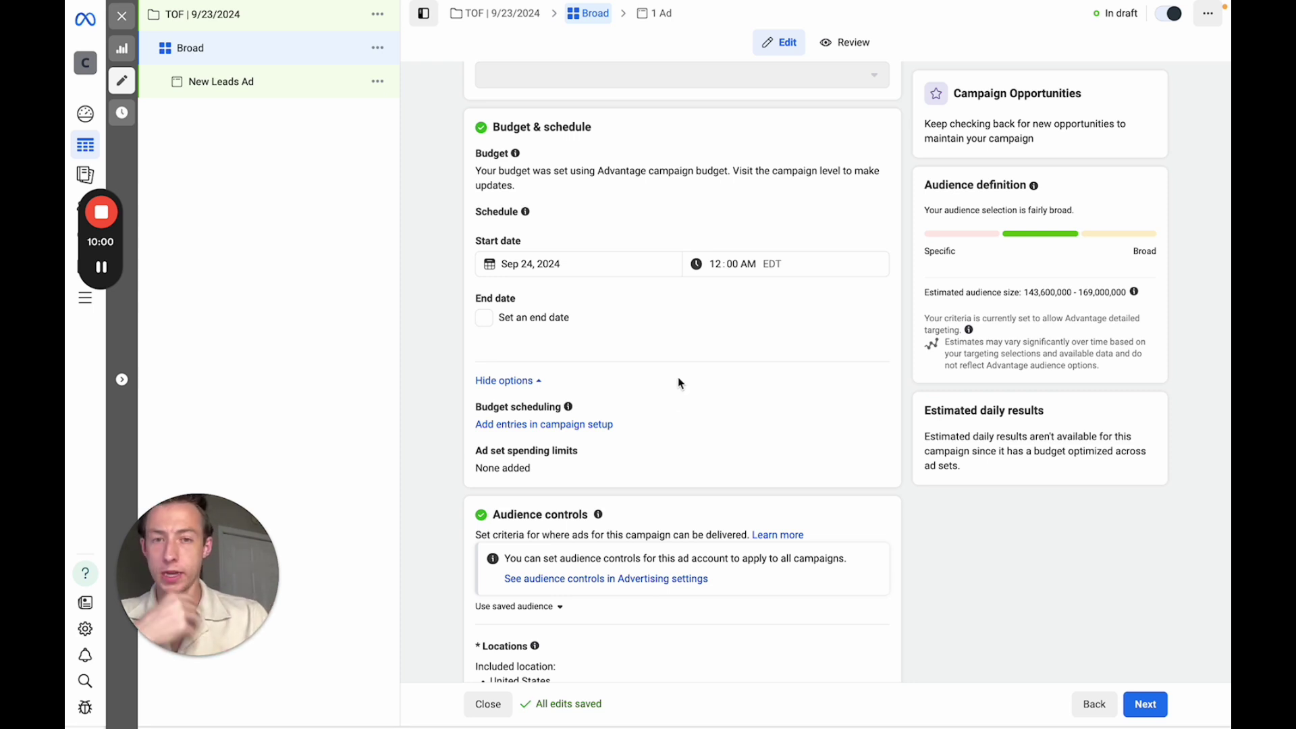
{"action": "scroll", "coordinate": [689, 419], "scroll_direction": "down", "scroll_amount": 3}
{"action": "scroll", "coordinate": [691, 417], "scroll_direction": "down", "scroll_amount": 1}
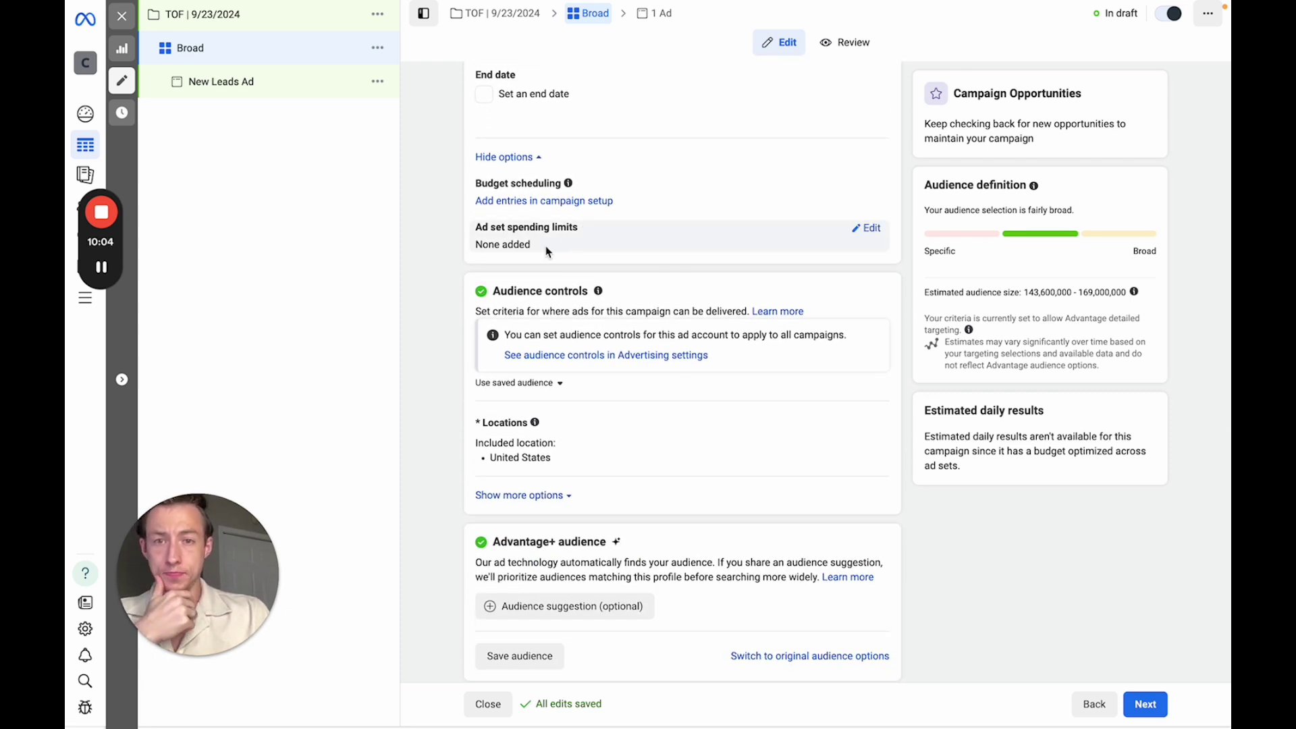
{"action": "scroll", "coordinate": [567, 283], "scroll_direction": "down", "scroll_amount": 1}
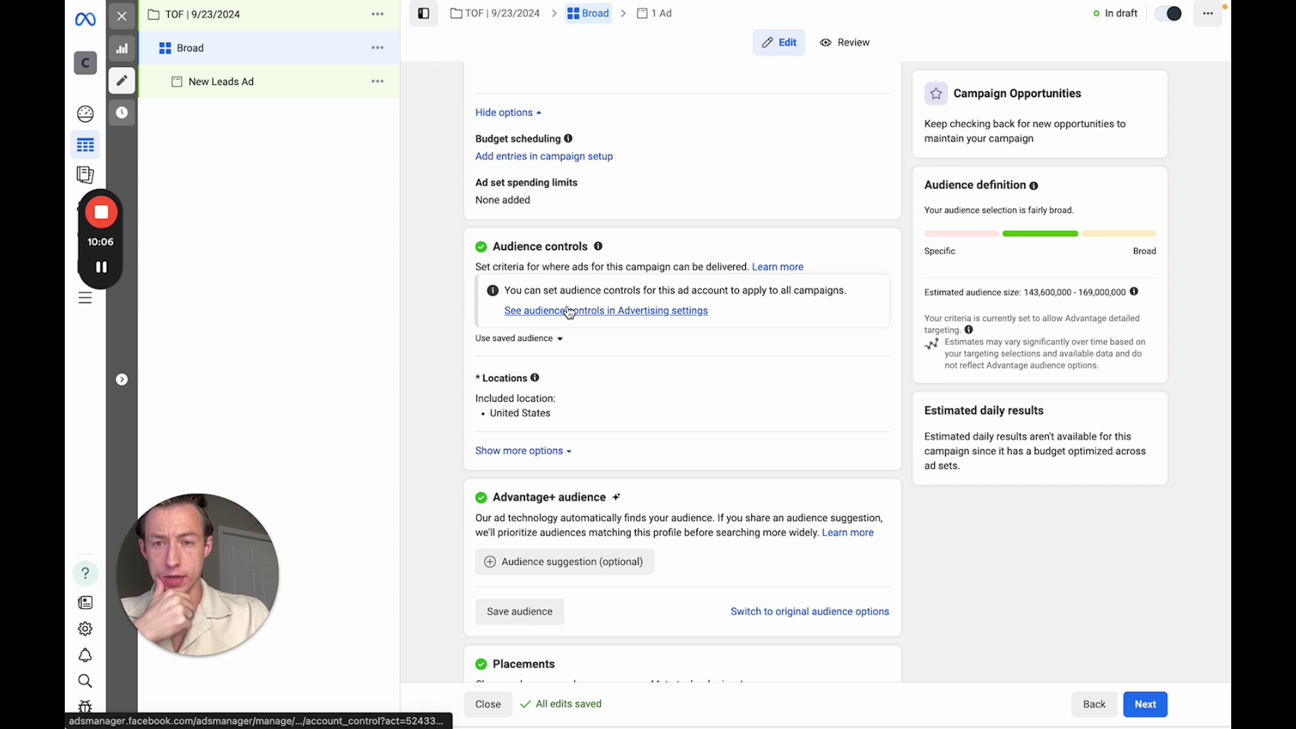
{"action": "scroll", "coordinate": [569, 313], "scroll_direction": "down", "scroll_amount": 2}
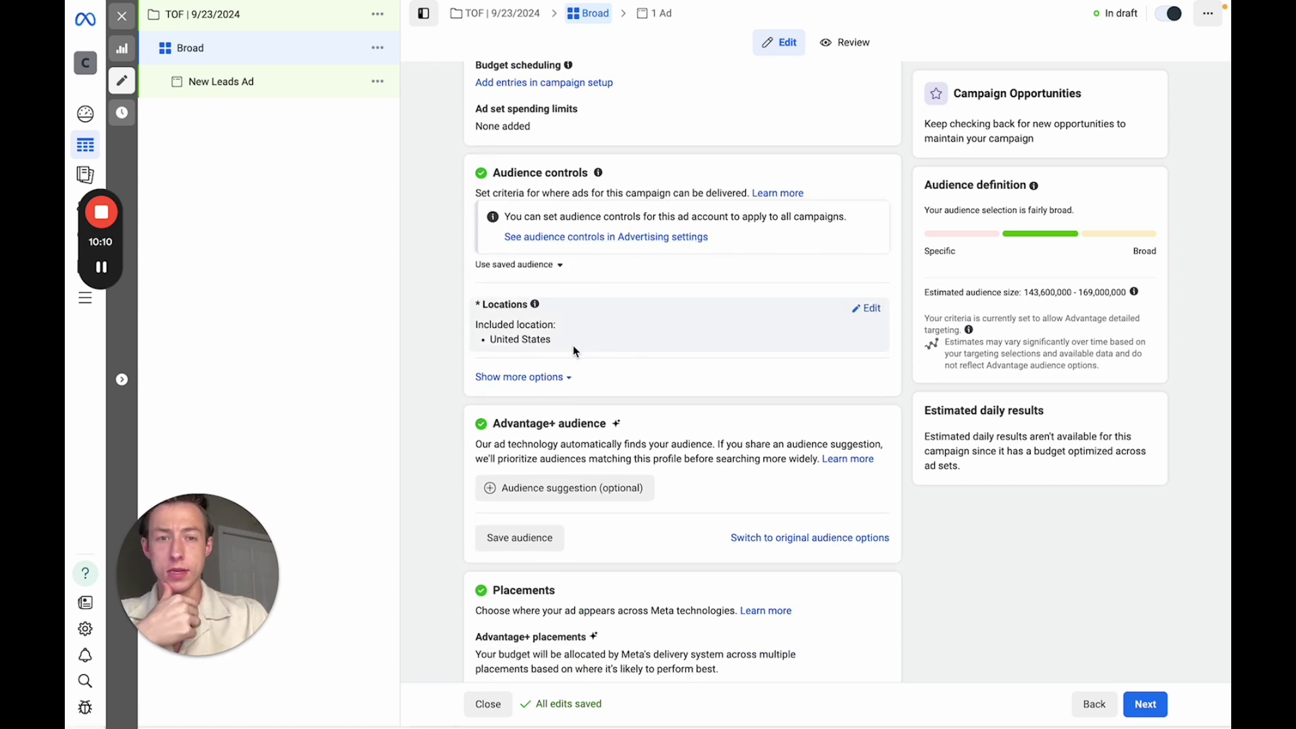
{"action": "left_click", "coordinate": [870, 310]}
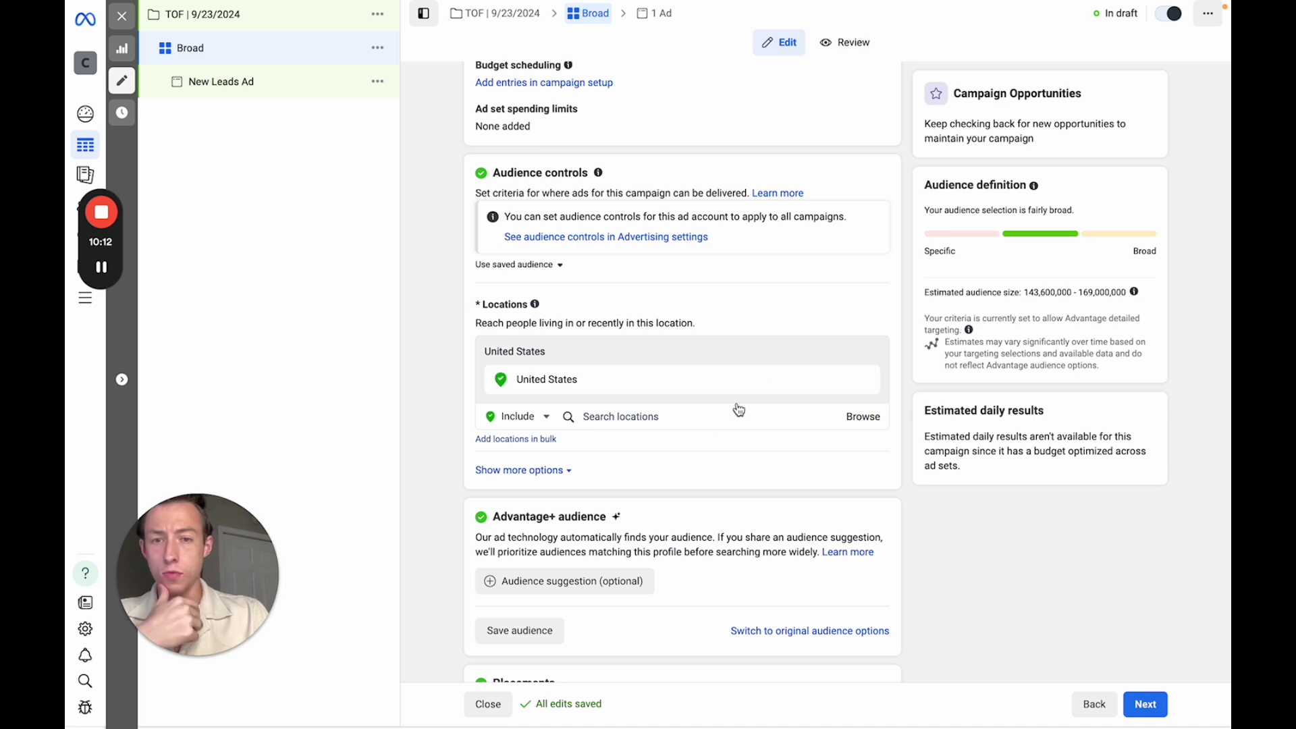
{"action": "left_click", "coordinate": [713, 425]}
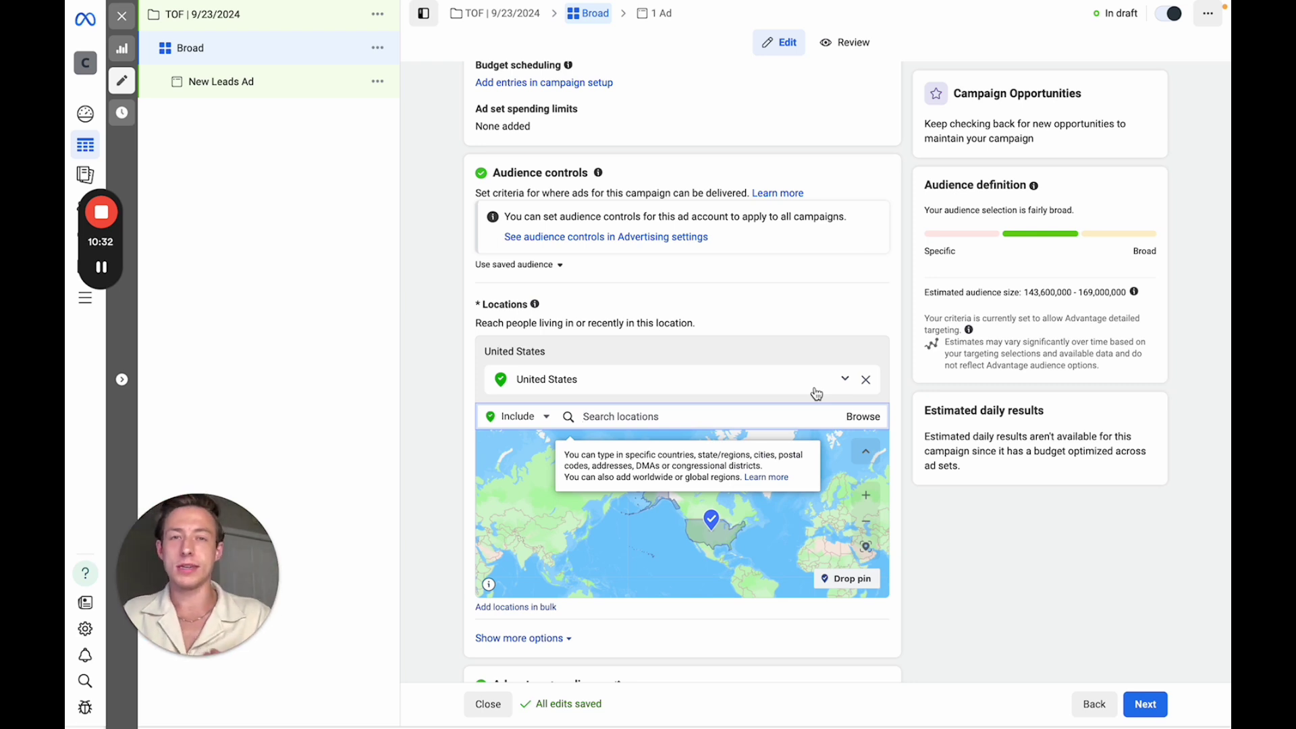
{"action": "left_click", "coordinate": [867, 382]}
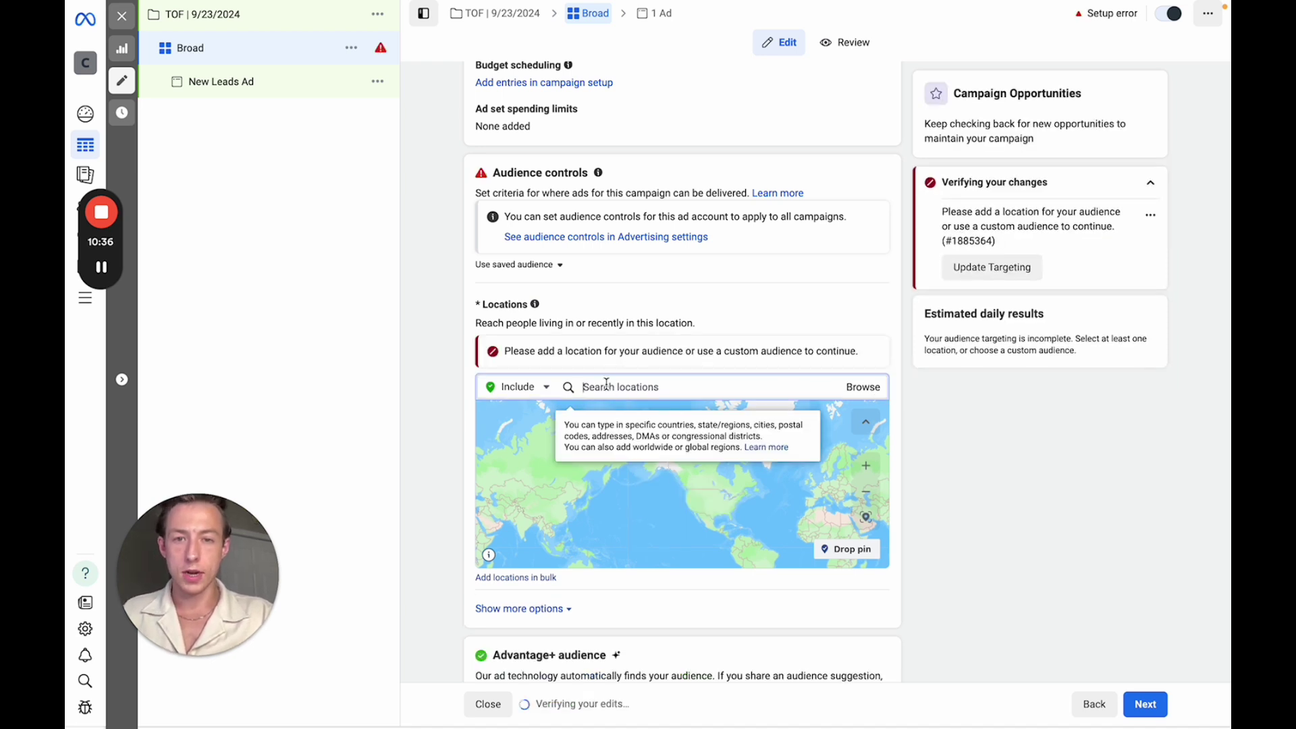
{"action": "type", "text": "pittsb"}
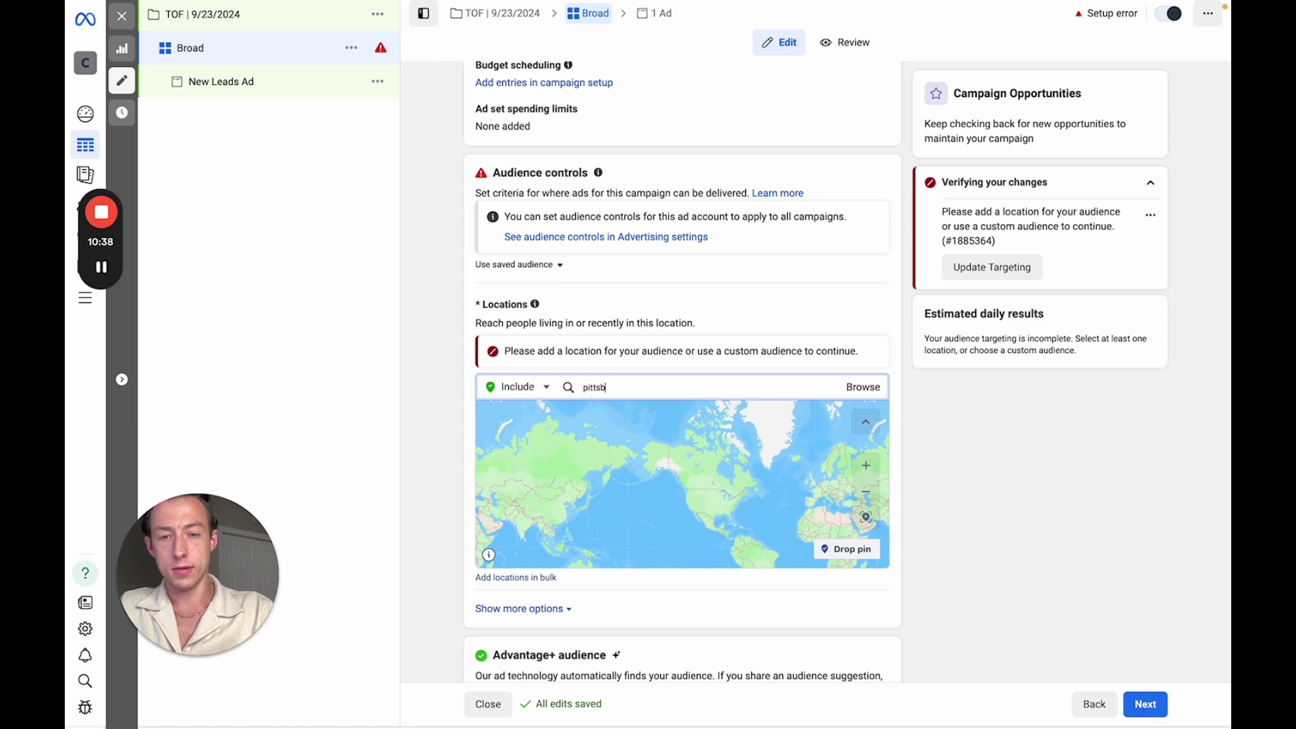
{"action": "type", "text": "u"}
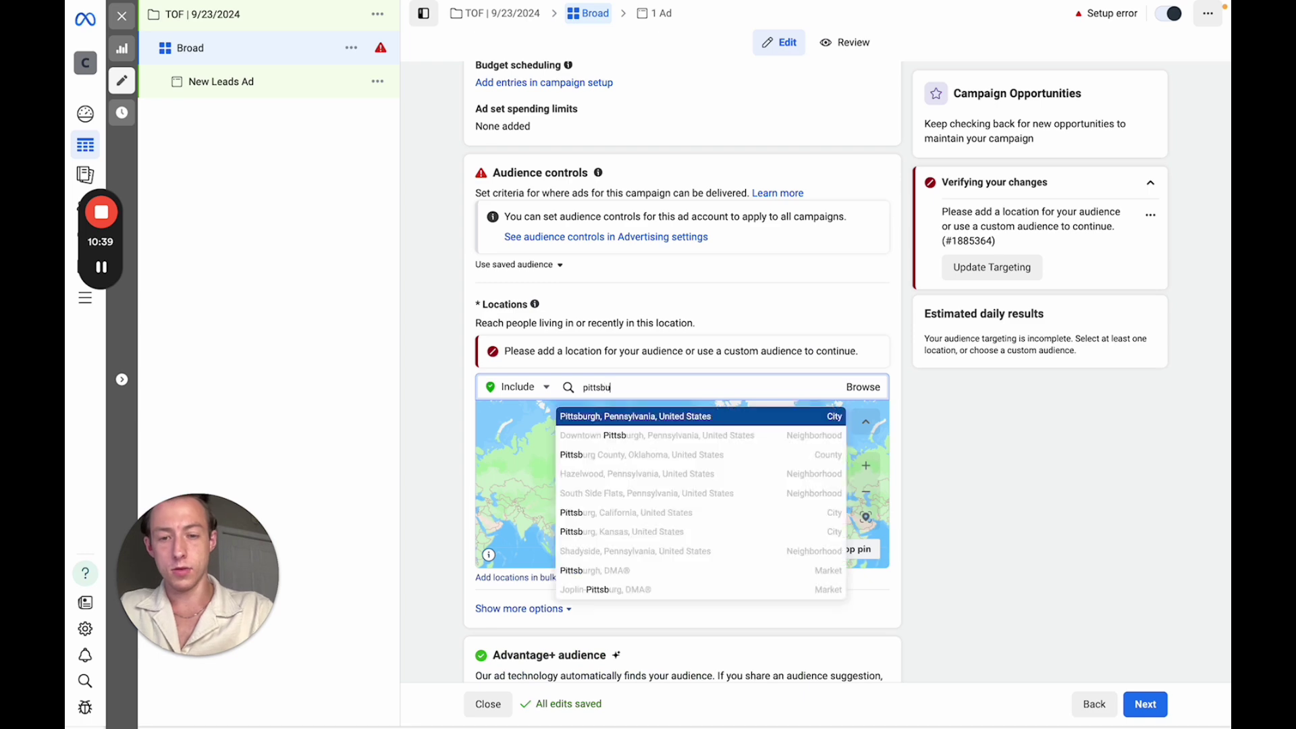
{"action": "left_click", "coordinate": [655, 416]}
- Set the targeting radius around Pittsburgh to 50 miles and inspect the covered area on the map
{"action": "left_click", "coordinate": [667, 383]}
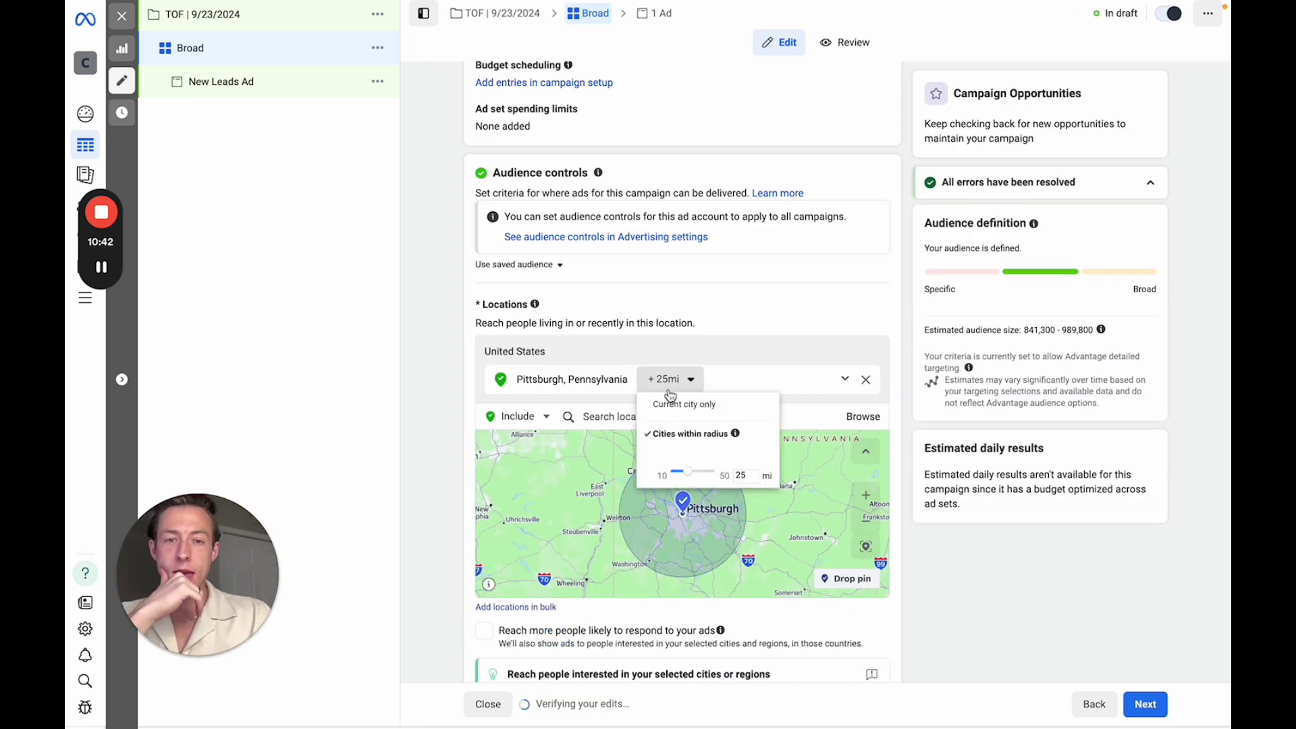
{"action": "left_click_drag", "start_coordinate": [688, 471], "coordinate": [720, 477]}
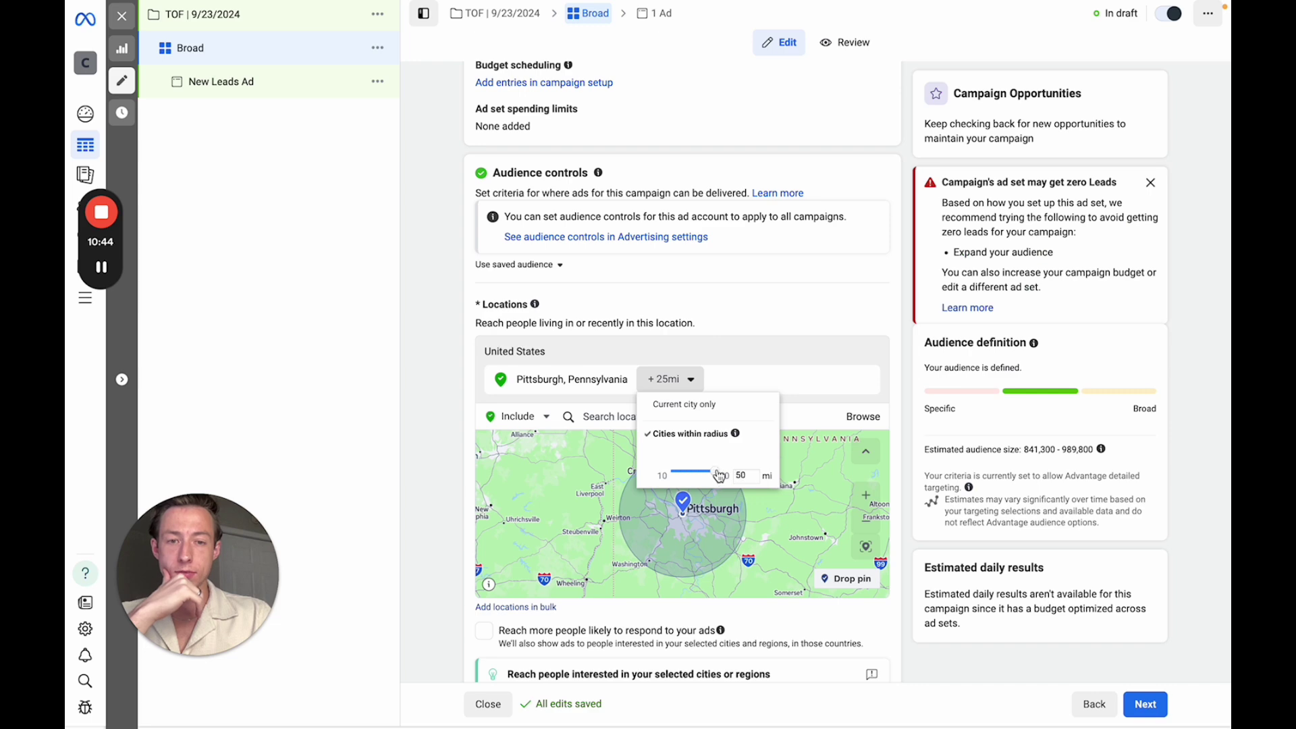
{"action": "left_click", "coordinate": [683, 499]}
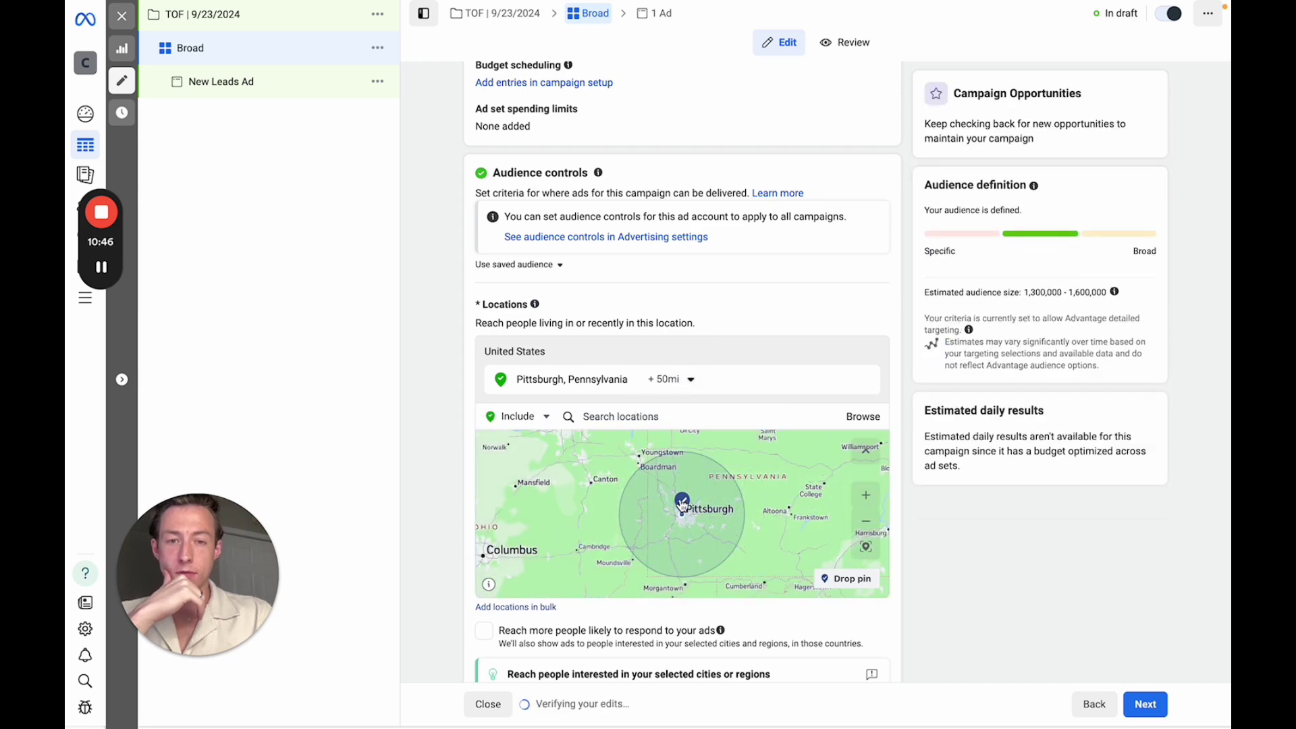
{"action": "scroll", "coordinate": [683, 503], "scroll_direction": "up", "scroll_amount": 3}
{"action": "scroll", "coordinate": [681, 500], "scroll_direction": "up", "scroll_amount": 1}
{"action": "left_click_drag", "start_coordinate": [680, 500], "coordinate": [662, 458]}
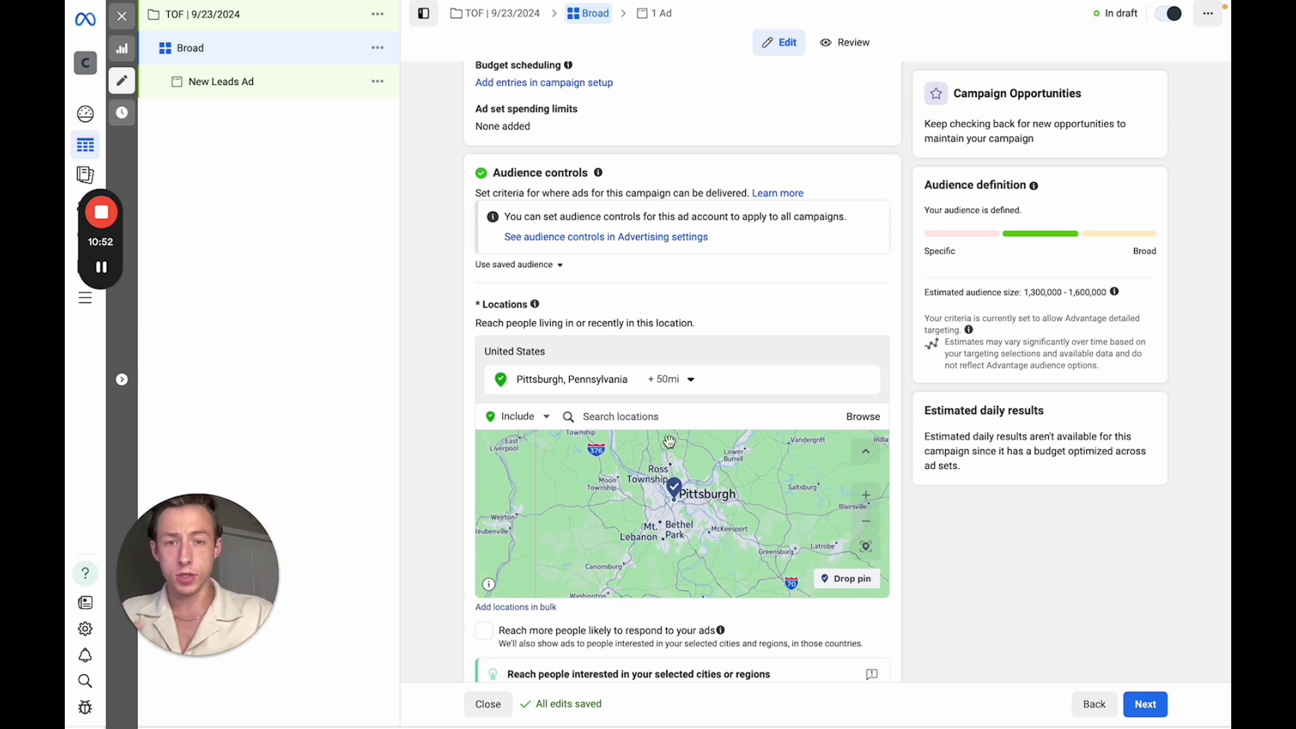
- Set the targeting radius around Pittsburgh to 25 miles
{"action": "left_click", "coordinate": [683, 380]}
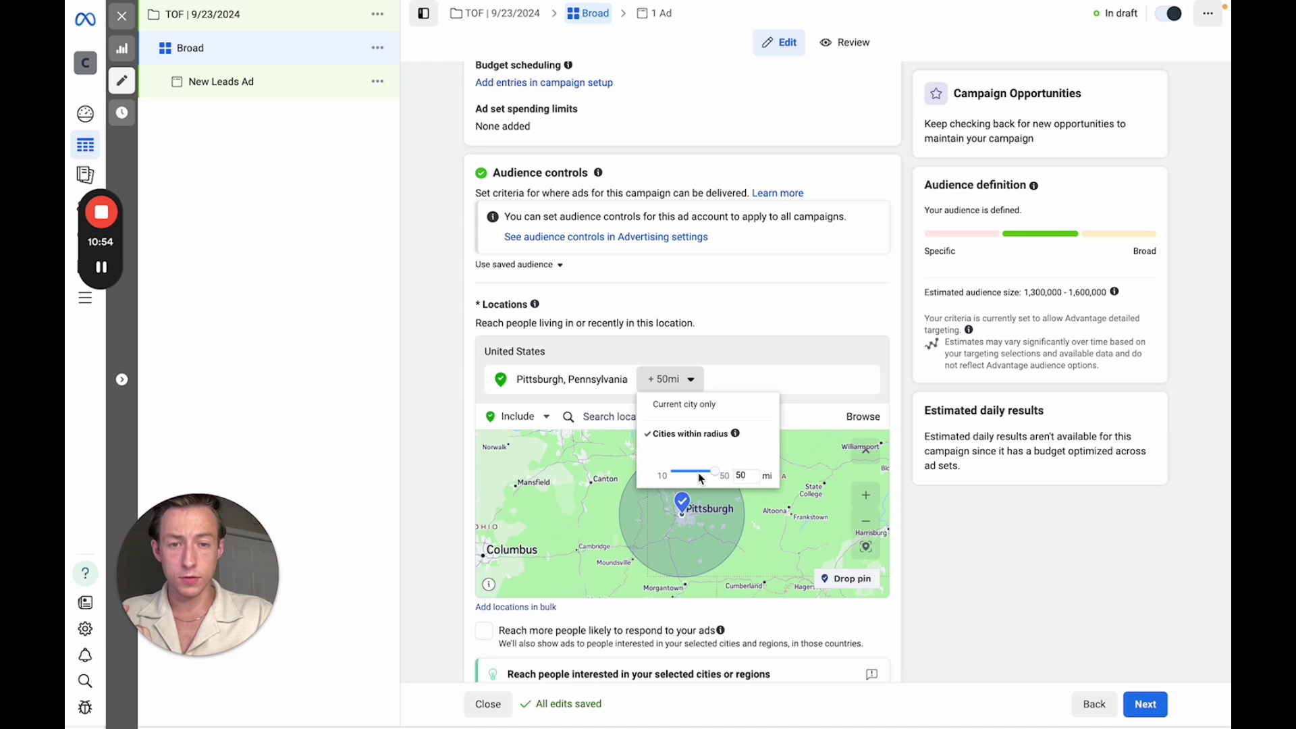
{"action": "left_click_drag", "start_coordinate": [714, 473], "coordinate": [692, 478]}
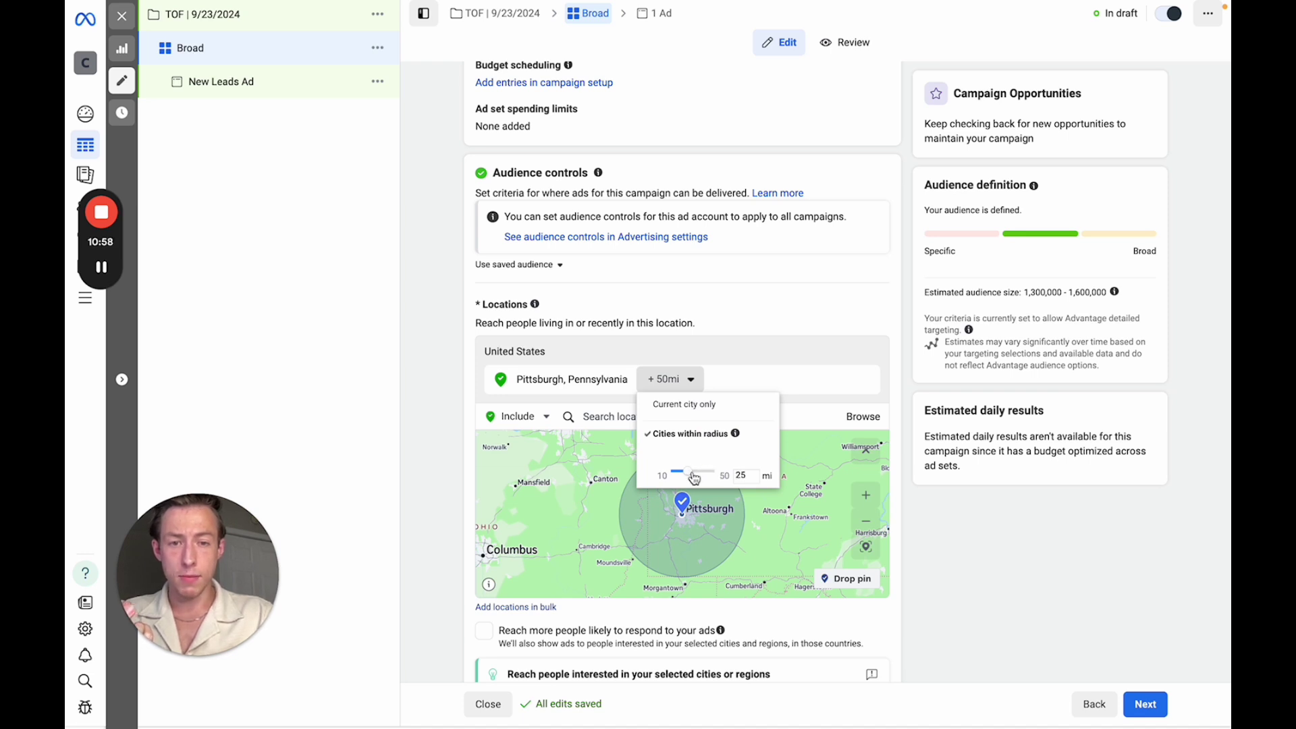
{"action": "left_click", "coordinate": [807, 427]}
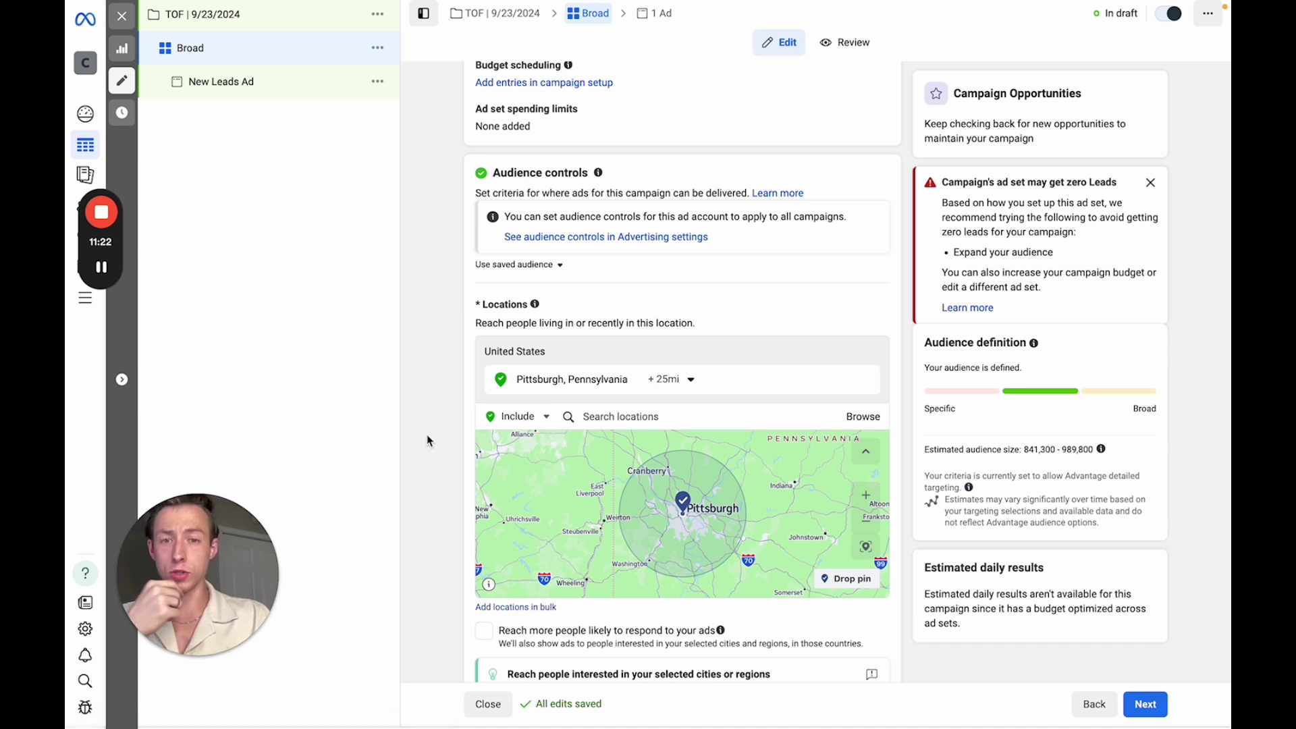
- Show the additional audience control options and review the minimum age, excluded custom audiences and languages settings
{"action": "scroll", "coordinate": [440, 438], "scroll_direction": "down", "scroll_amount": 1}
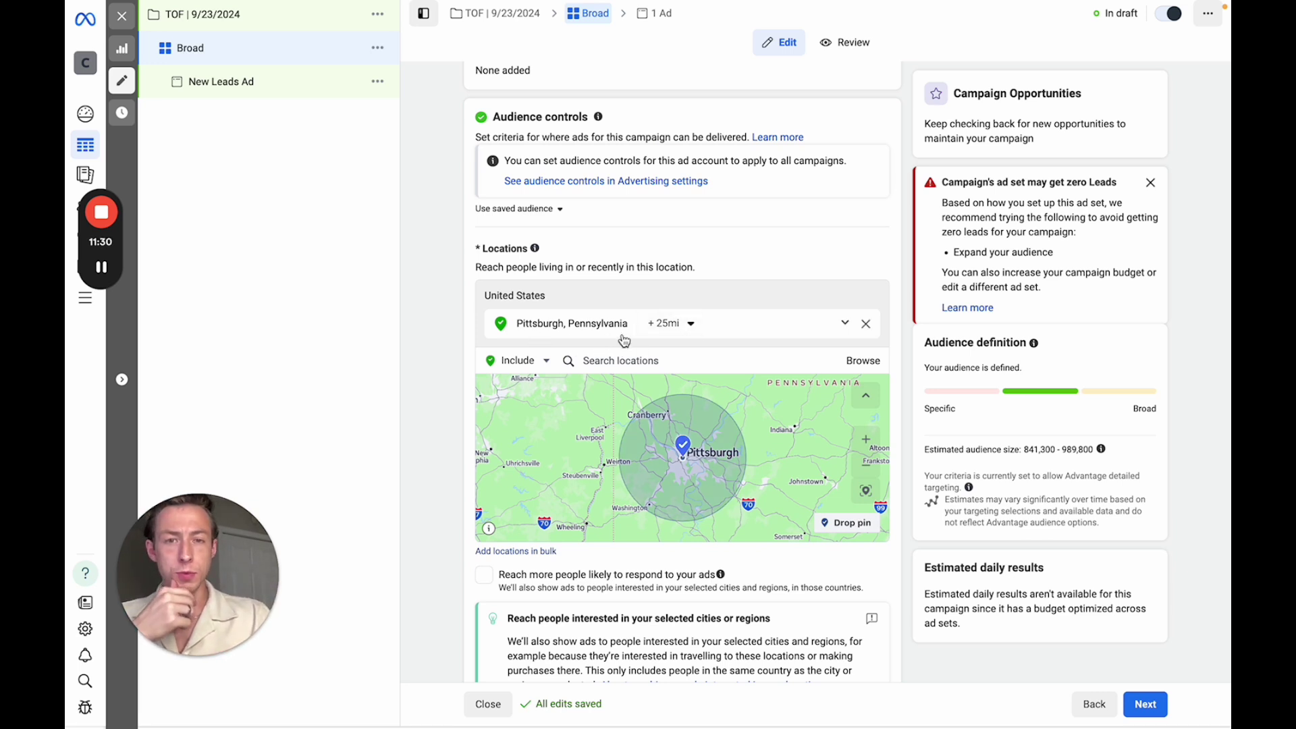
{"action": "scroll", "coordinate": [489, 474], "scroll_direction": "down", "scroll_amount": 2}
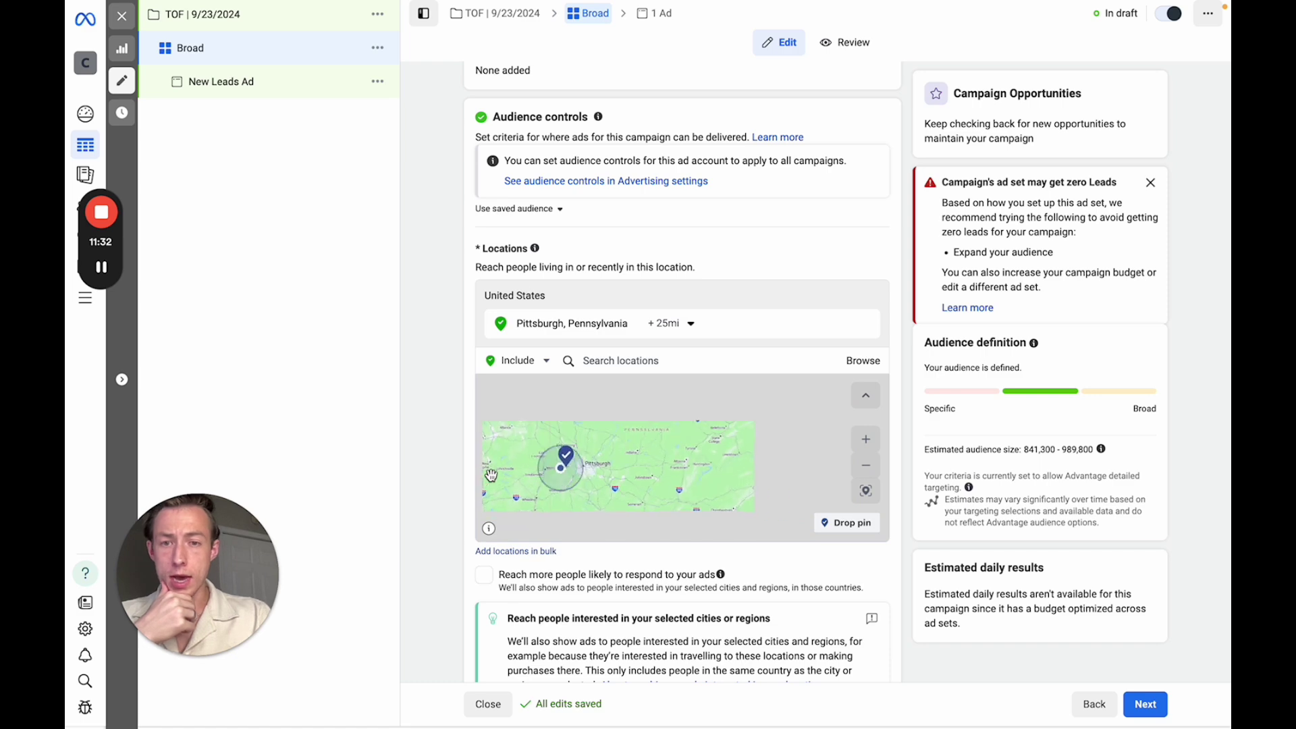
{"action": "scroll", "coordinate": [471, 488], "scroll_direction": "down", "scroll_amount": 5}
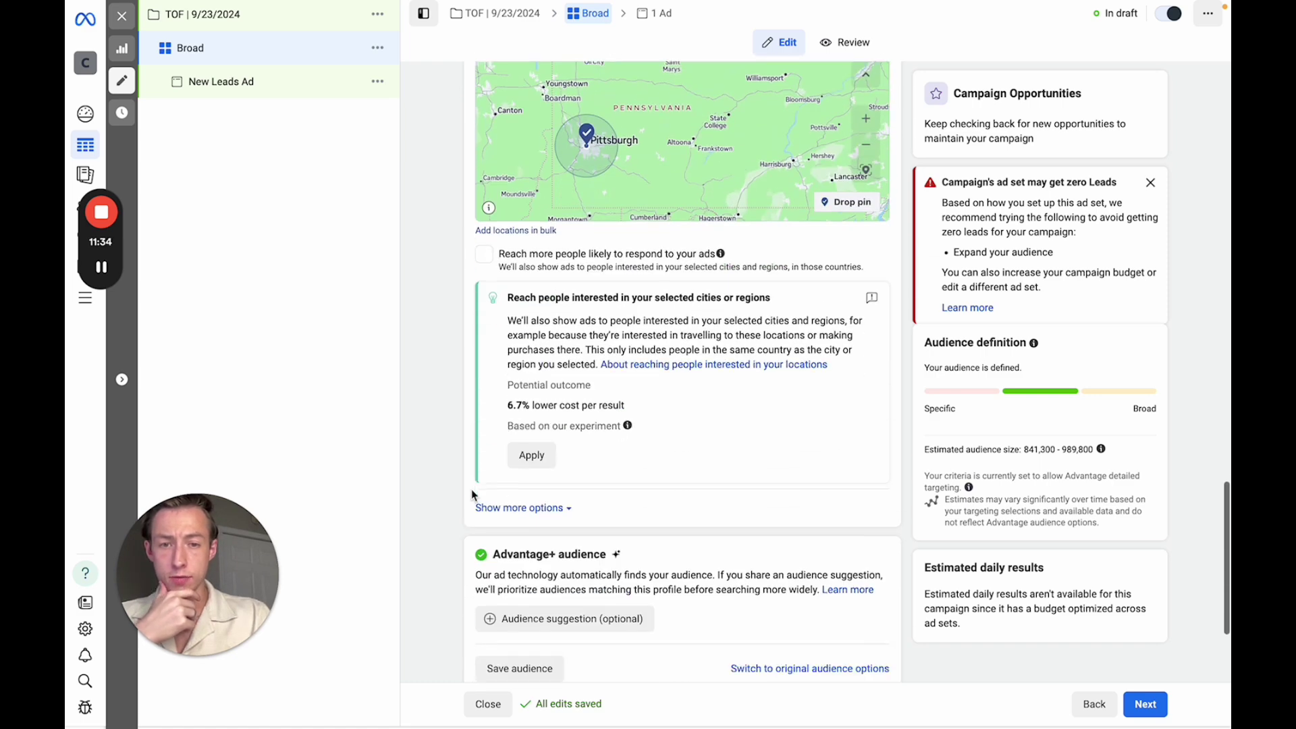
{"action": "left_click", "coordinate": [530, 444]}
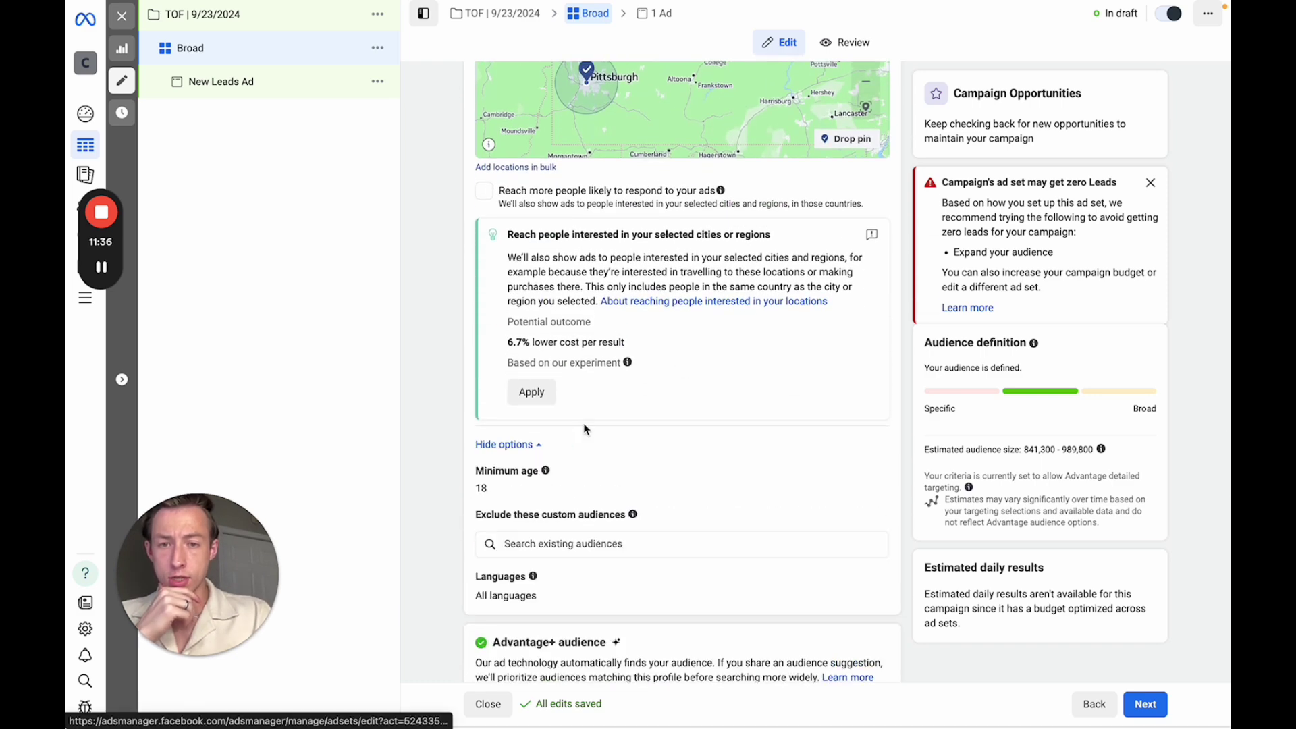
{"action": "scroll", "coordinate": [584, 429], "scroll_direction": "down", "scroll_amount": 1}
{"action": "scroll", "coordinate": [584, 430], "scroll_direction": "down", "scroll_amount": 2}
{"action": "mouse_move", "coordinate": [545, 320]}
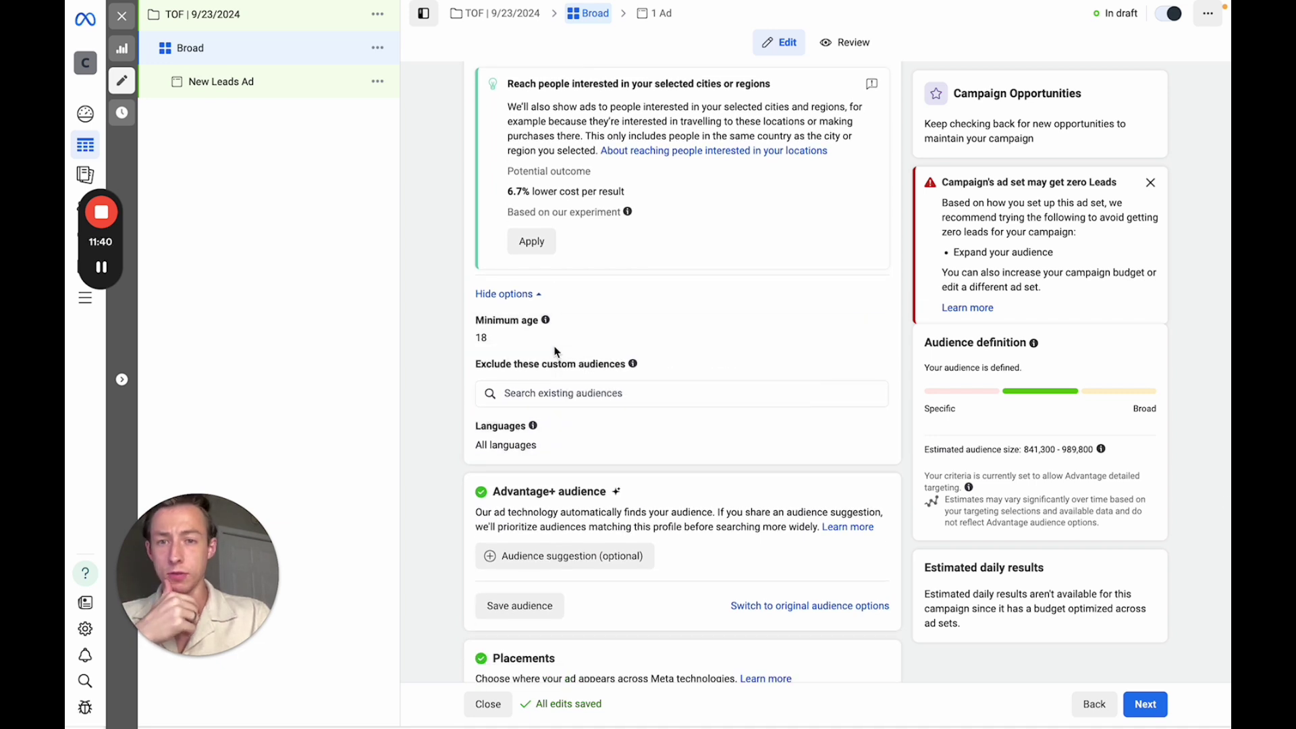
{"action": "scroll", "coordinate": [642, 362], "scroll_direction": "down", "scroll_amount": 2}
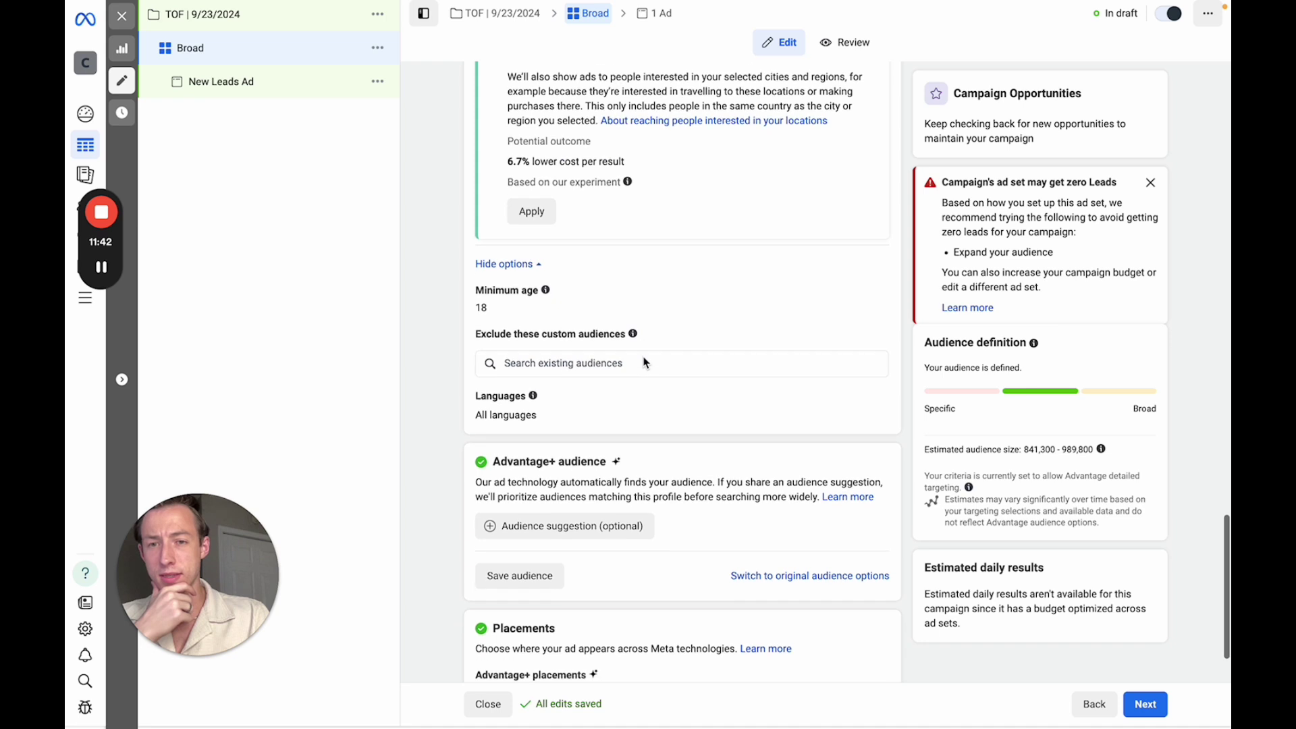
{"action": "scroll", "coordinate": [646, 363], "scroll_direction": "down", "scroll_amount": 1}
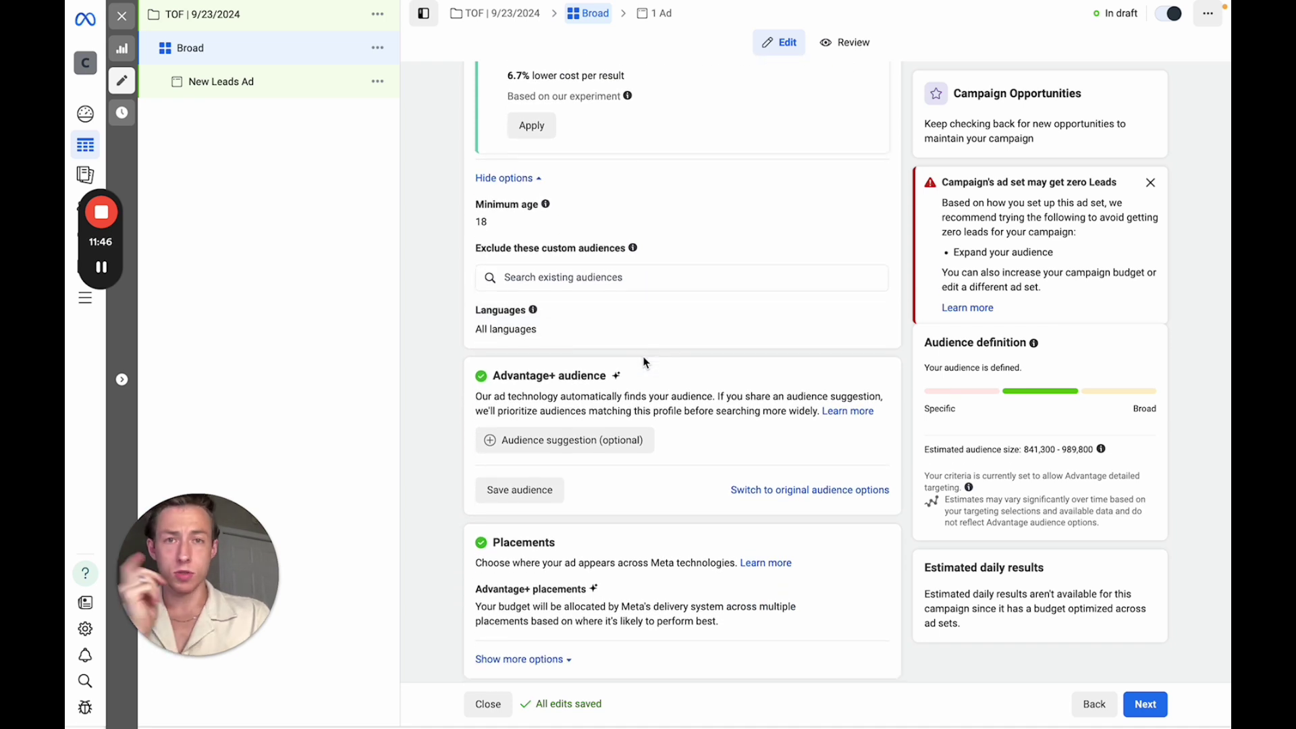
- Show the optional Advantage+ audience suggestion settings and review the custom audiences, age, gender and detailed targeting options
{"action": "scroll", "coordinate": [645, 363], "scroll_direction": "down", "scroll_amount": 1}
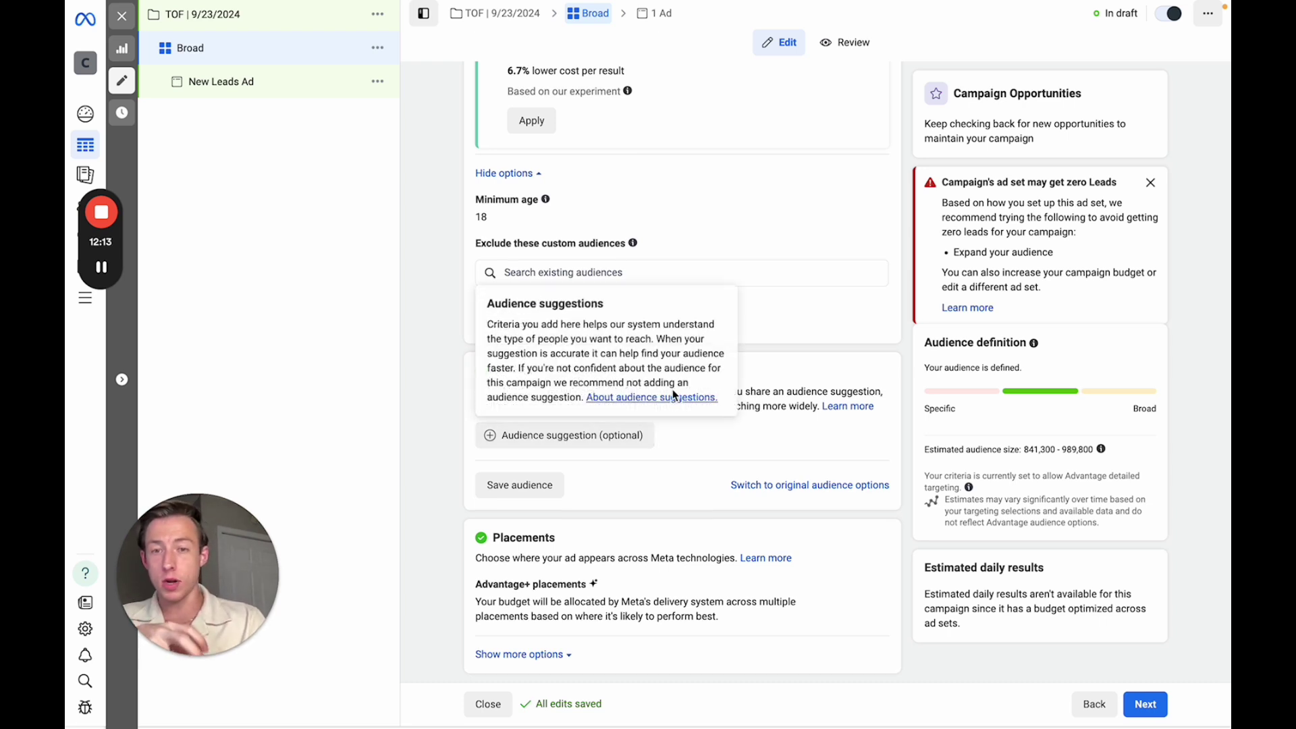
{"action": "left_click", "coordinate": [630, 436]}
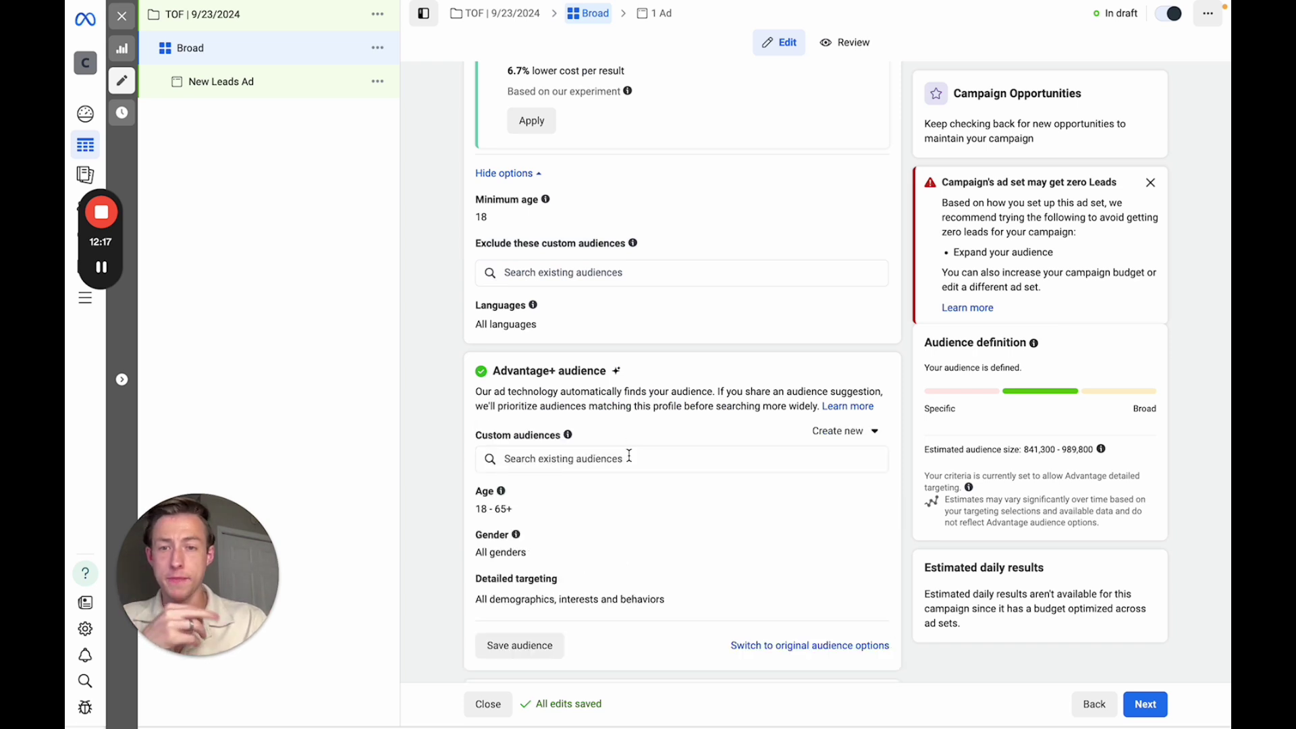
{"action": "scroll", "coordinate": [567, 491], "scroll_direction": "down", "scroll_amount": 2}
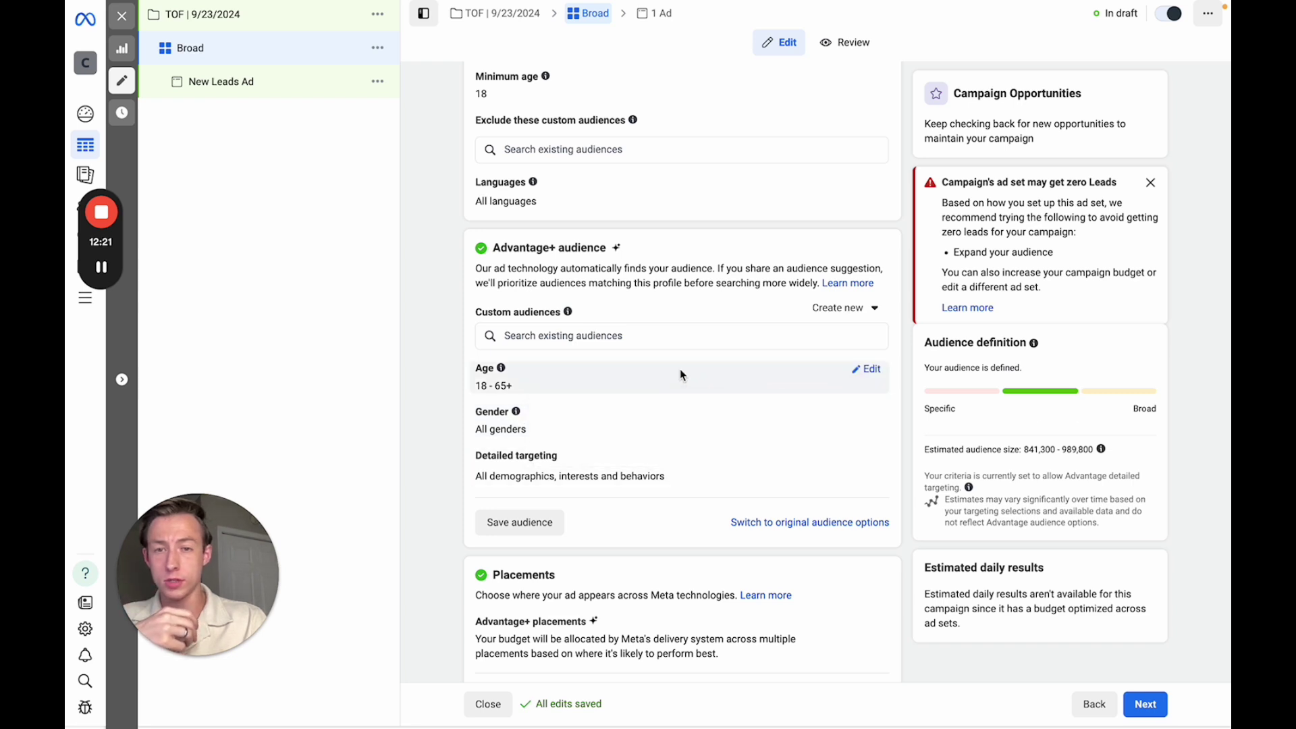
- Try adding the Physical fitness (fitness) interest to the ad set's detailed targeting, and remove it again
{"action": "left_click", "coordinate": [868, 463]}
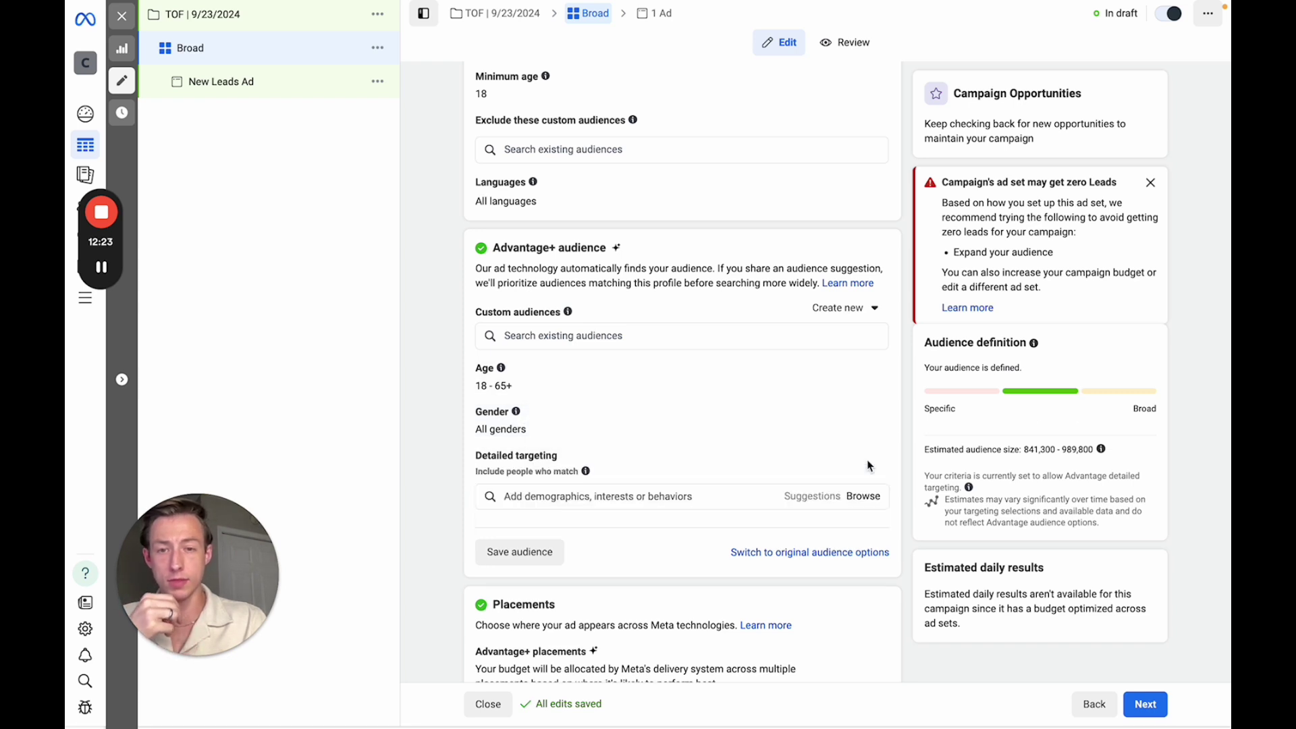
{"action": "left_click", "coordinate": [720, 499]}
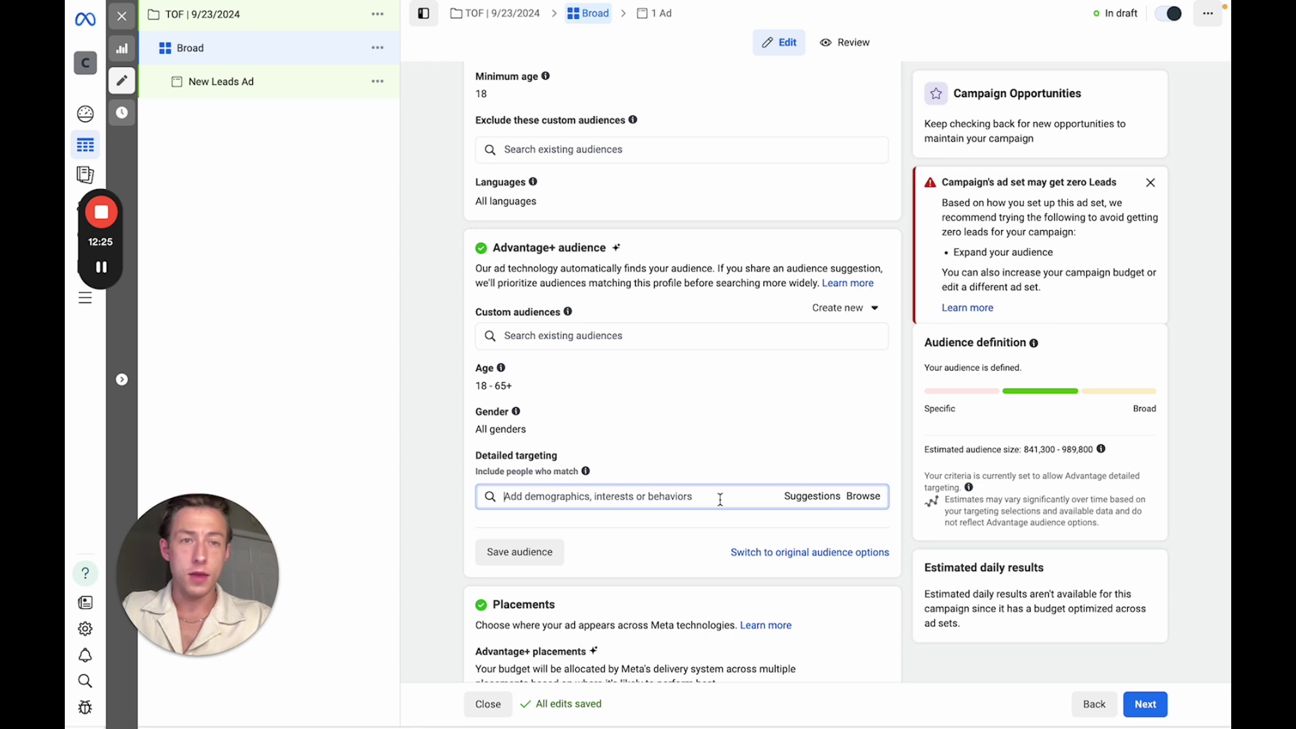
{"action": "type", "text": "fitness"}
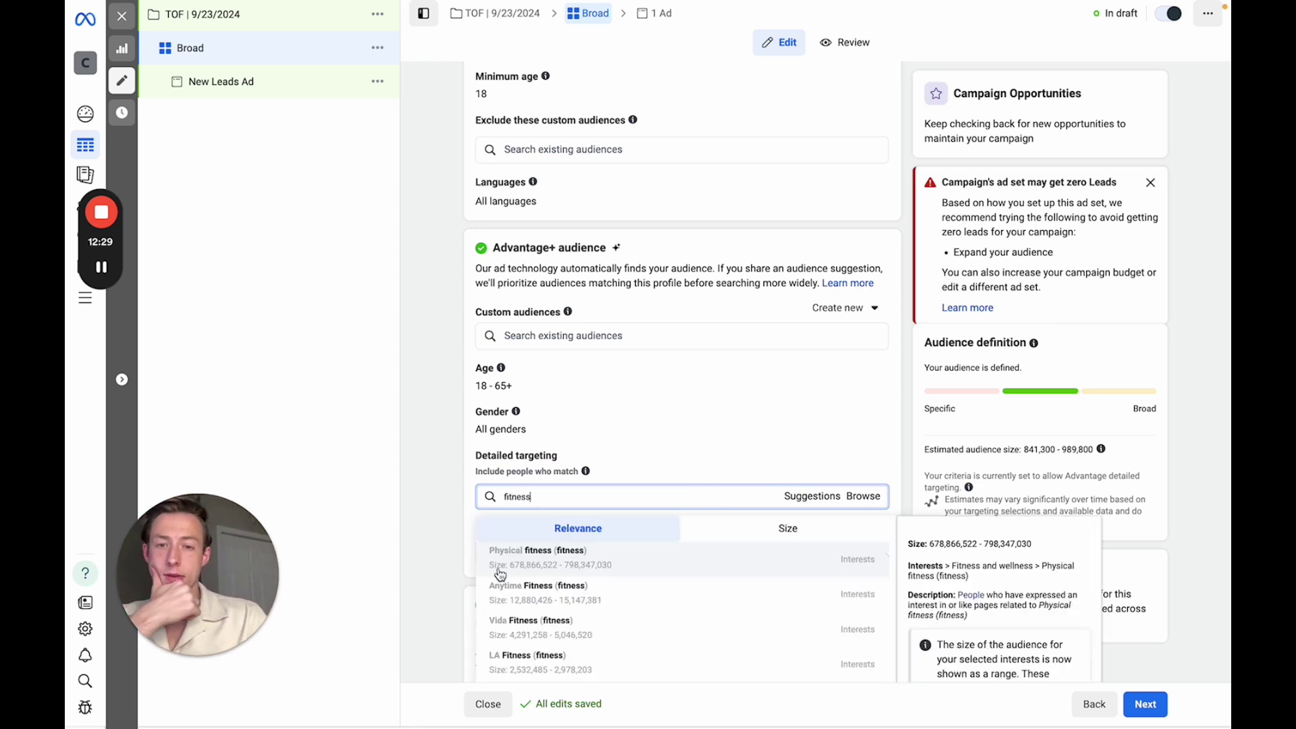
{"action": "left_click", "coordinate": [516, 567]}
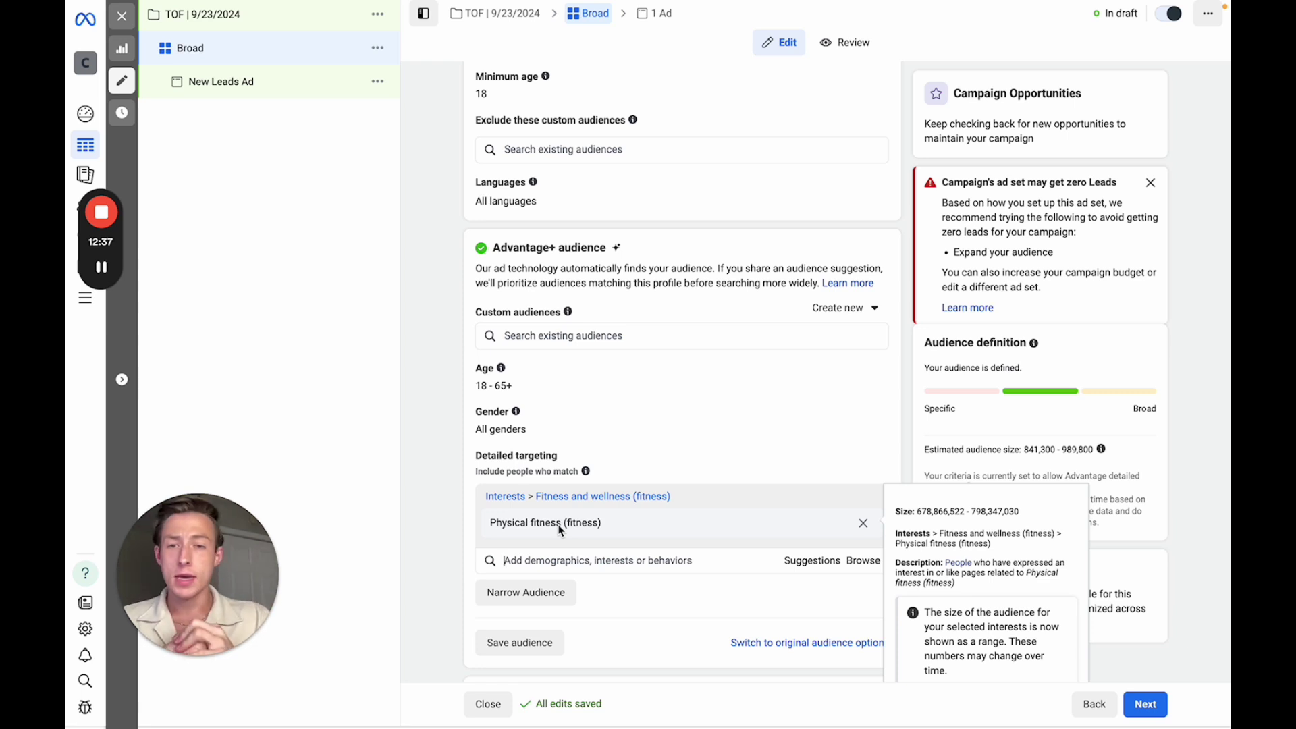
{"action": "left_click", "coordinate": [863, 525]}
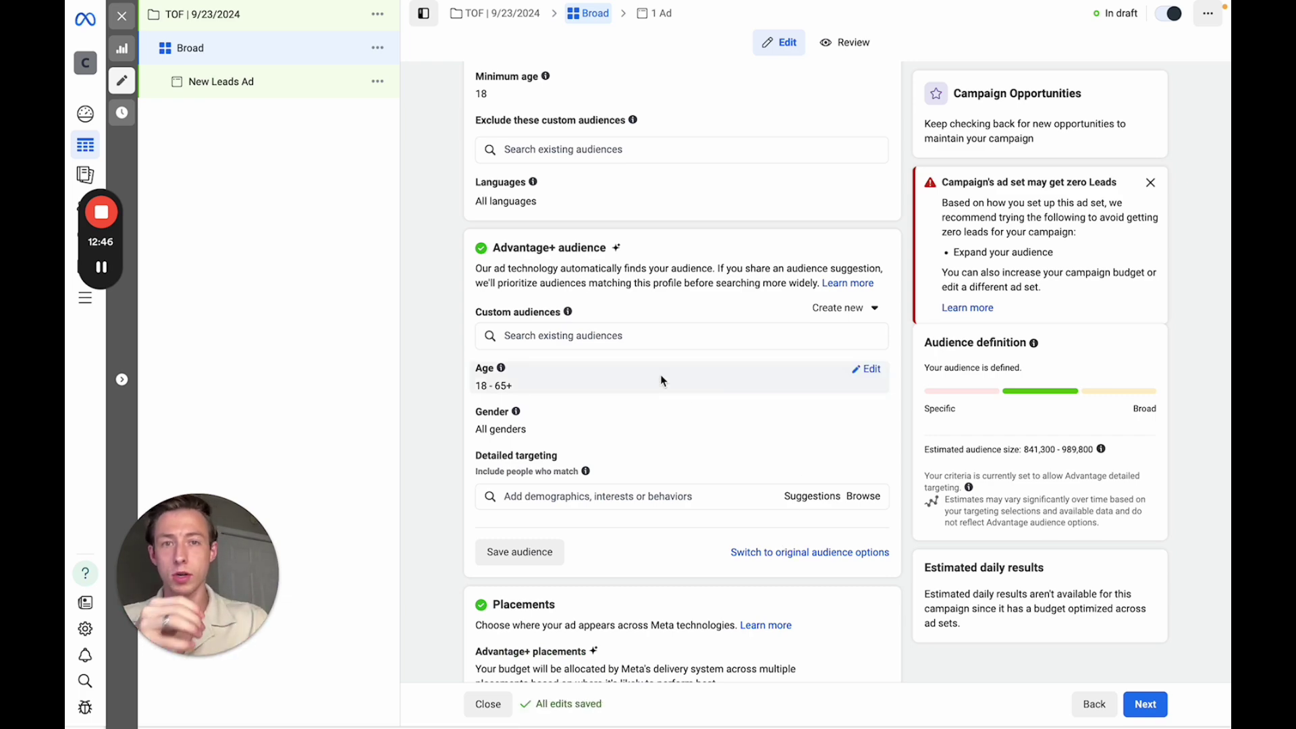
- Look over the ad set's settings once more, continue to its ad and rename the ad Ad 1
{"action": "scroll", "coordinate": [661, 381], "scroll_direction": "up", "scroll_amount": 15}
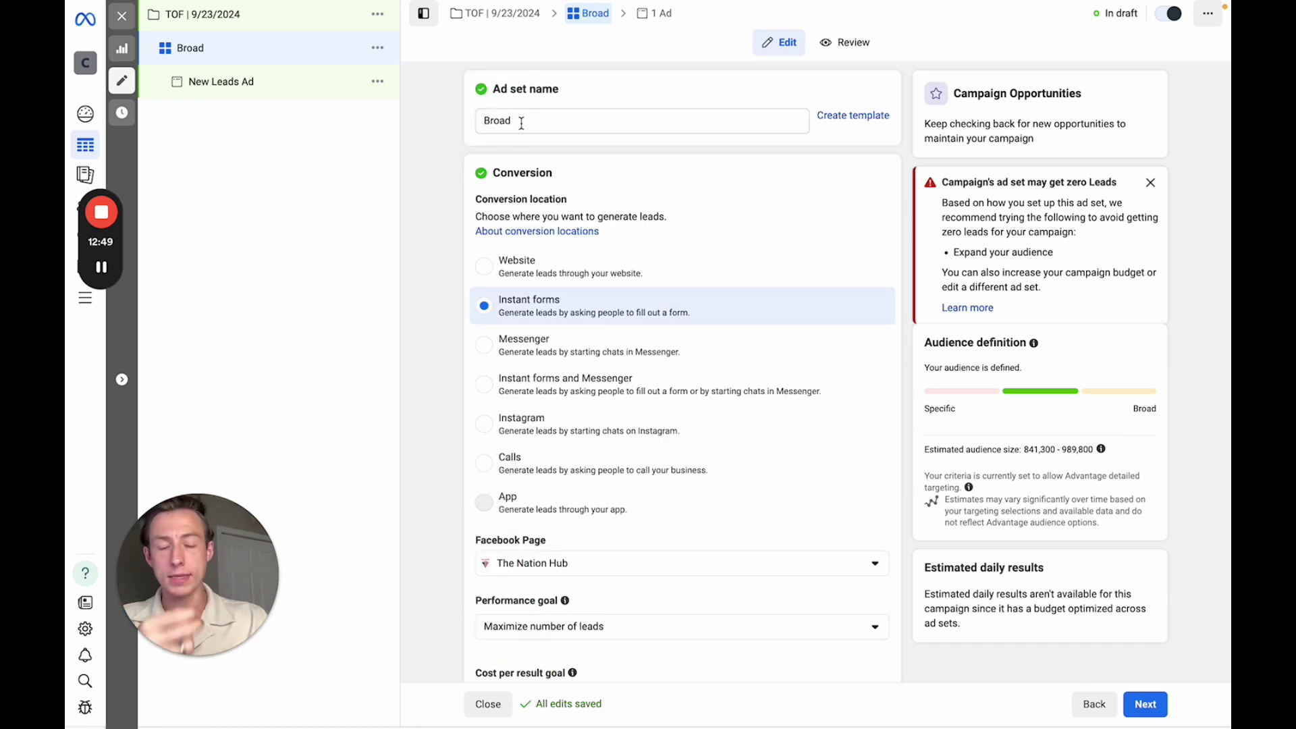
{"action": "scroll", "coordinate": [576, 350], "scroll_direction": "down", "scroll_amount": 15}
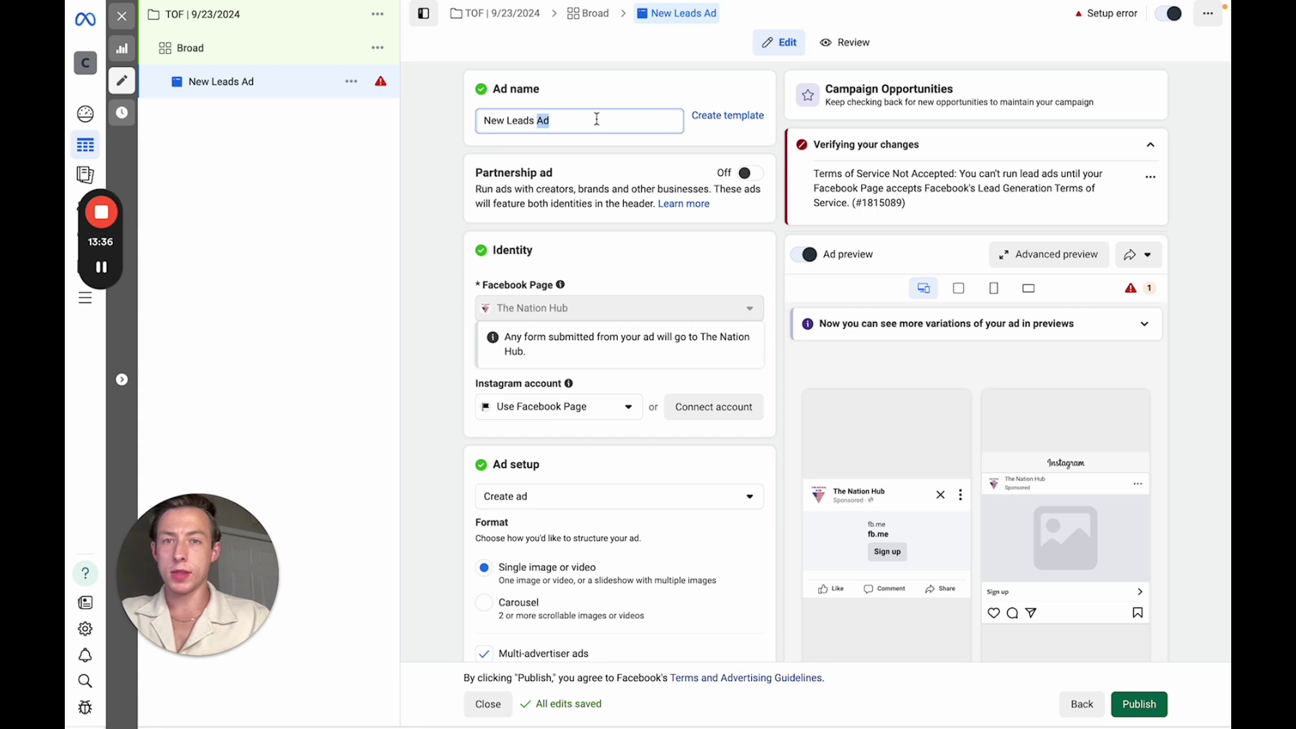
{"action": "left_click_drag", "start_coordinate": [596, 120], "coordinate": [486, 143]}
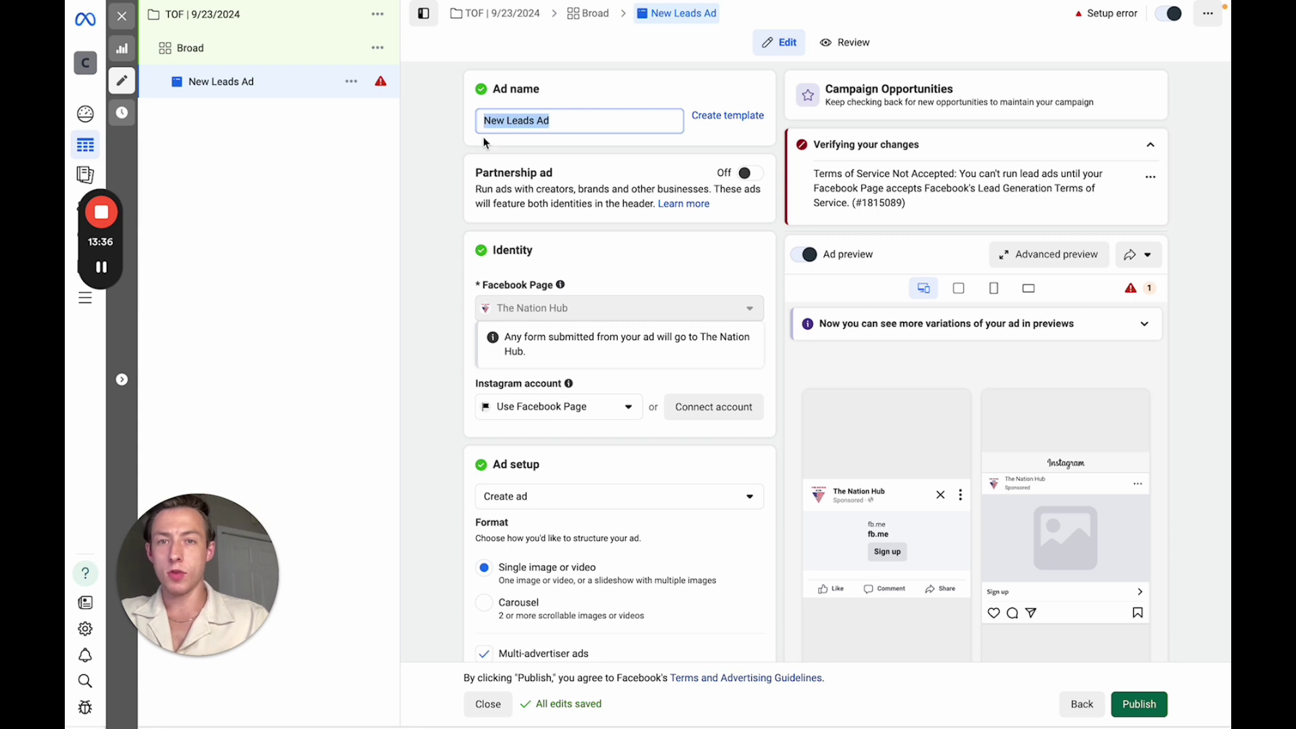
{"action": "type", "text": "Ad 1"}
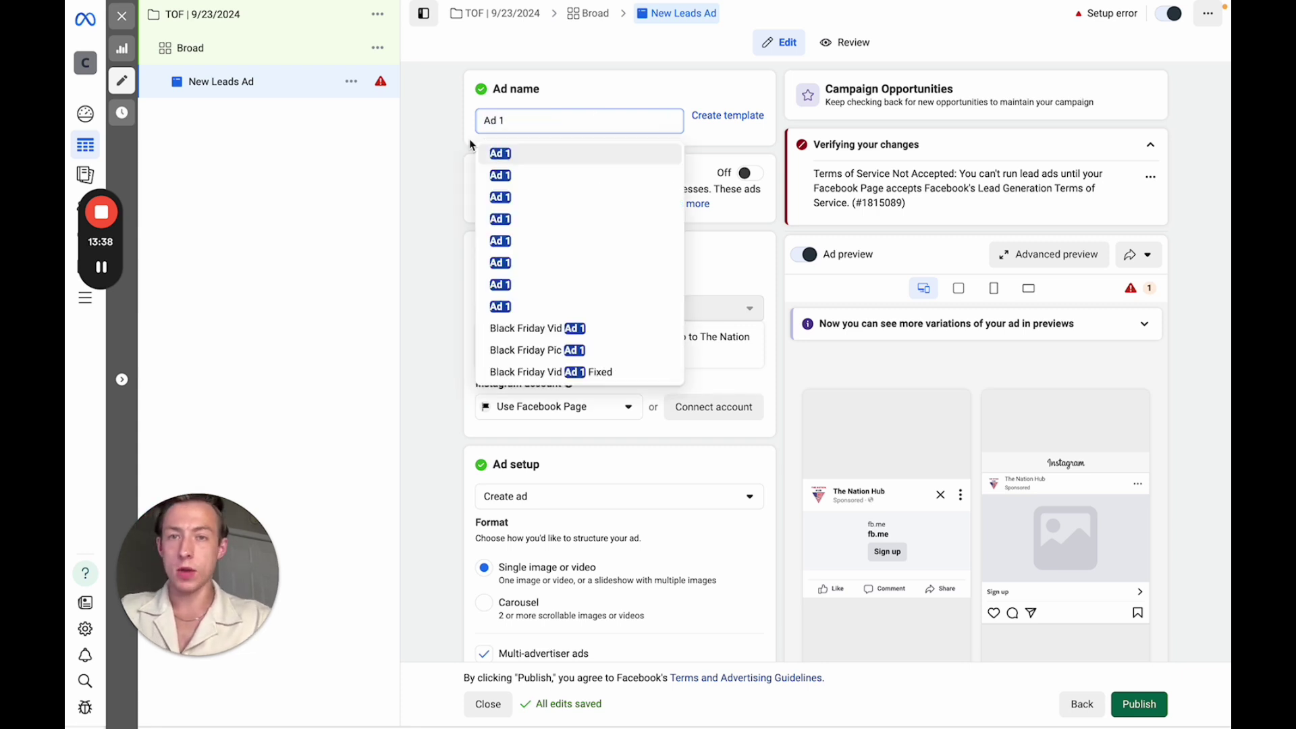
{"action": "left_click", "coordinate": [479, 151]}
- Keep Use Facebook Page as the Instagram account in the ad's identity settings
{"action": "scroll", "coordinate": [562, 216], "scroll_direction": "down", "scroll_amount": 2}
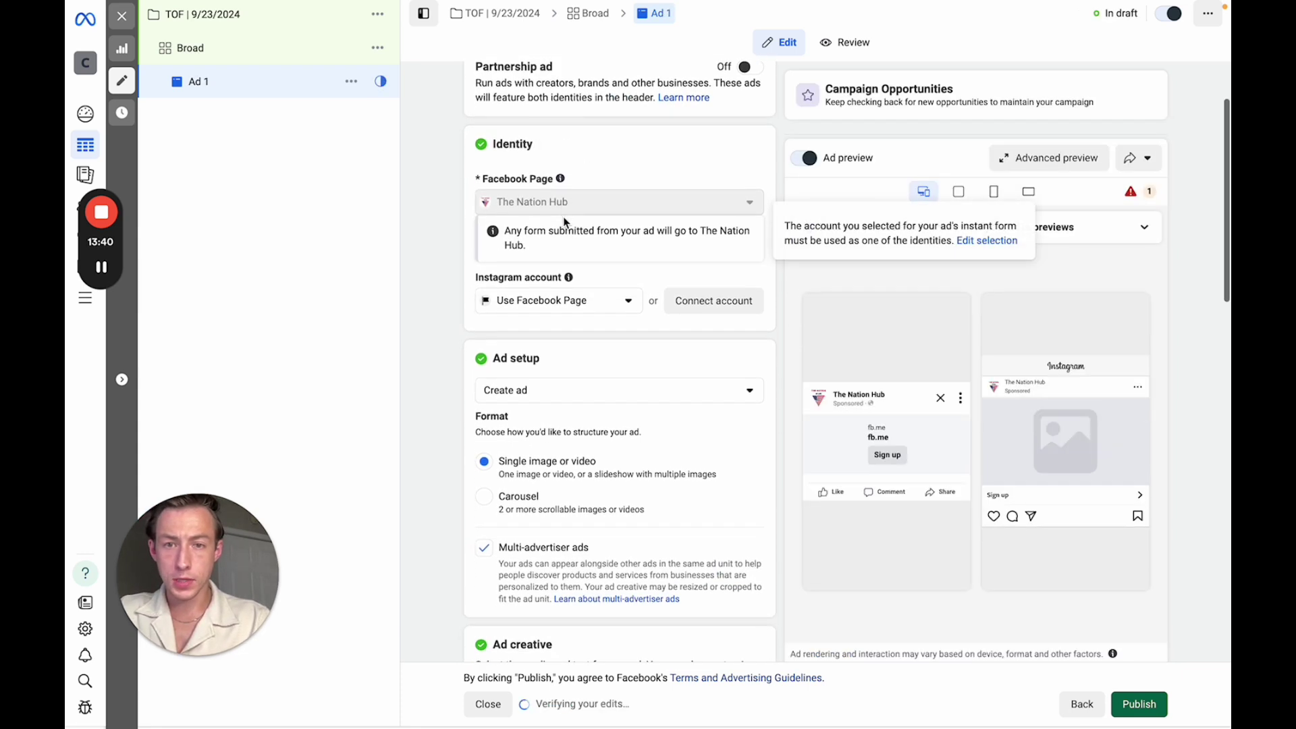
{"action": "left_click", "coordinate": [638, 309]}
{"action": "left_click", "coordinate": [587, 355]}
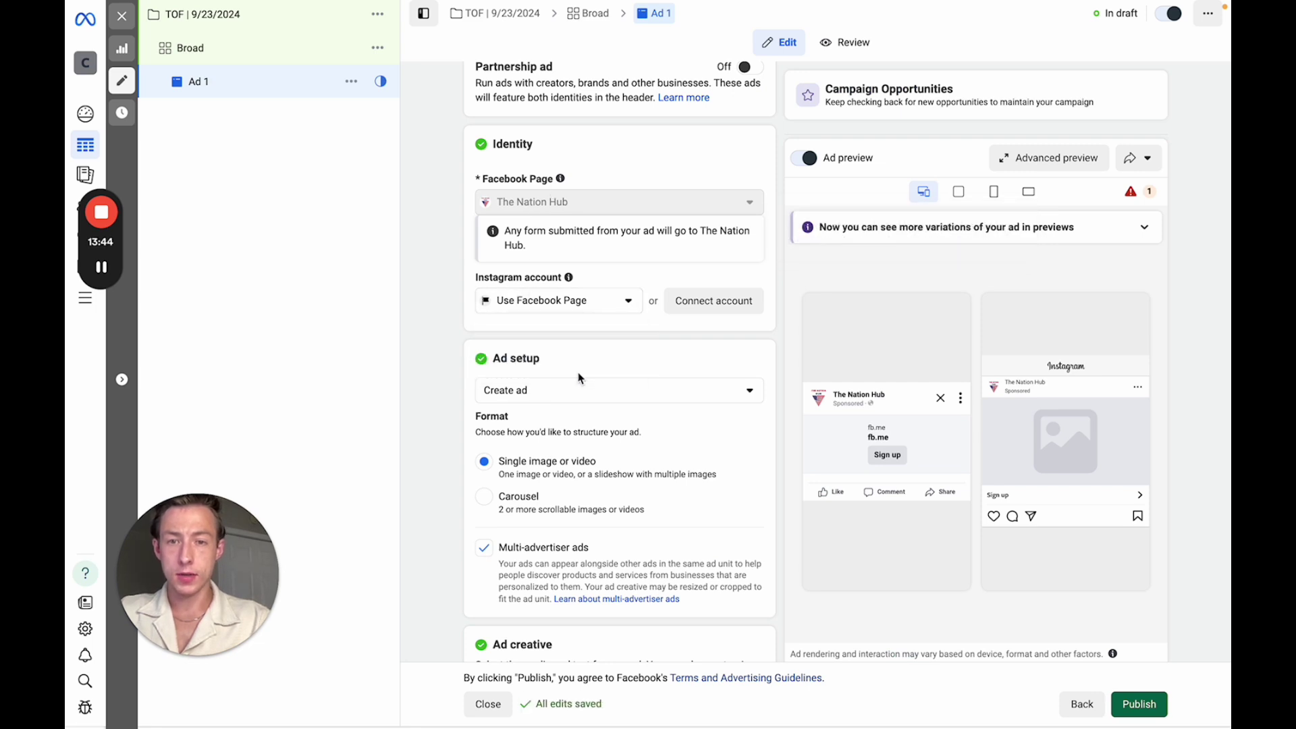
- Start adding an image to the ad creative and select the 1080 × 1080 Black Friday picture from the account images
{"action": "scroll", "coordinate": [611, 315], "scroll_direction": "down", "scroll_amount": 1}
{"action": "scroll", "coordinate": [611, 315], "scroll_direction": "down", "scroll_amount": 3}
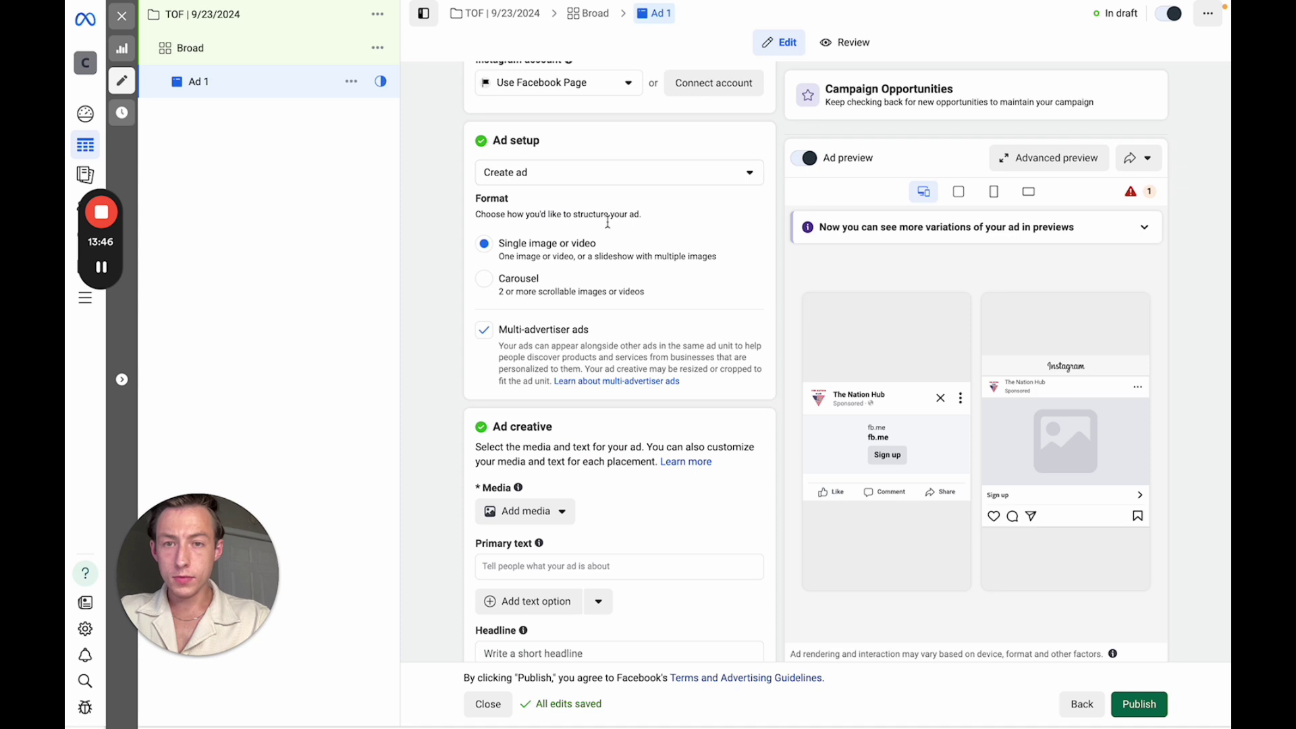
{"action": "scroll", "coordinate": [508, 422], "scroll_direction": "down", "scroll_amount": 1}
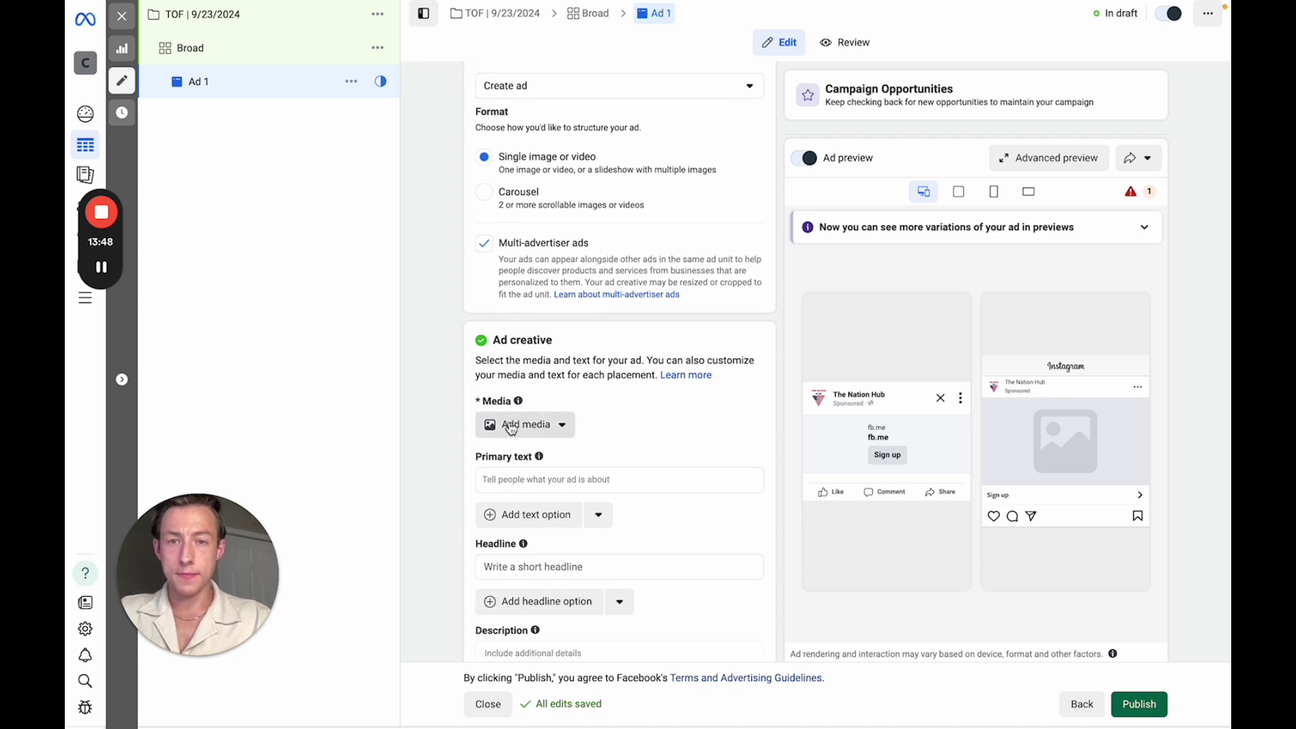
{"action": "left_click", "coordinate": [511, 425]}
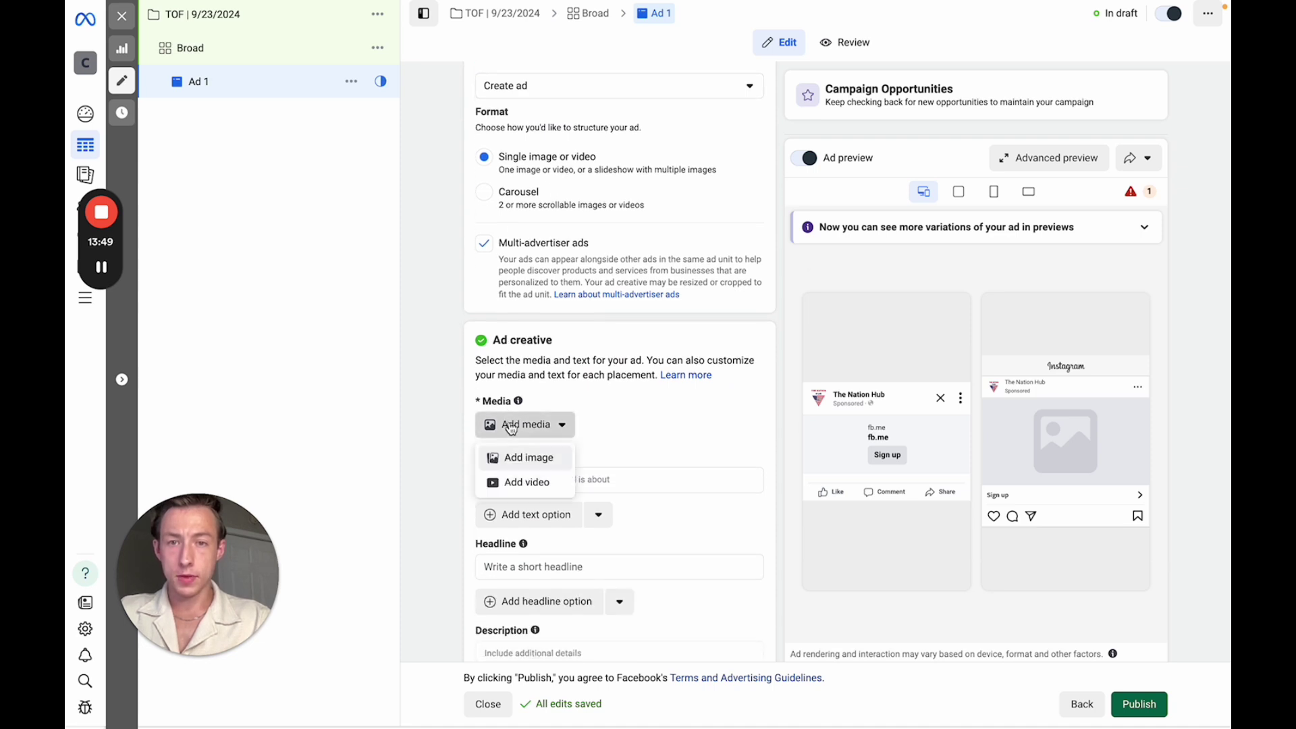
{"action": "left_click", "coordinate": [540, 459]}
{"action": "left_click", "coordinate": [544, 460]}
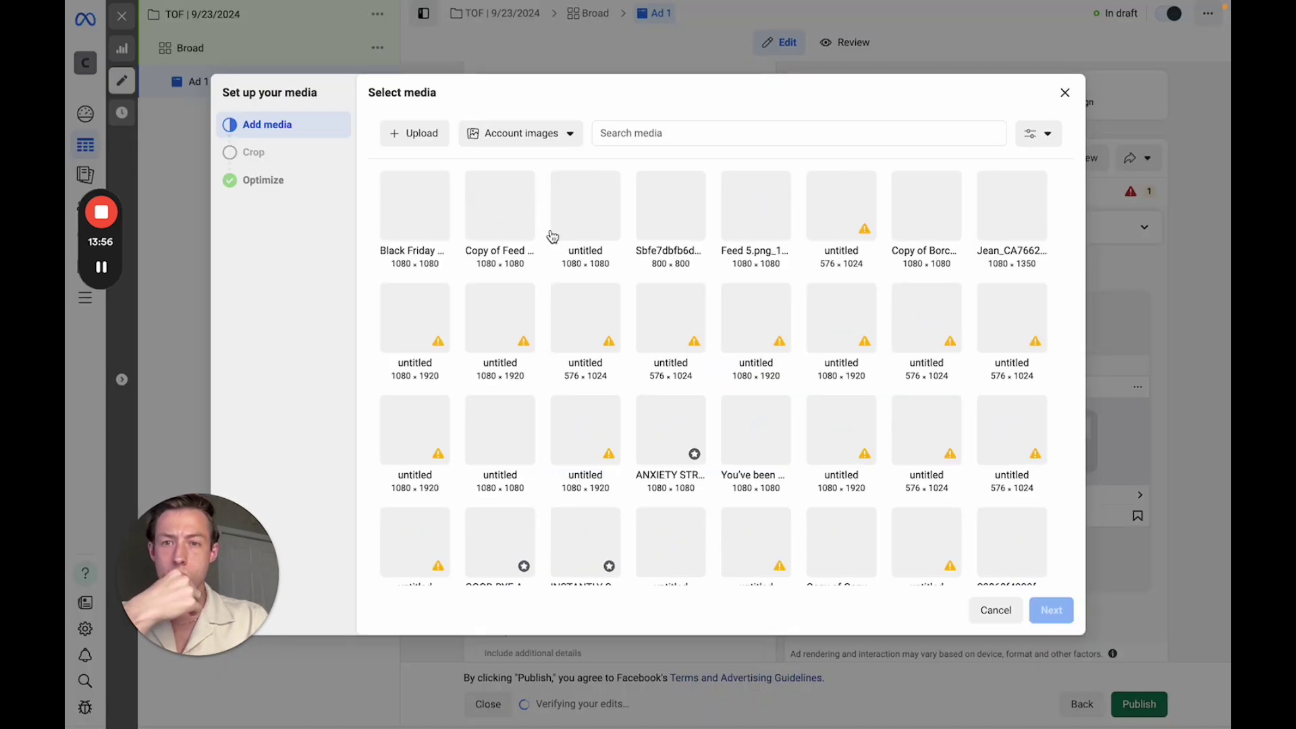
{"action": "left_click", "coordinate": [446, 224]}
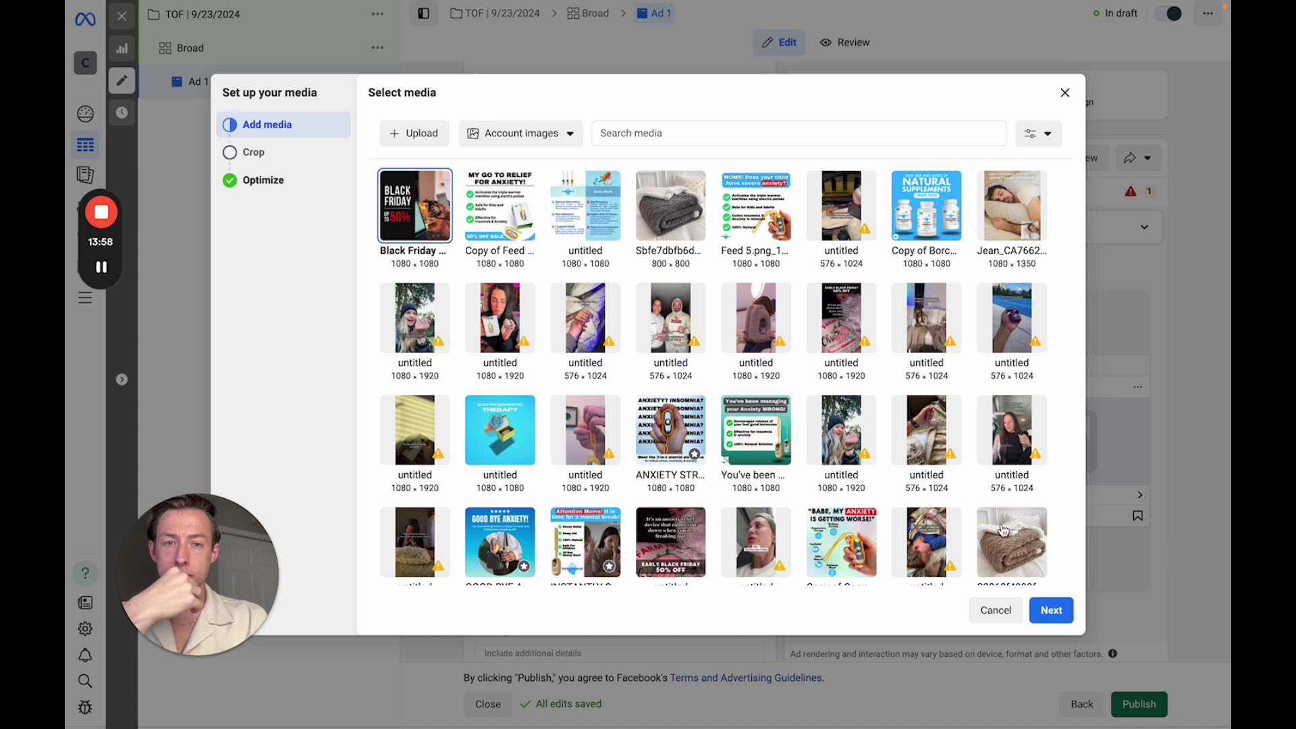
- Review the original crops for each placement and finish the media setup with 3D animation left off
{"action": "left_click", "coordinate": [1055, 612]}
{"action": "left_click", "coordinate": [1053, 611]}
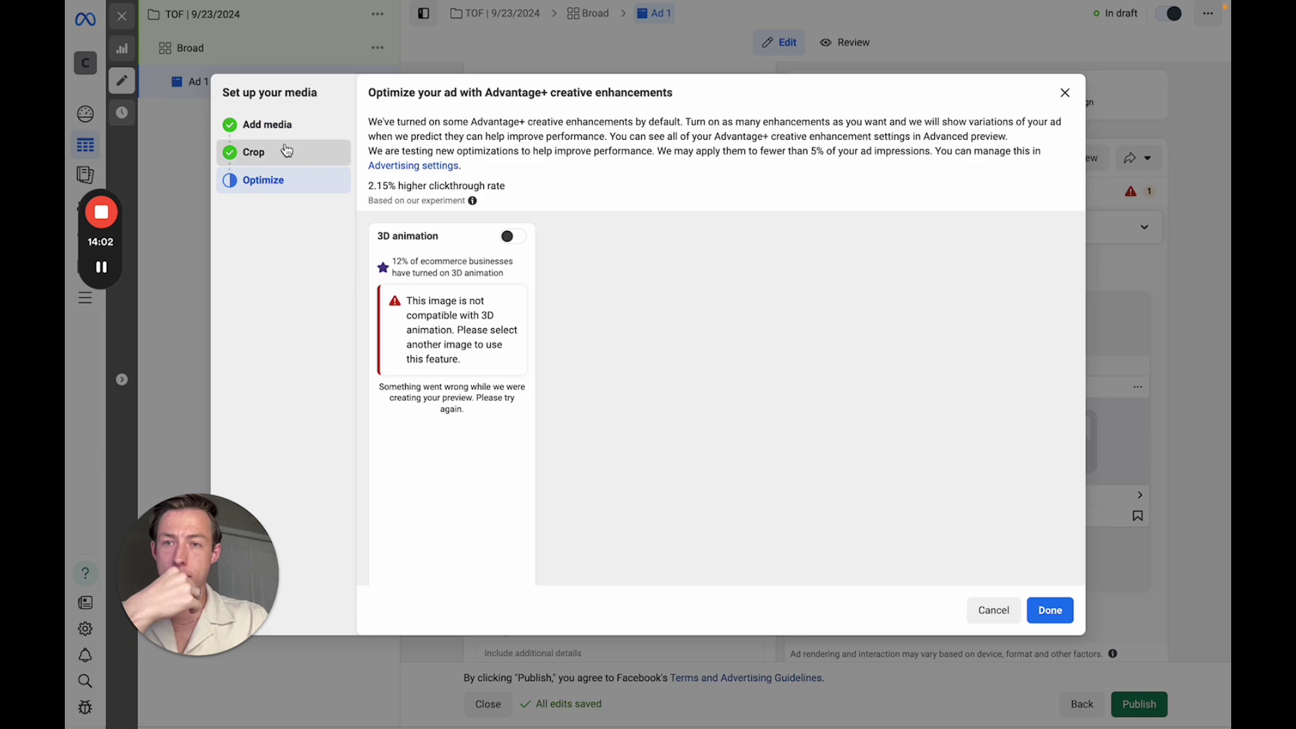
{"action": "left_click", "coordinate": [285, 152]}
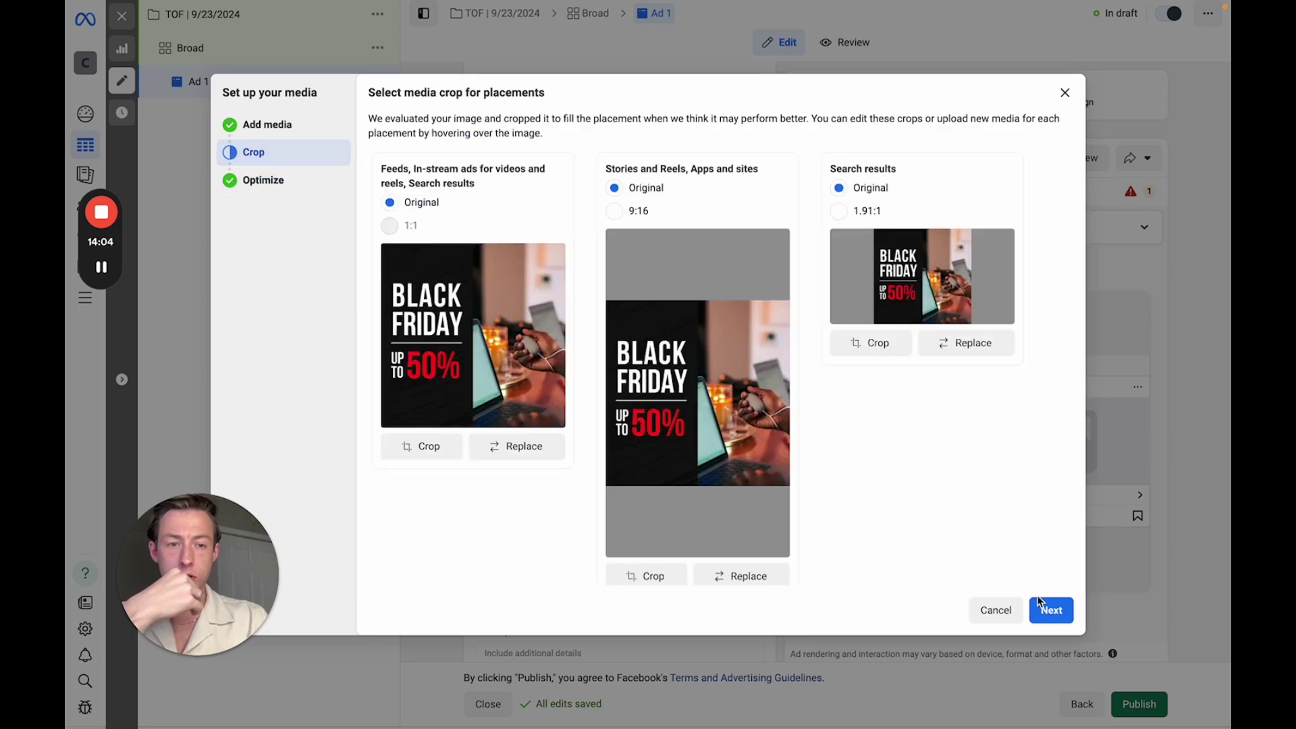
{"action": "left_click", "coordinate": [1046, 611]}
{"action": "left_click", "coordinate": [1049, 612]}
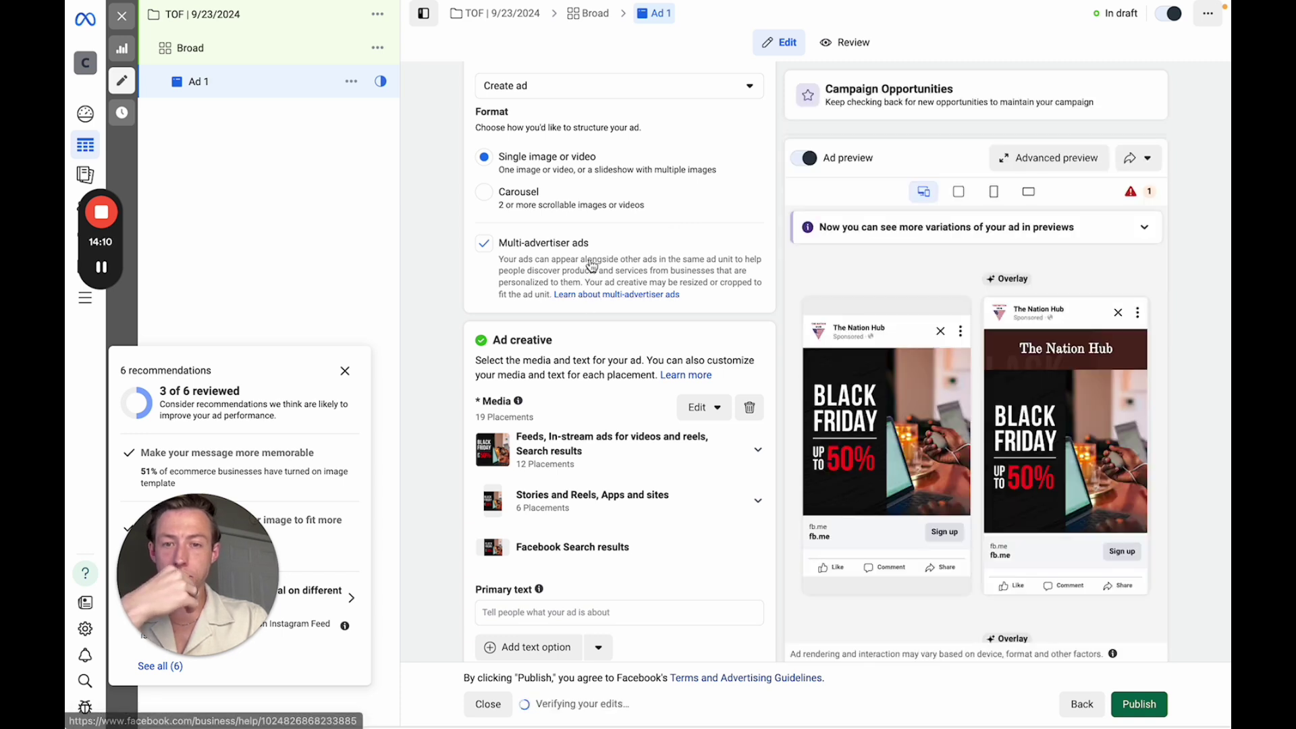
- Enter "Want a FREE month of gym access?" as the opening line of the ad's primary text, followed by a blank line
{"action": "scroll", "coordinate": [592, 265], "scroll_direction": "down", "scroll_amount": 5}
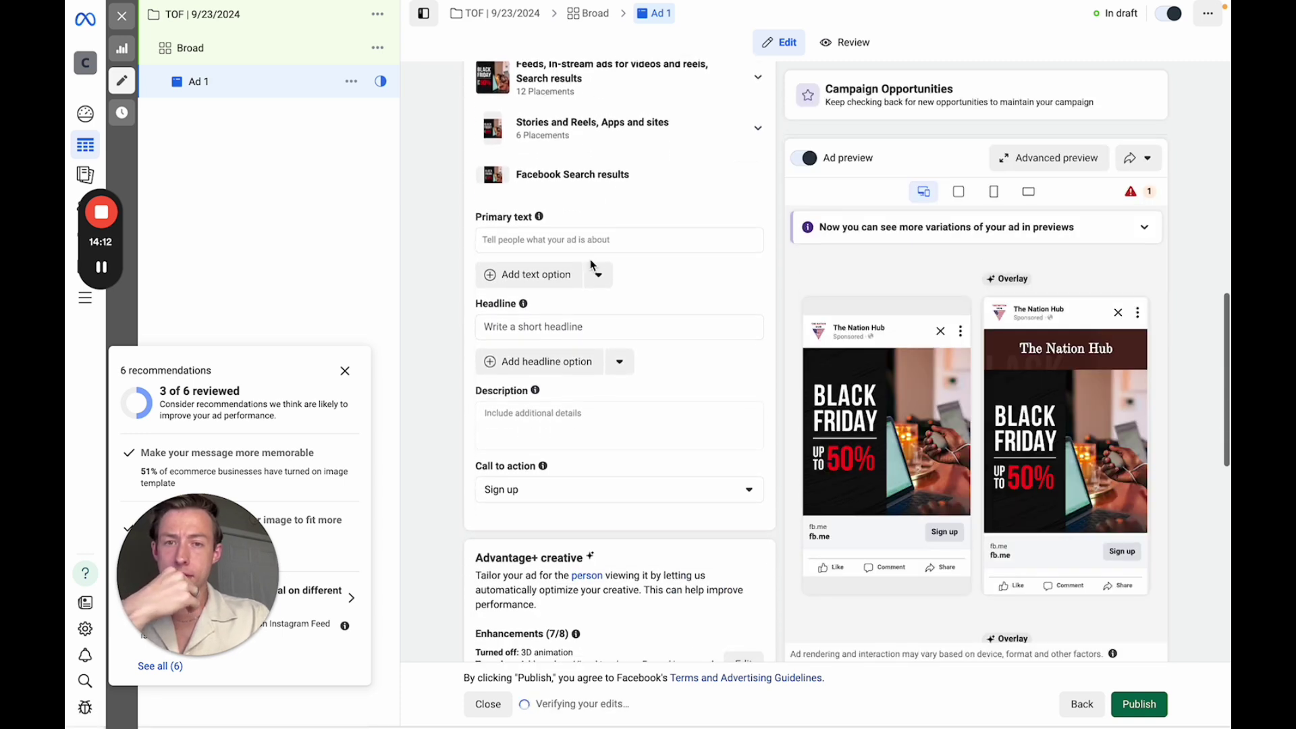
{"action": "left_click", "coordinate": [593, 242]}
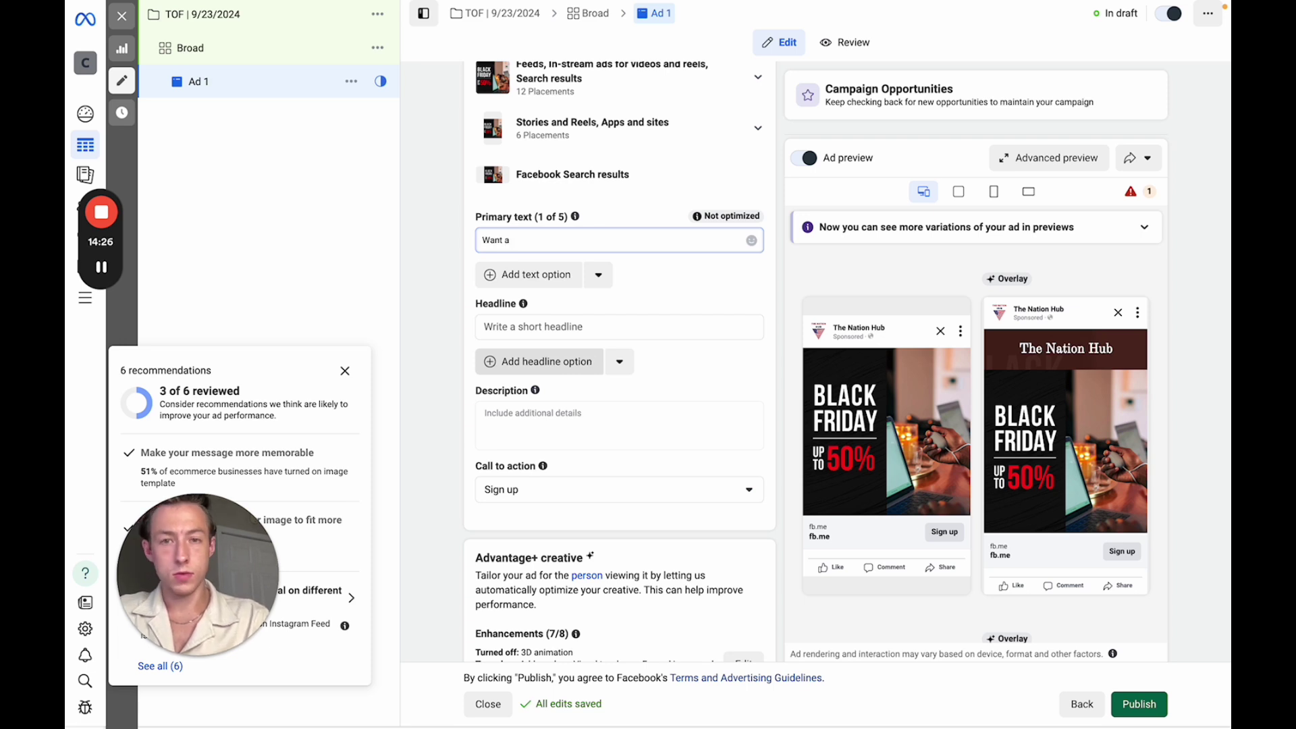
{"action": "key", "text": "BackSpace"}
{"action": "key", "text": "BackSpace"}
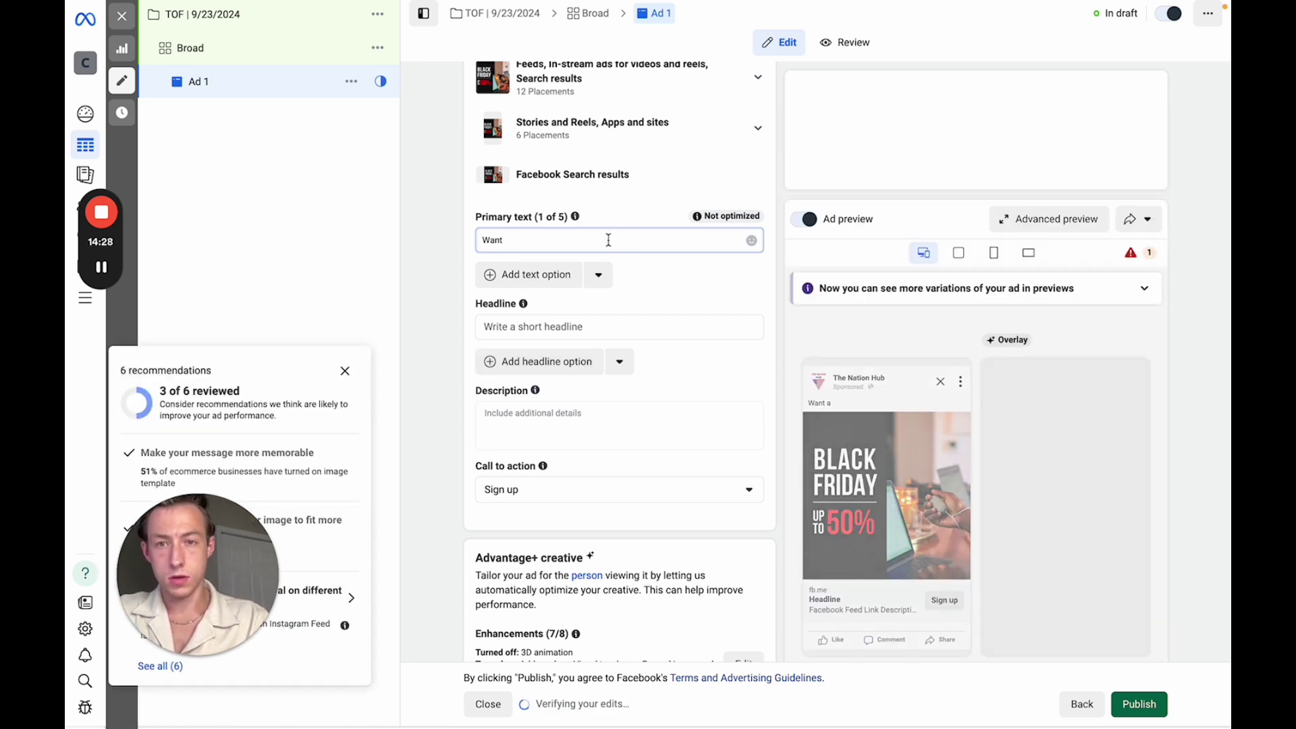
{"action": "type", "text": "a FREE"}
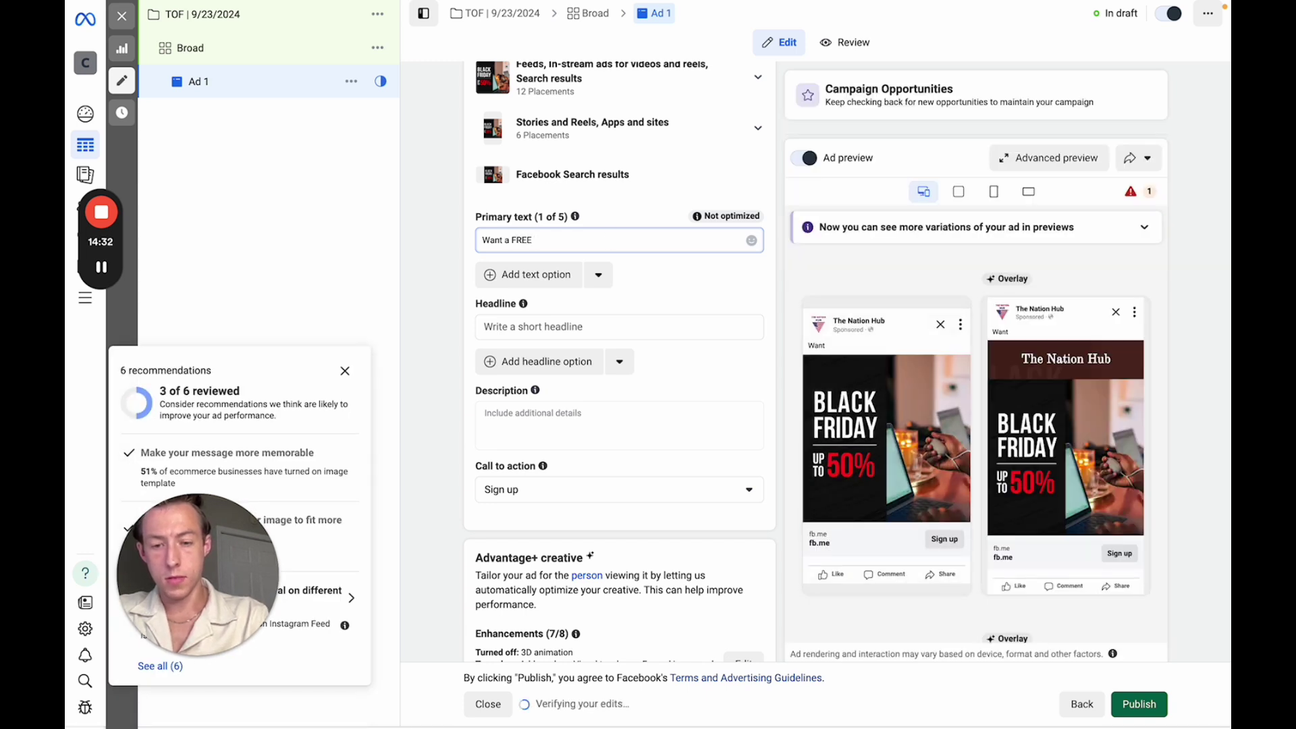
{"action": "type", "text": " month of "}
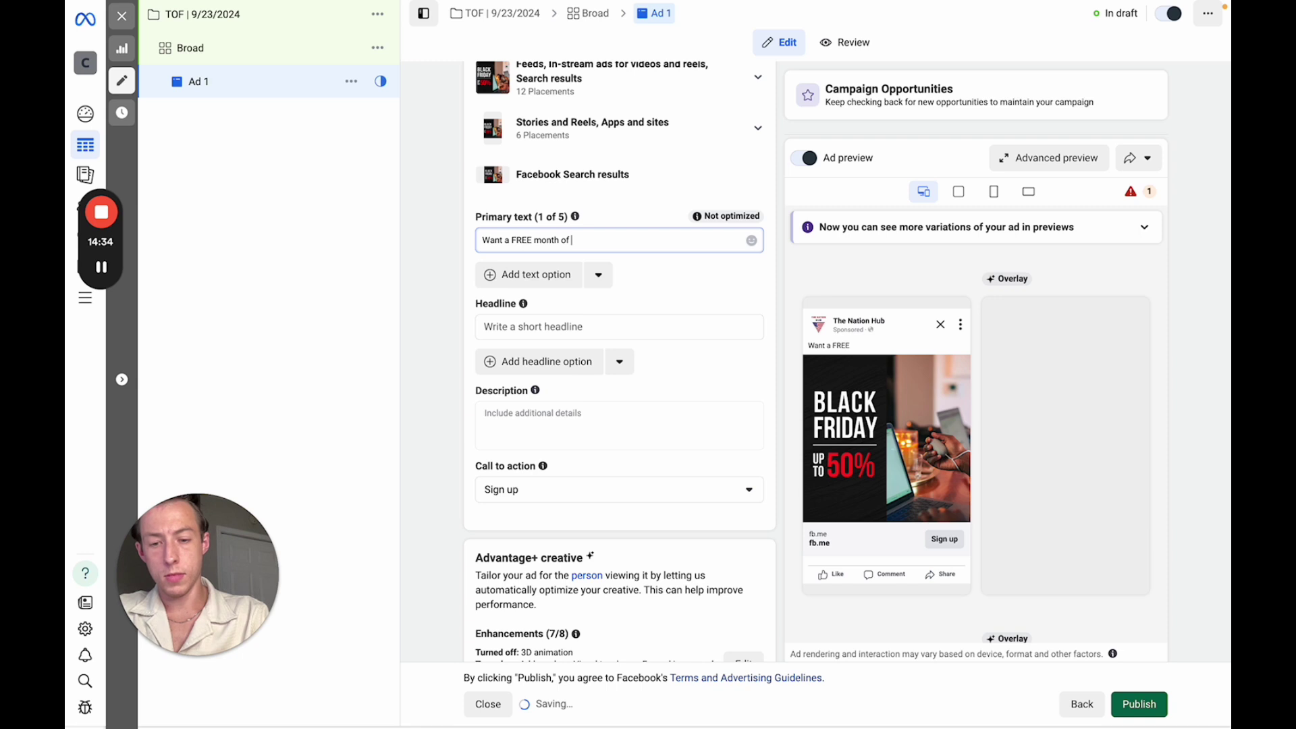
{"action": "type", "text": "gym access?"}
{"action": "key", "text": "Return"}
{"action": "key", "text": "Return"}
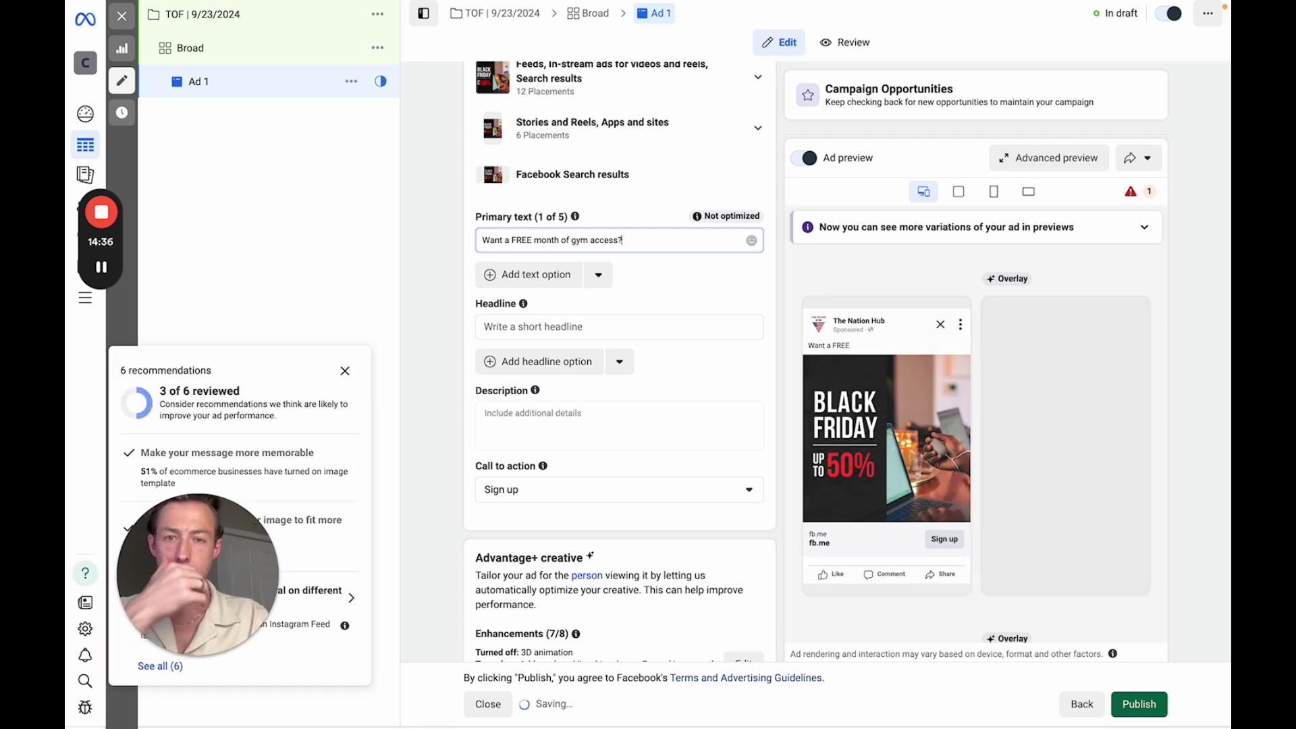
- Add the closing line "Book a Call now to claim your spot now!" to the primary text
{"action": "type", "text": "Book a Call"}
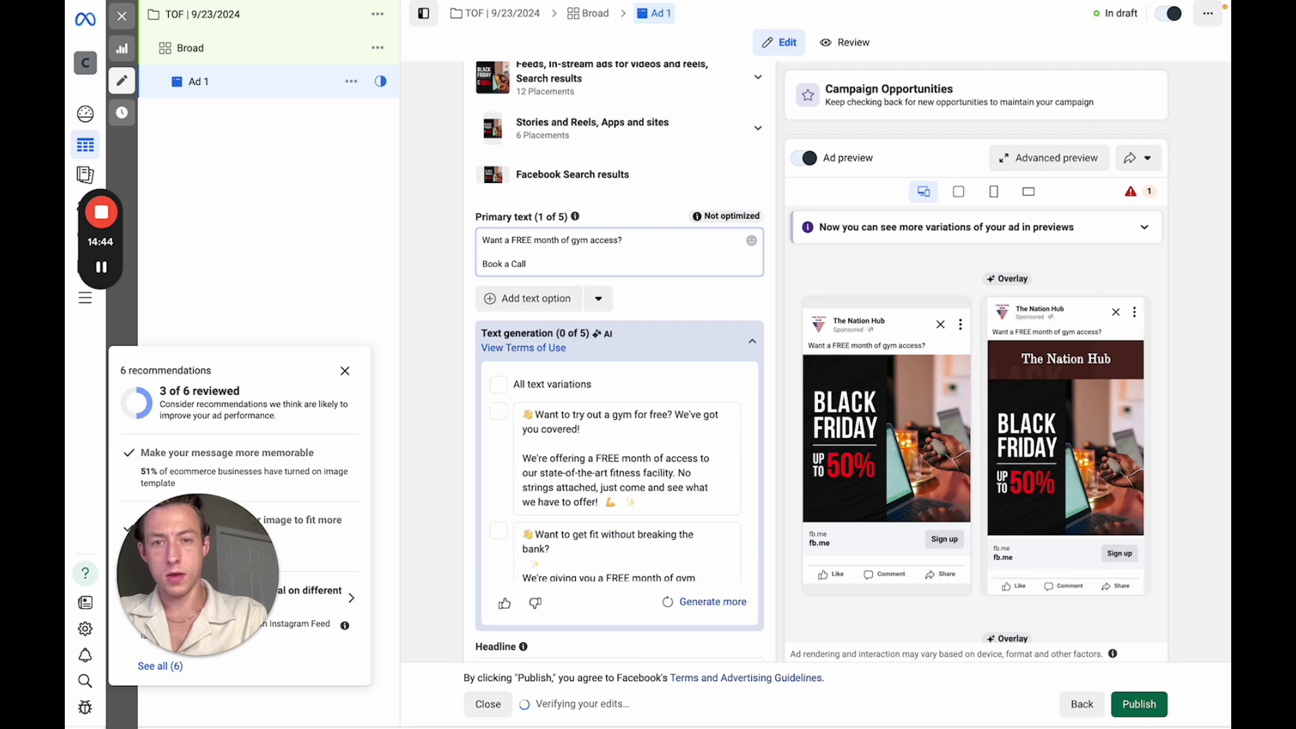
{"action": "type", "text": " now to claim"}
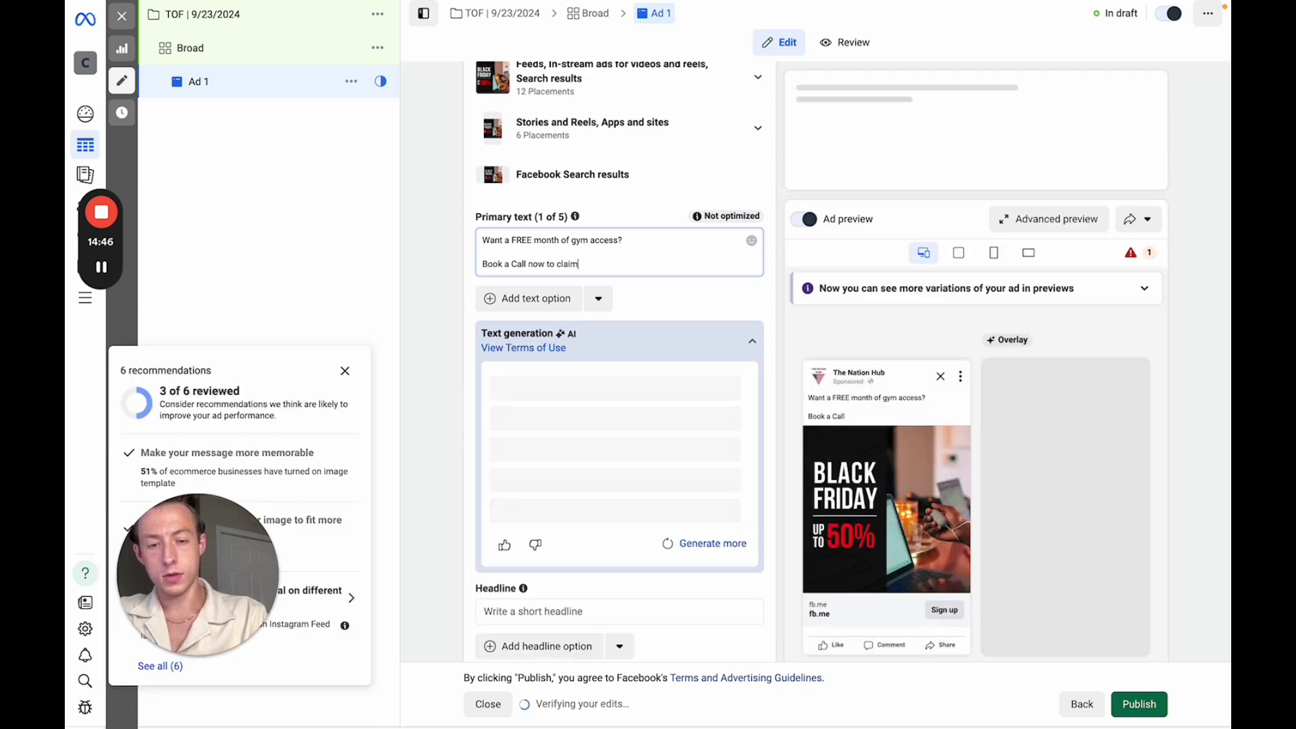
{"action": "type", "text": " your"}
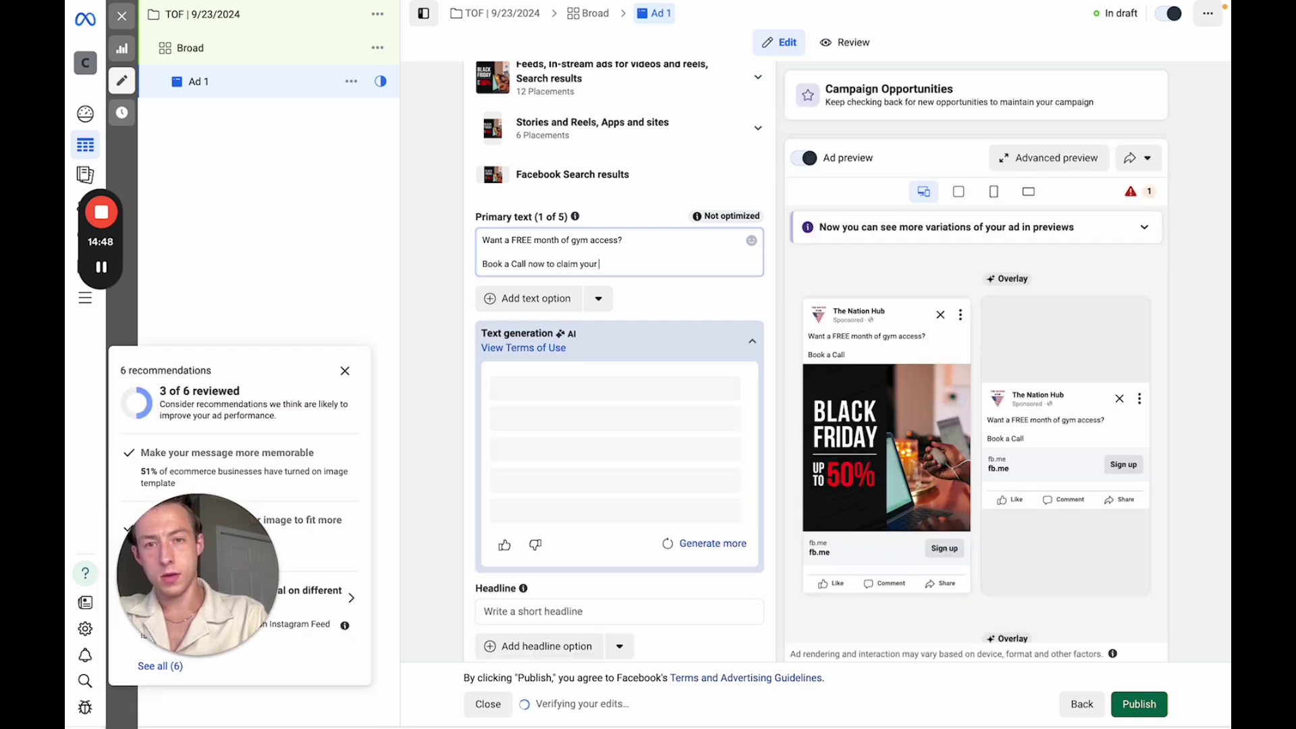
{"action": "type", "text": " spot now!"}
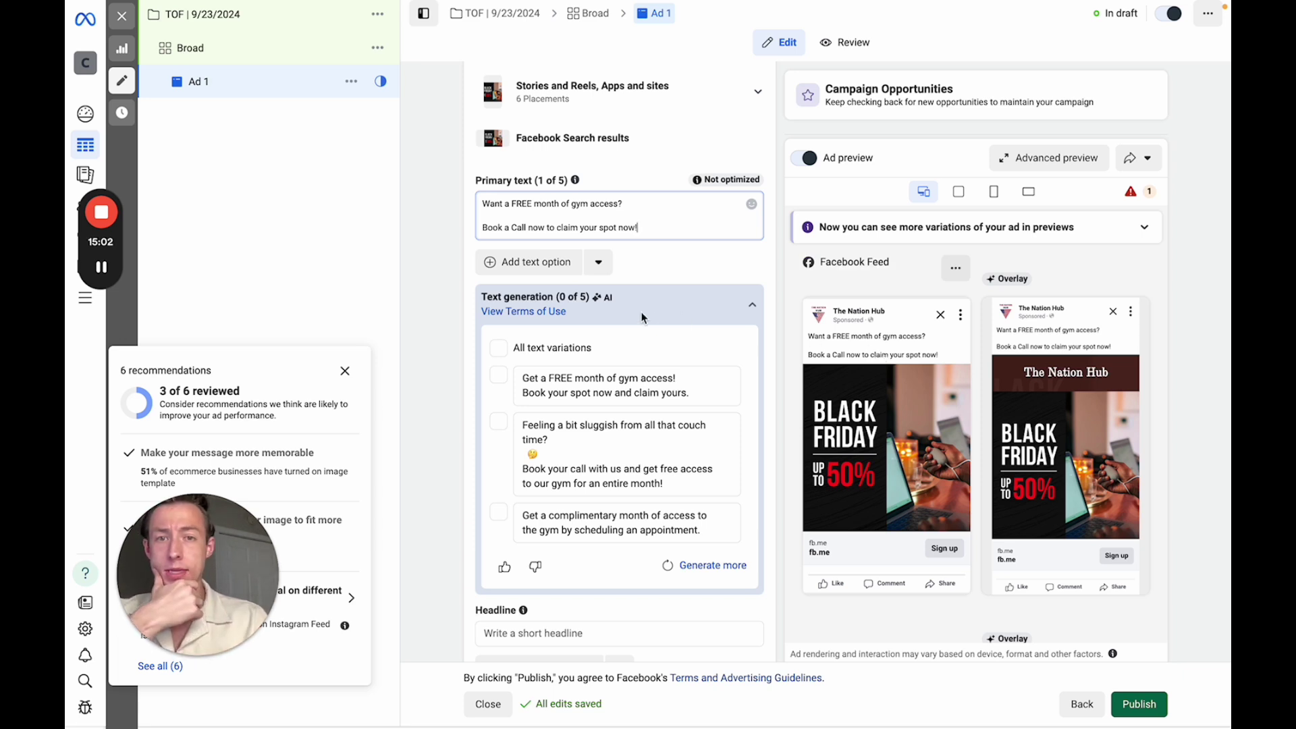
- Enter "FREE Gym Access Today Only!" as the ad's headline
{"action": "scroll", "coordinate": [644, 272], "scroll_direction": "down", "scroll_amount": 1}
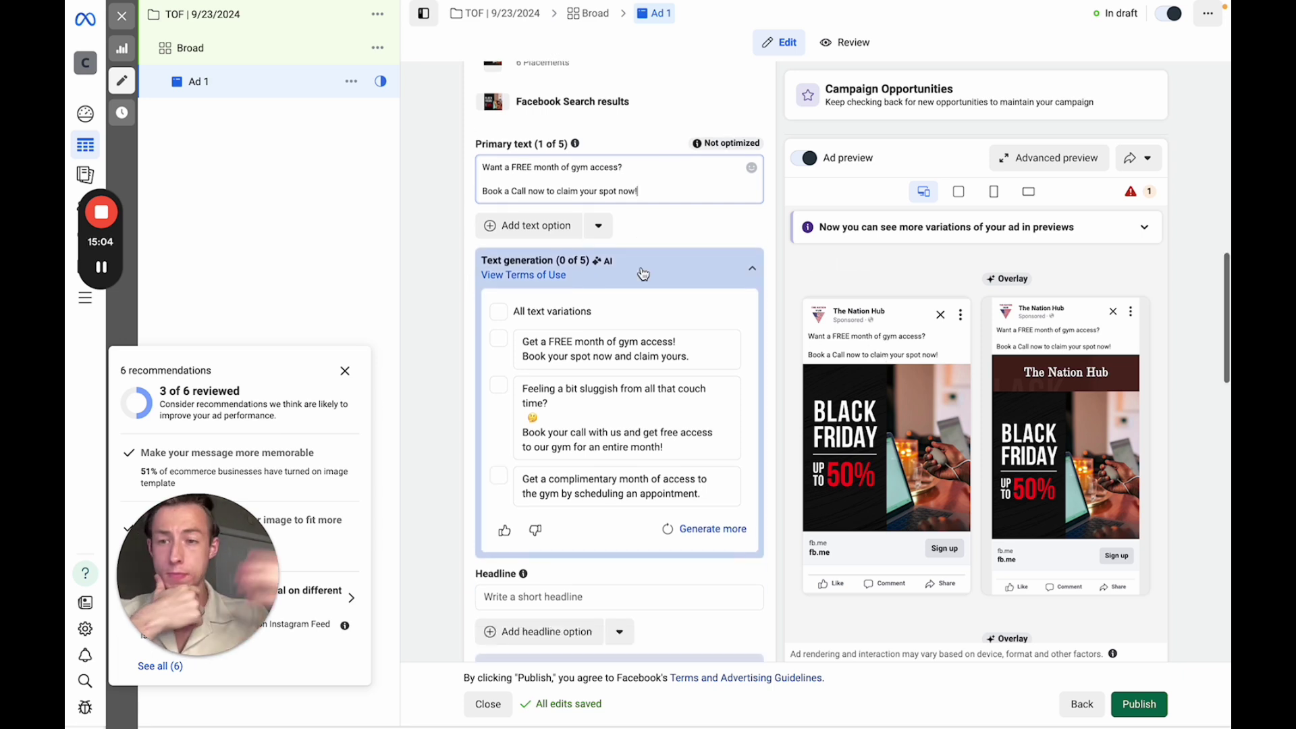
{"action": "scroll", "coordinate": [622, 183], "scroll_direction": "down", "scroll_amount": 1}
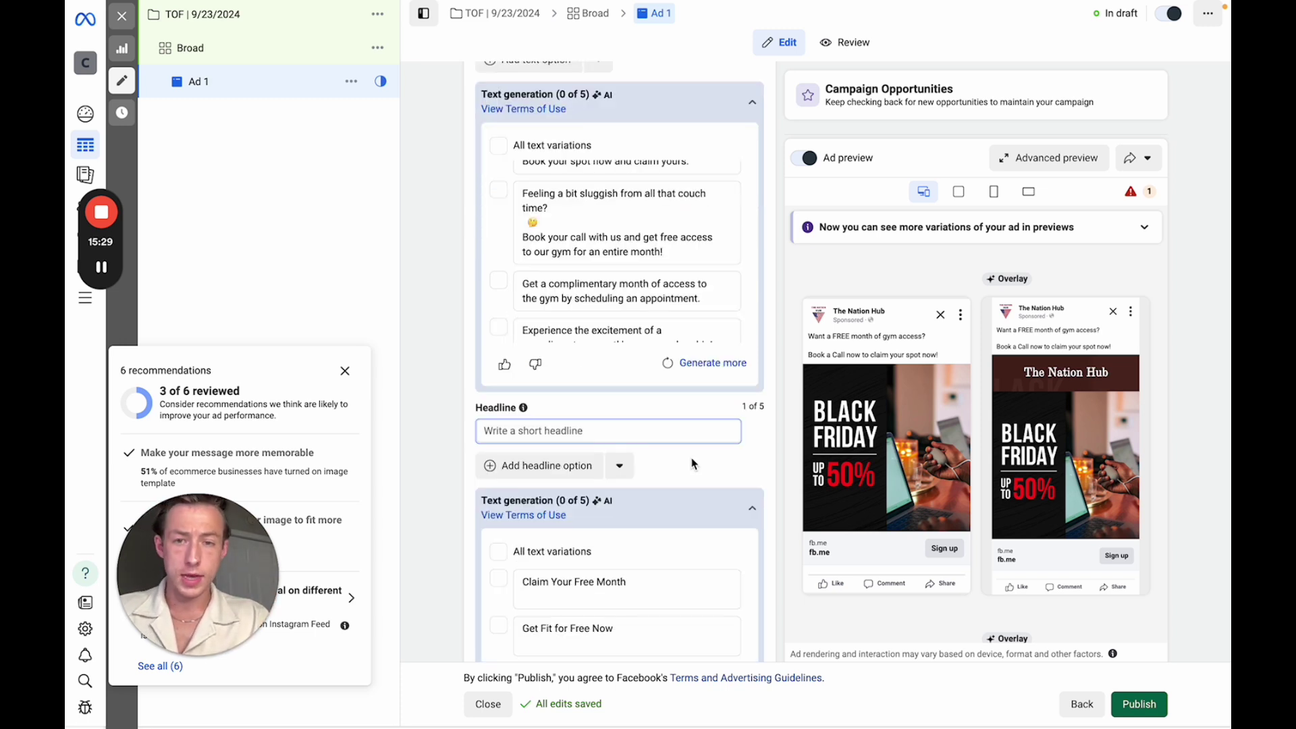
{"action": "scroll", "coordinate": [693, 464], "scroll_direction": "down", "scroll_amount": 1}
{"action": "type", "text": "1"}
{"action": "key", "text": "BackSpace"}
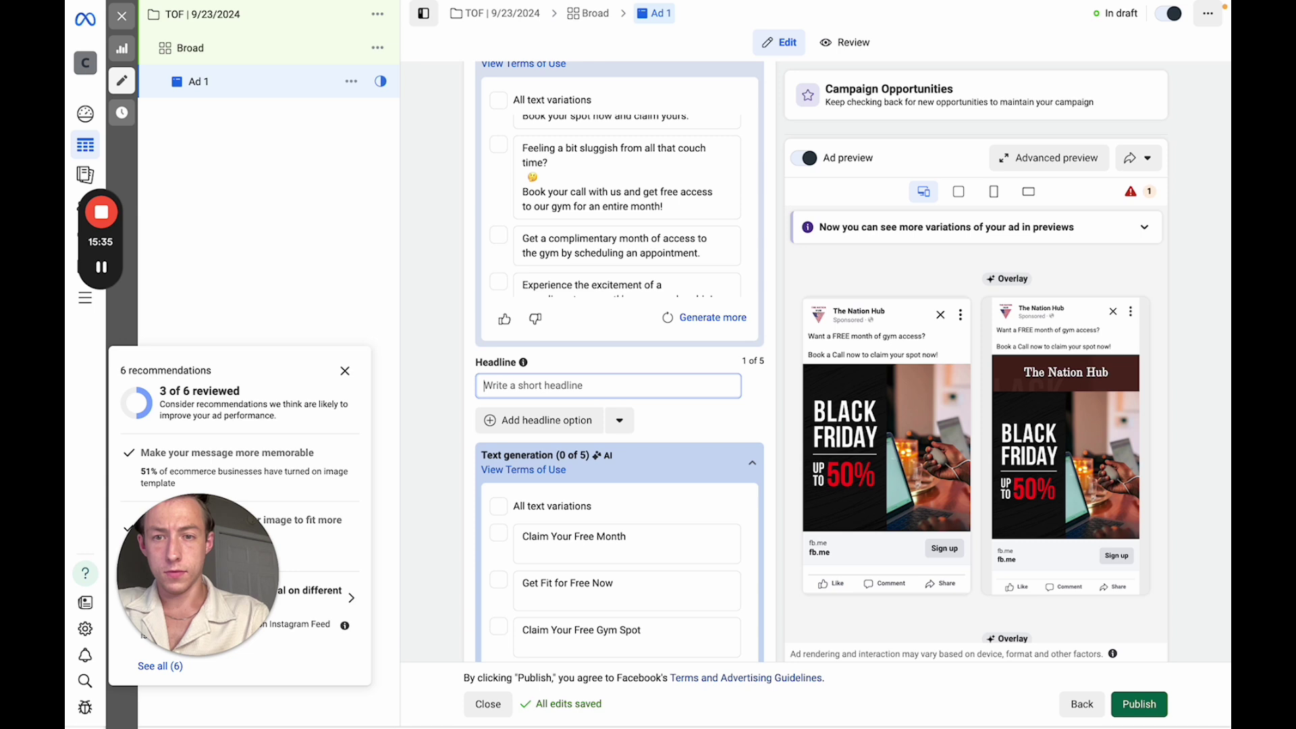
{"action": "type", "text": "FREE"}
{"action": "type", "text": " Gym Access Today Only!"}
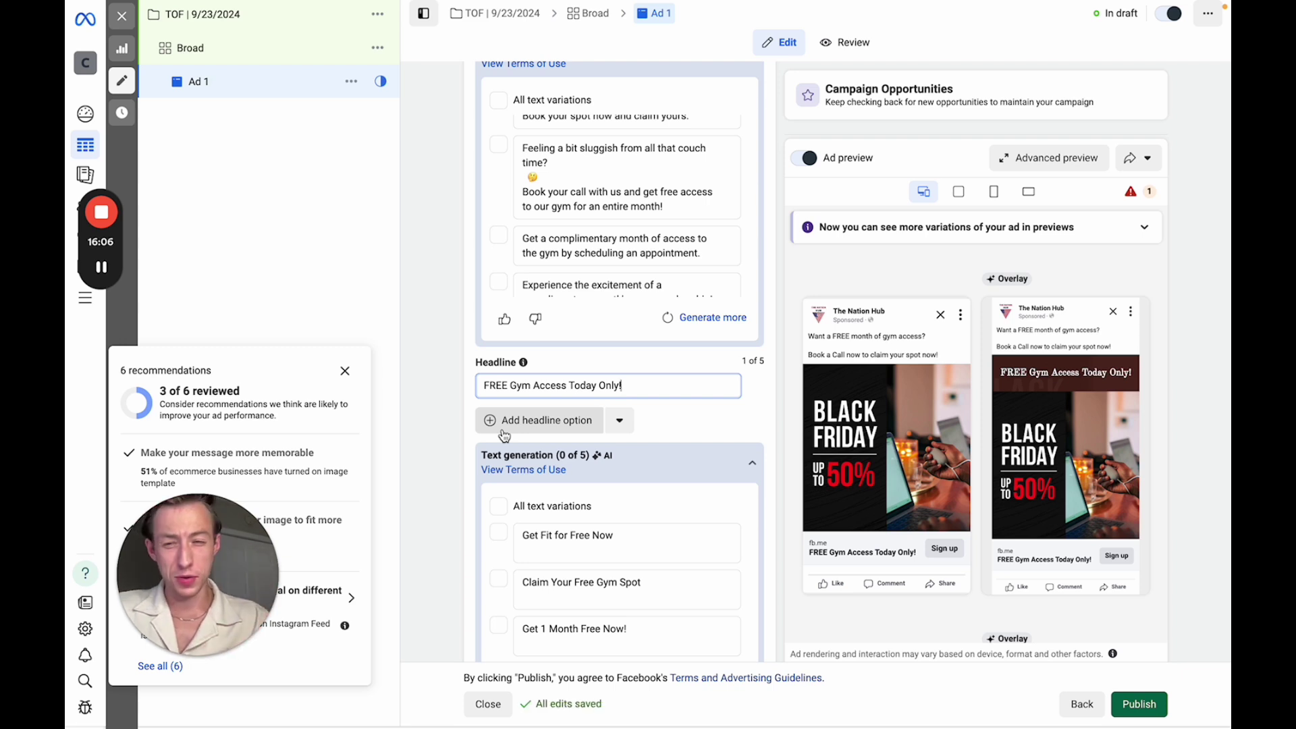
- Enter the ad description "We are a gym located in Pittsburgh PA! Focusing in weight lifting and daily classes."
{"action": "scroll", "coordinate": [513, 395], "scroll_direction": "down", "scroll_amount": 1}
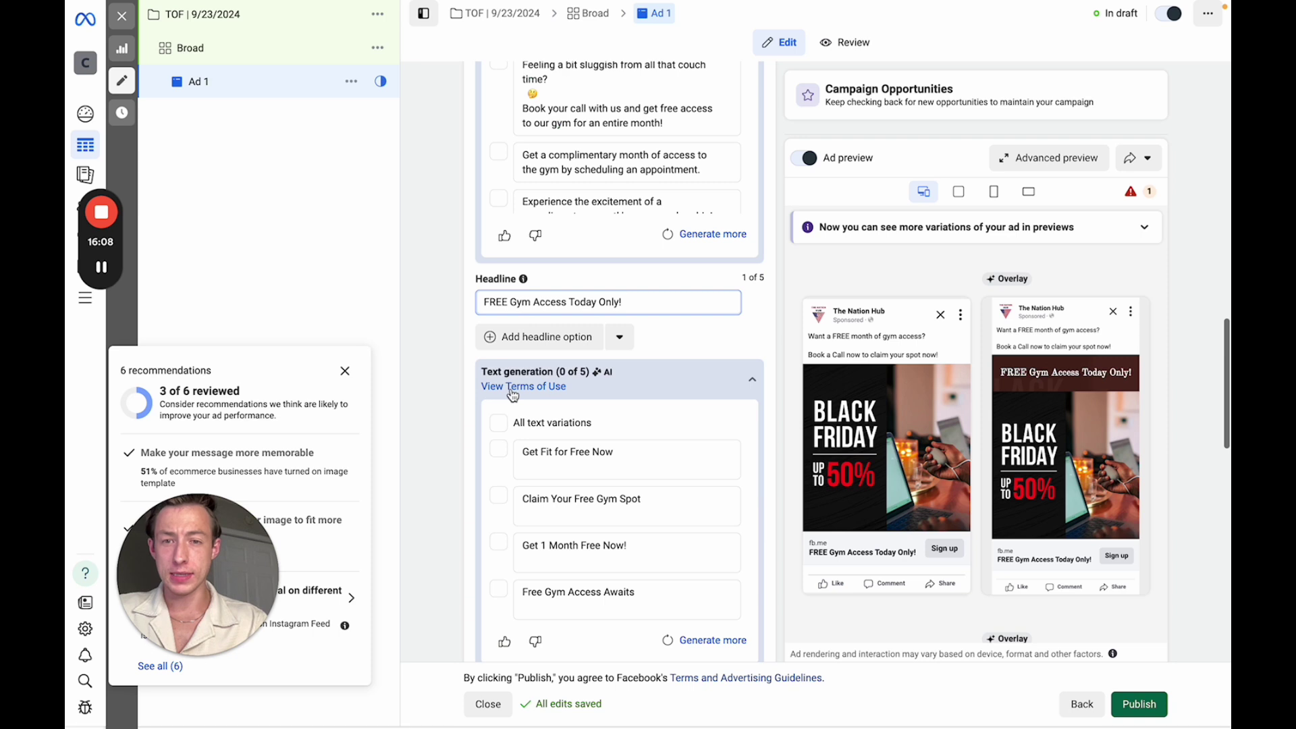
{"action": "mouse_move", "coordinate": [513, 395]}
{"action": "scroll", "coordinate": [472, 537], "scroll_direction": "down", "scroll_amount": 1}
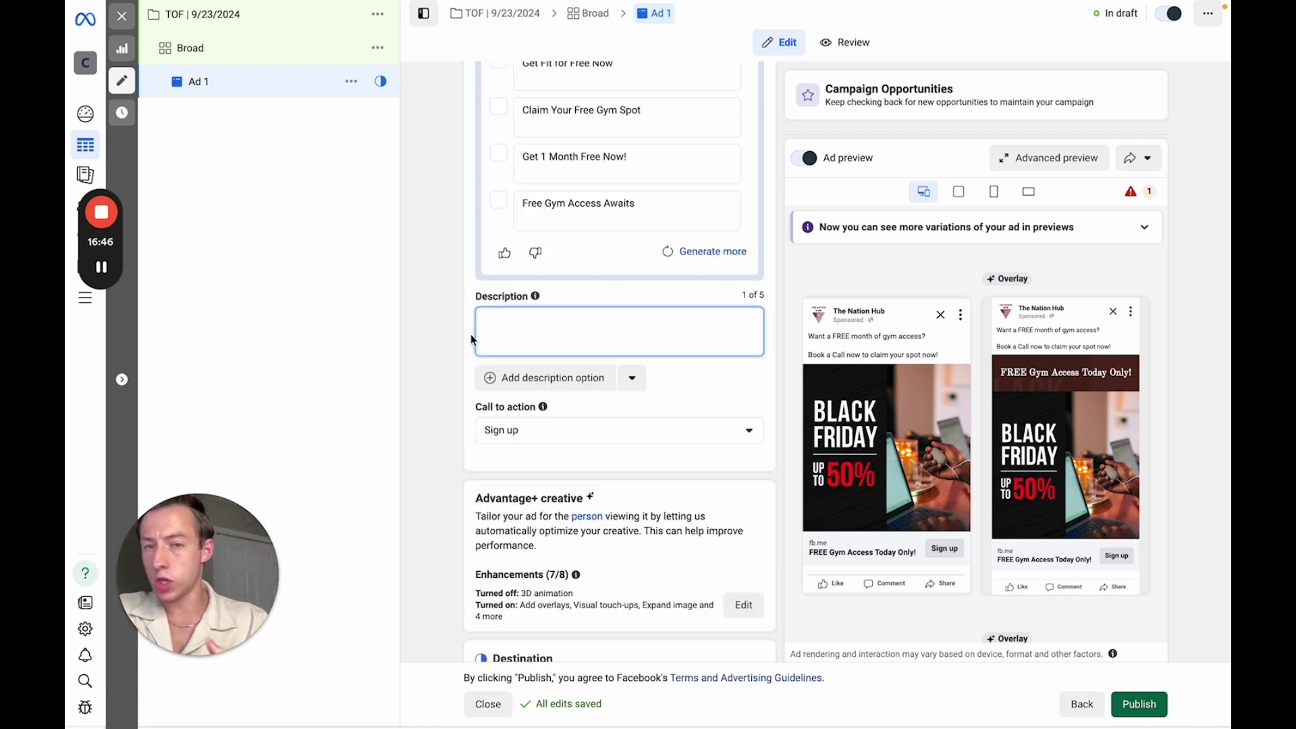
{"action": "type", "text": "We are a gym"}
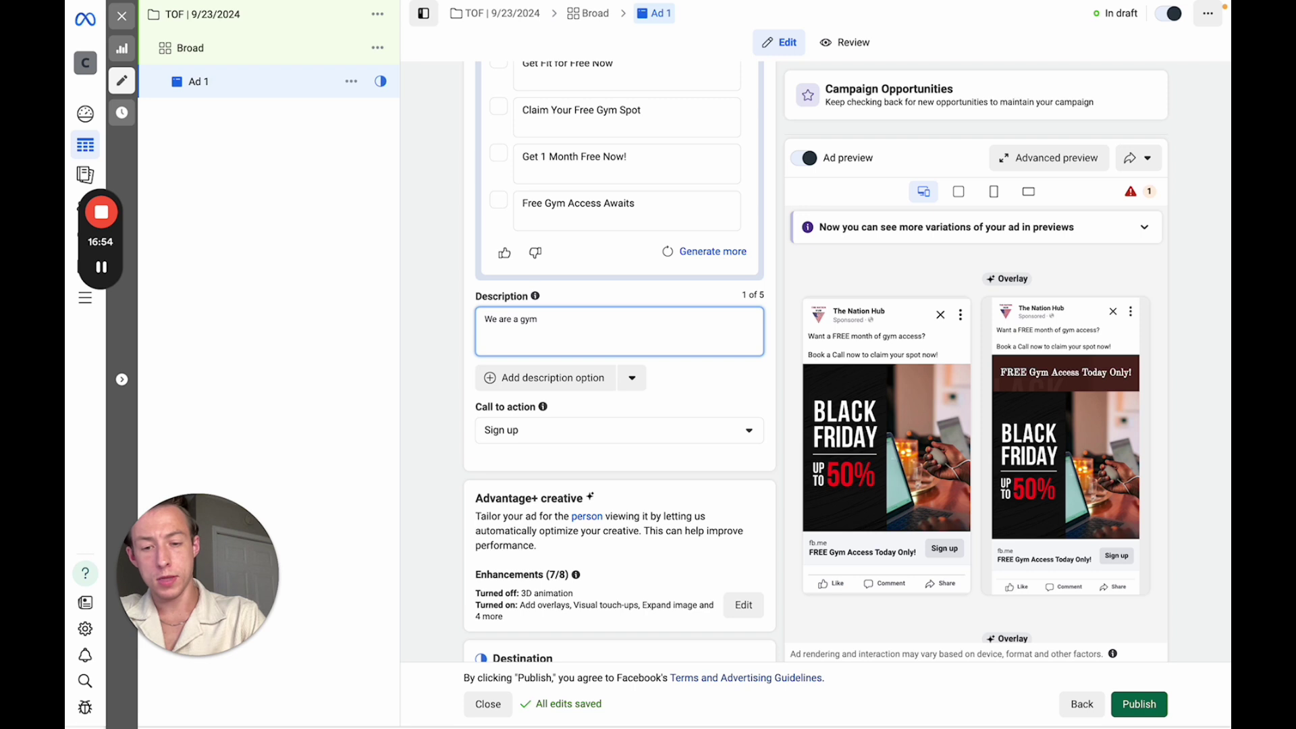
{"action": "type", "text": " ocated in Pittsburgh PA! Focus"}
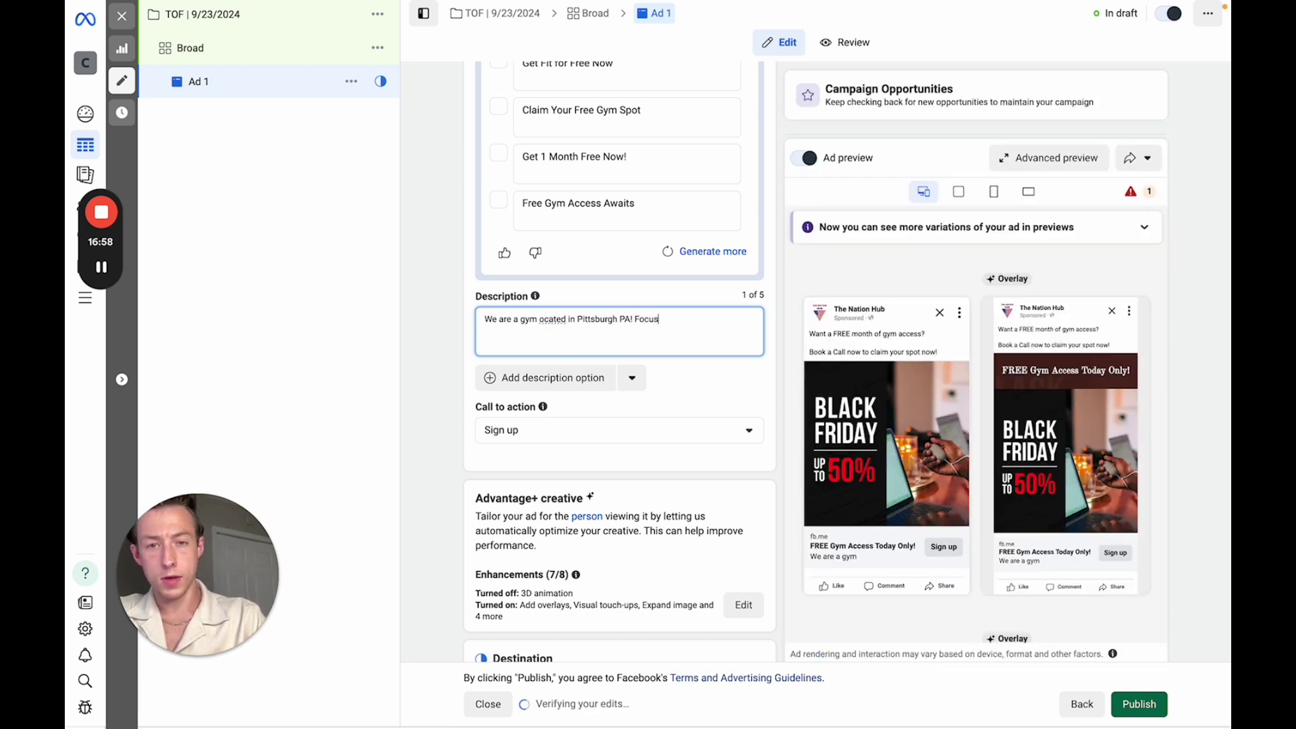
{"action": "type", "text": "ing in"}
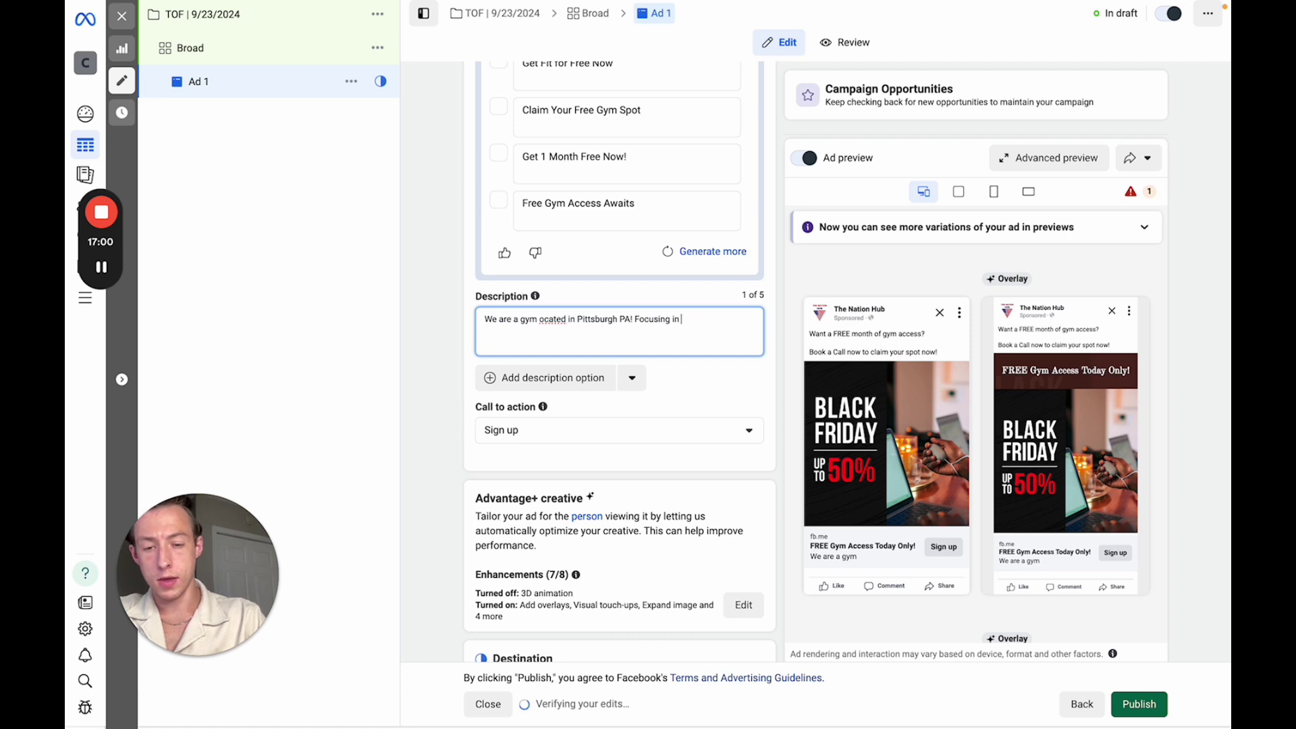
{"action": "type", "text": " weight liftin"}
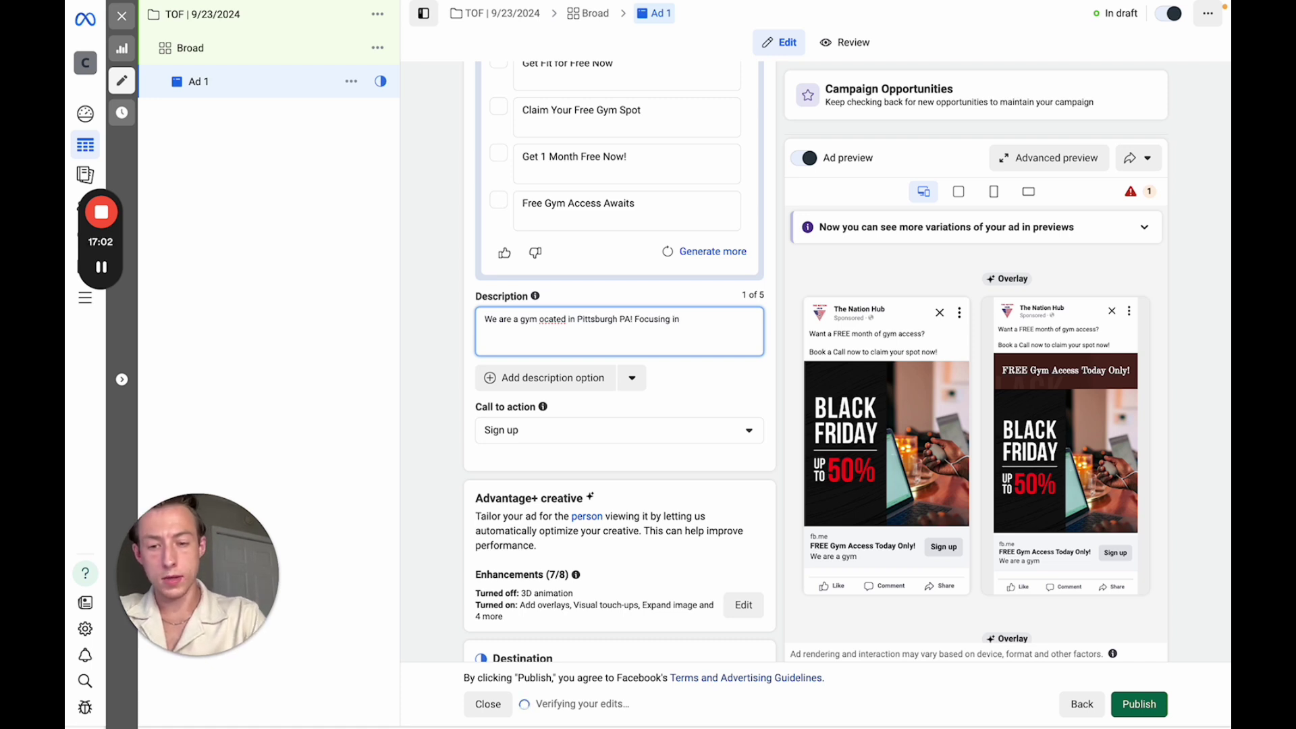
{"action": "type", "text": "g and"}
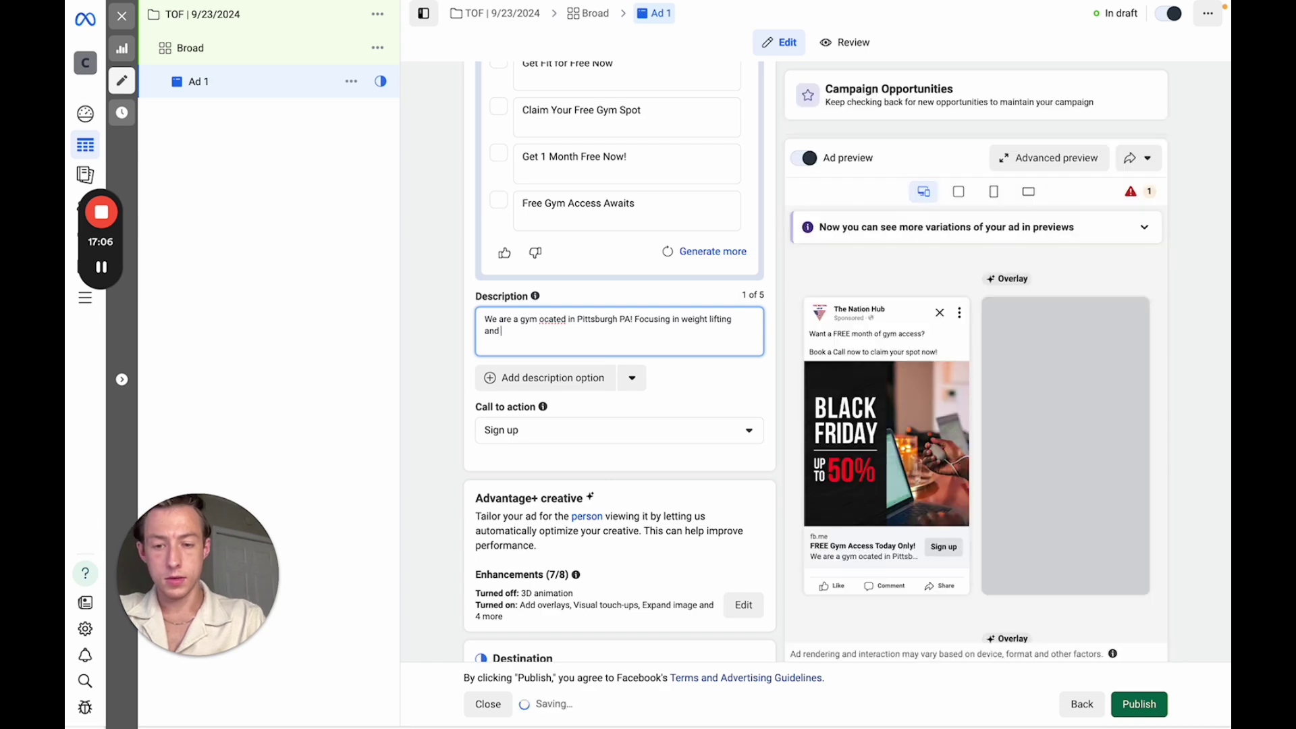
{"action": "type", "text": " daily classes"}
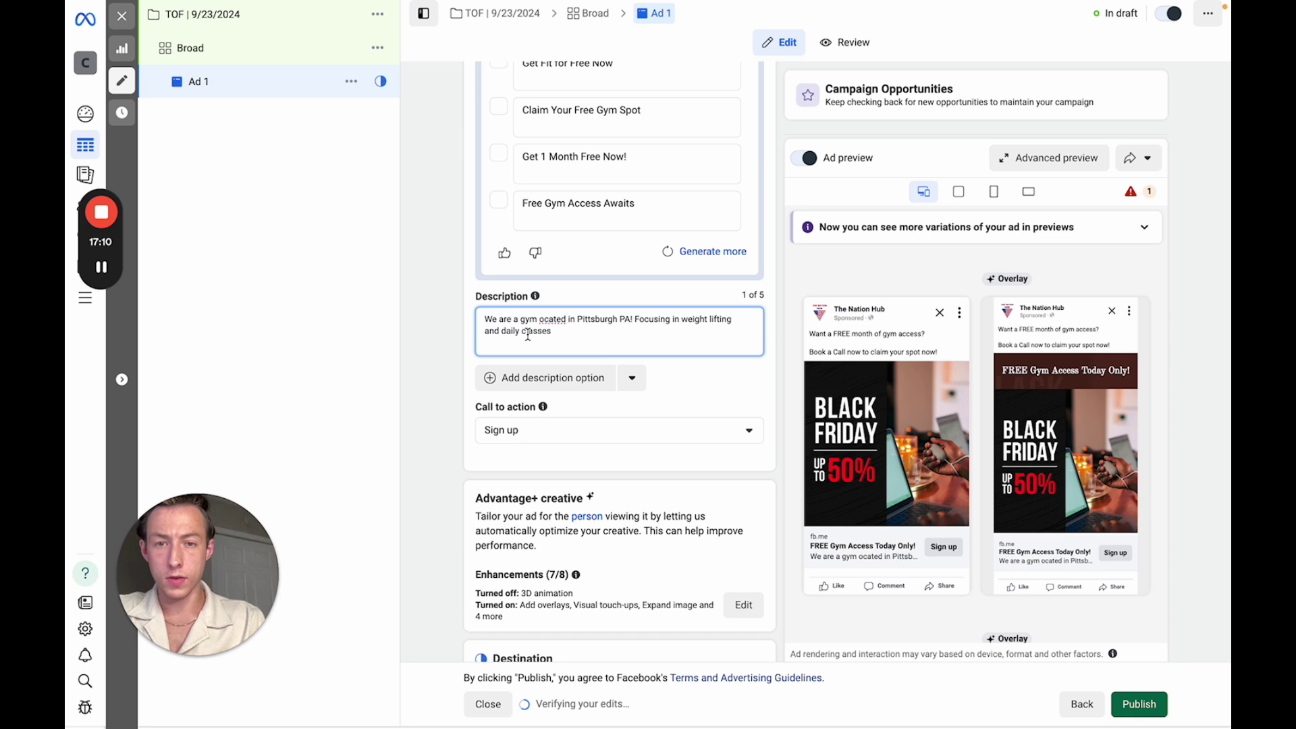
- Set the ad's call to action to Learn more and start creating a new instant form
{"action": "left_click", "coordinate": [587, 432]}
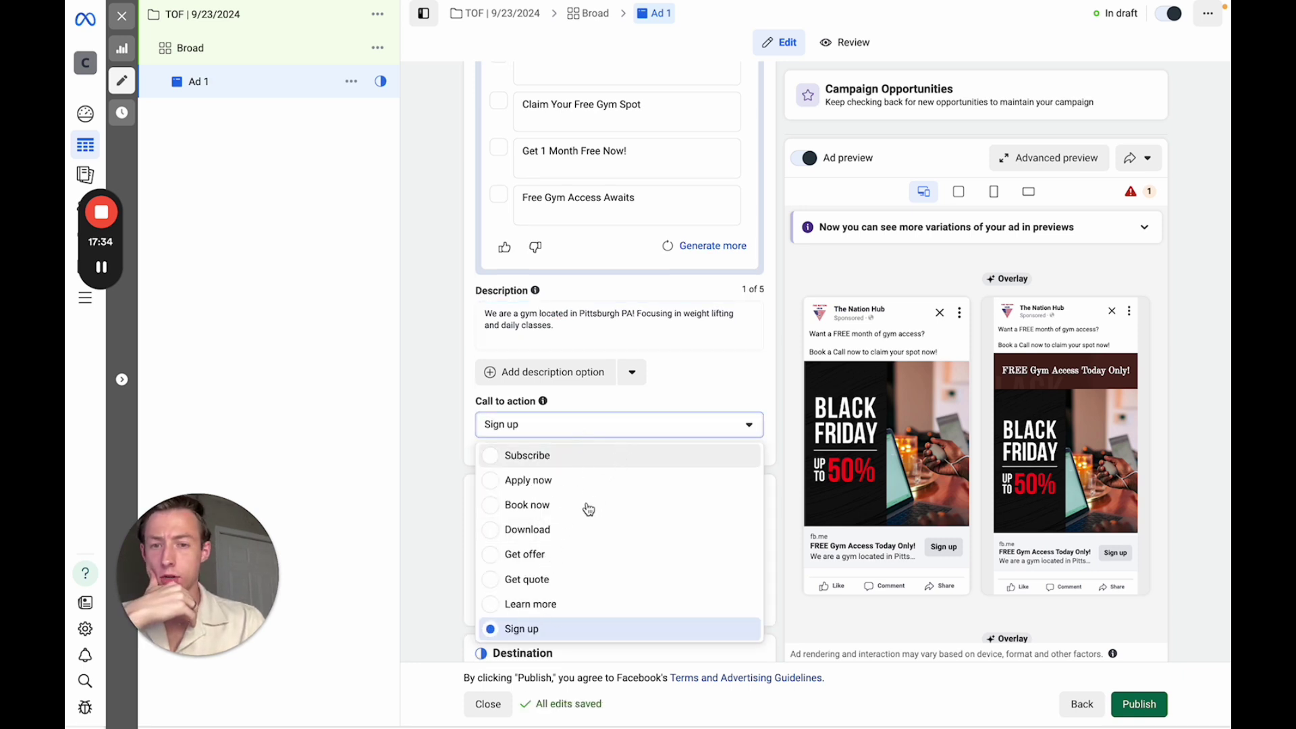
{"action": "left_click", "coordinate": [531, 604]}
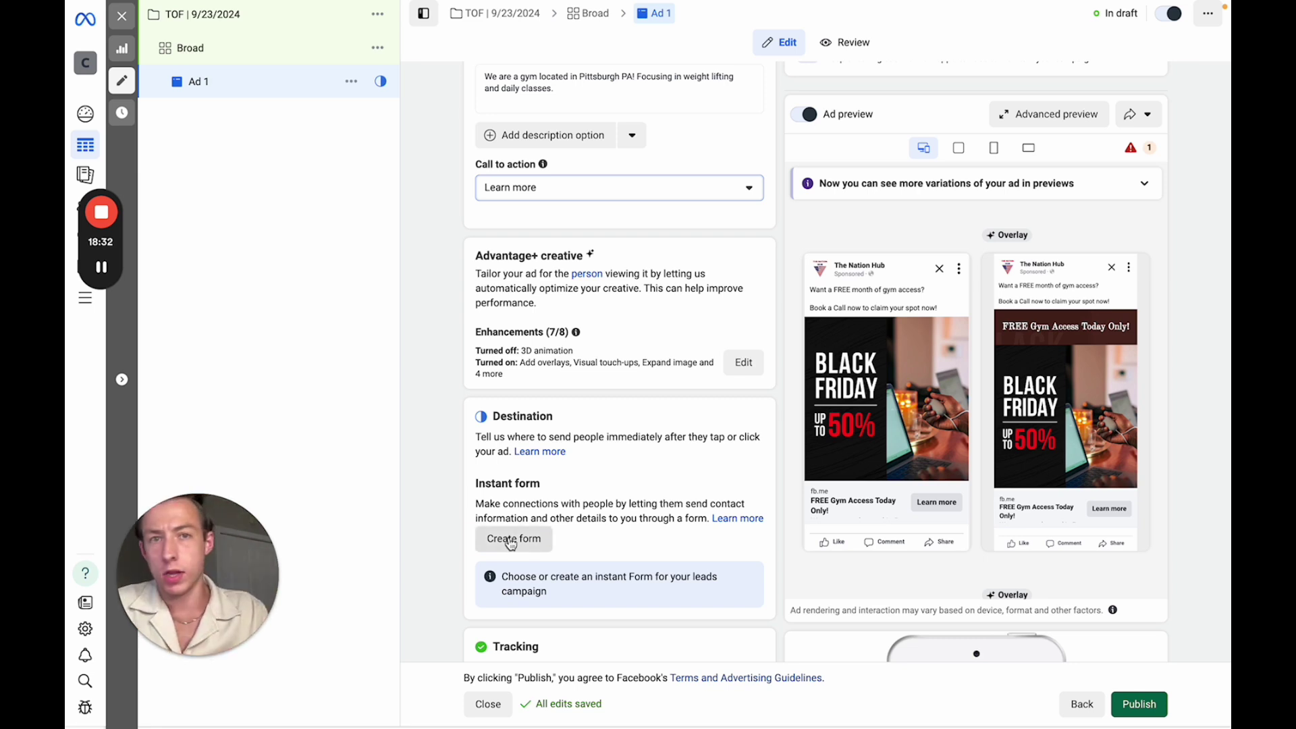
{"action": "left_click", "coordinate": [511, 540]}
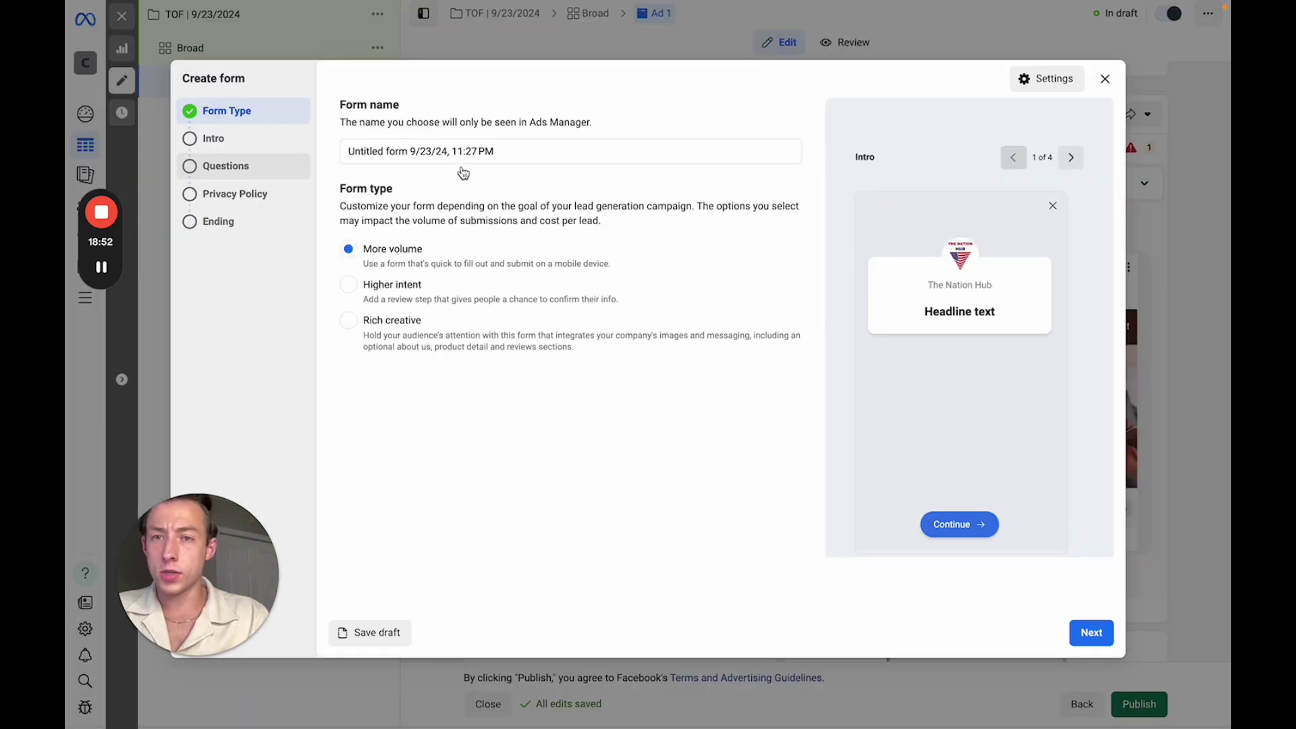
- Name the form "Lead Form 1" and continue with the More volume form type
{"action": "triple_click", "coordinate": [536, 150]}
{"action": "type", "text": "Lead Form 1"}
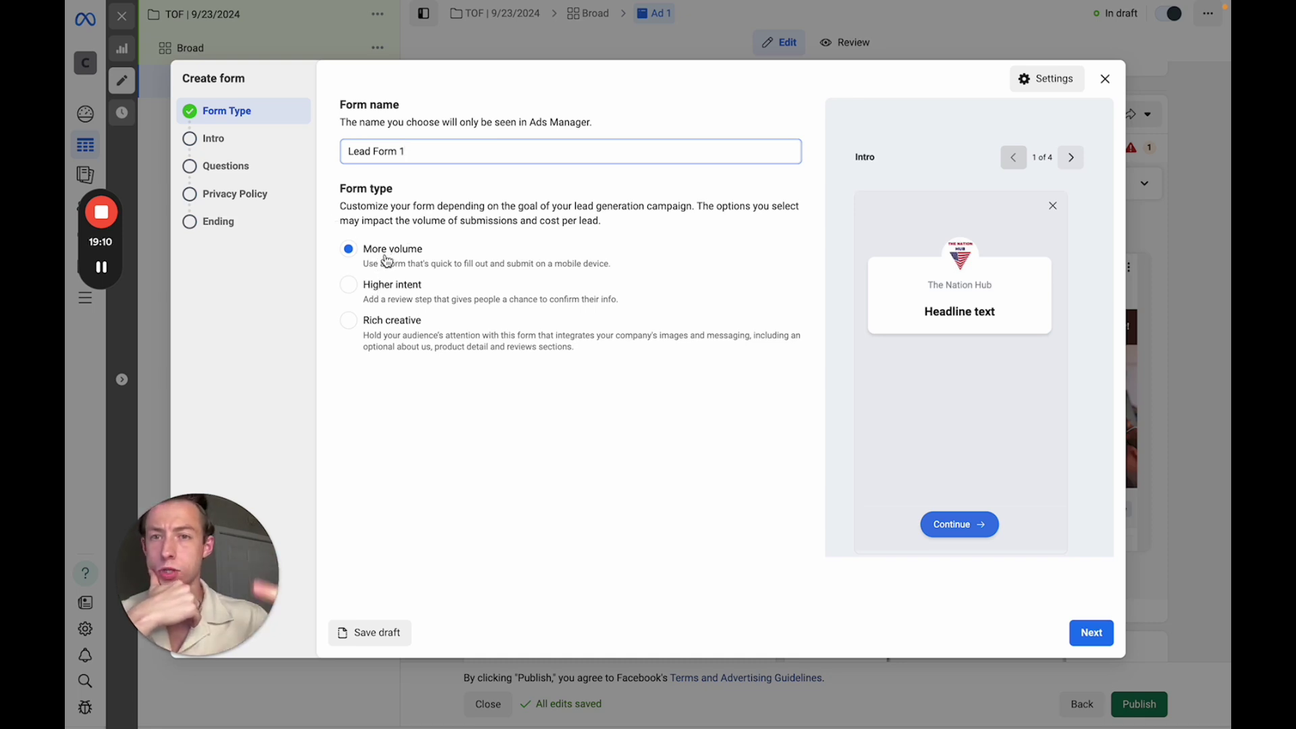
{"action": "left_click", "coordinate": [1104, 642]}
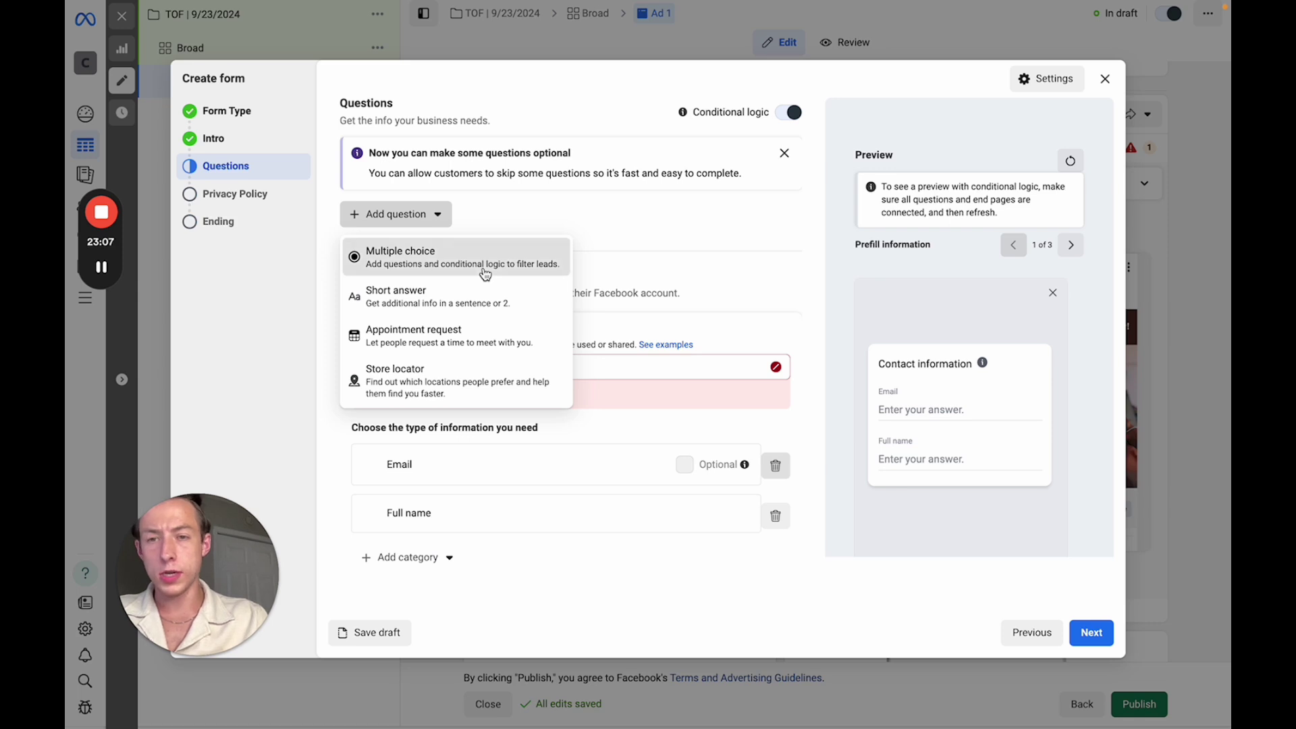
- Add the multiple-choice question "What is your budget?" with the answers $0 and $10+
{"action": "left_click", "coordinate": [486, 275]}
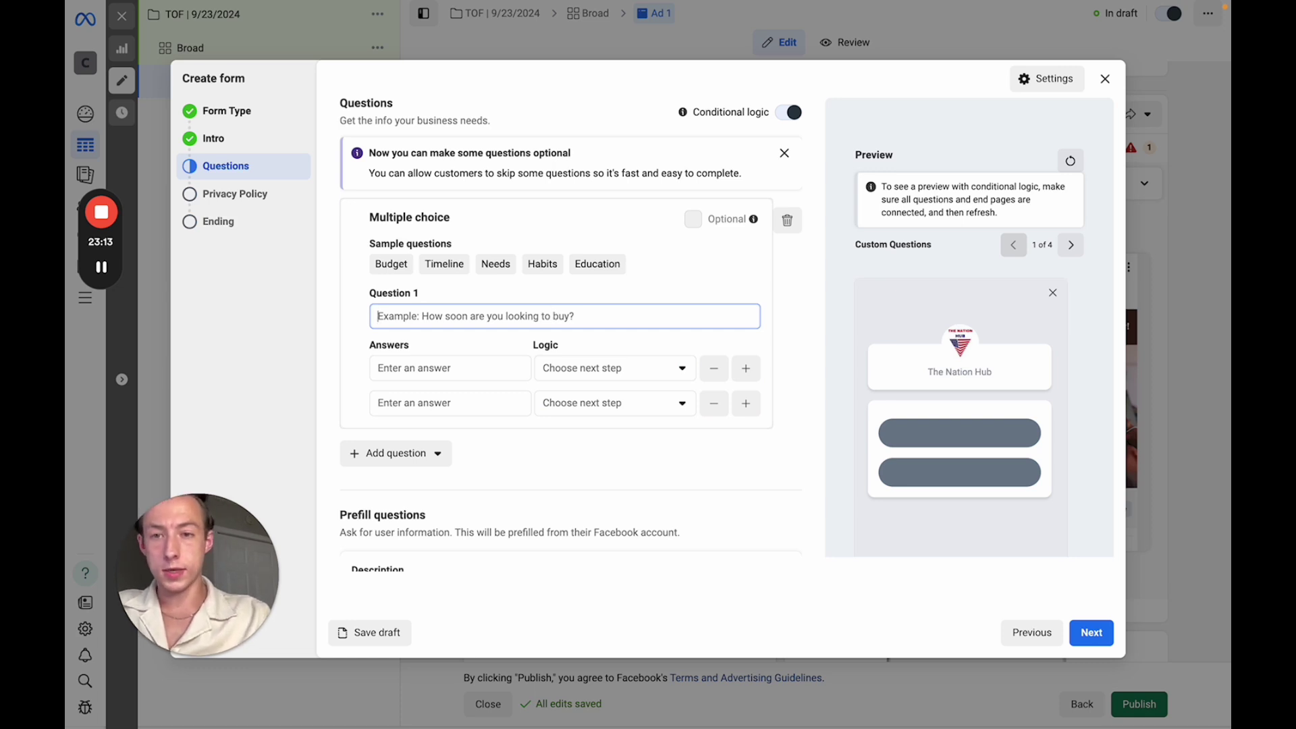
{"action": "type", "text": "What is"}
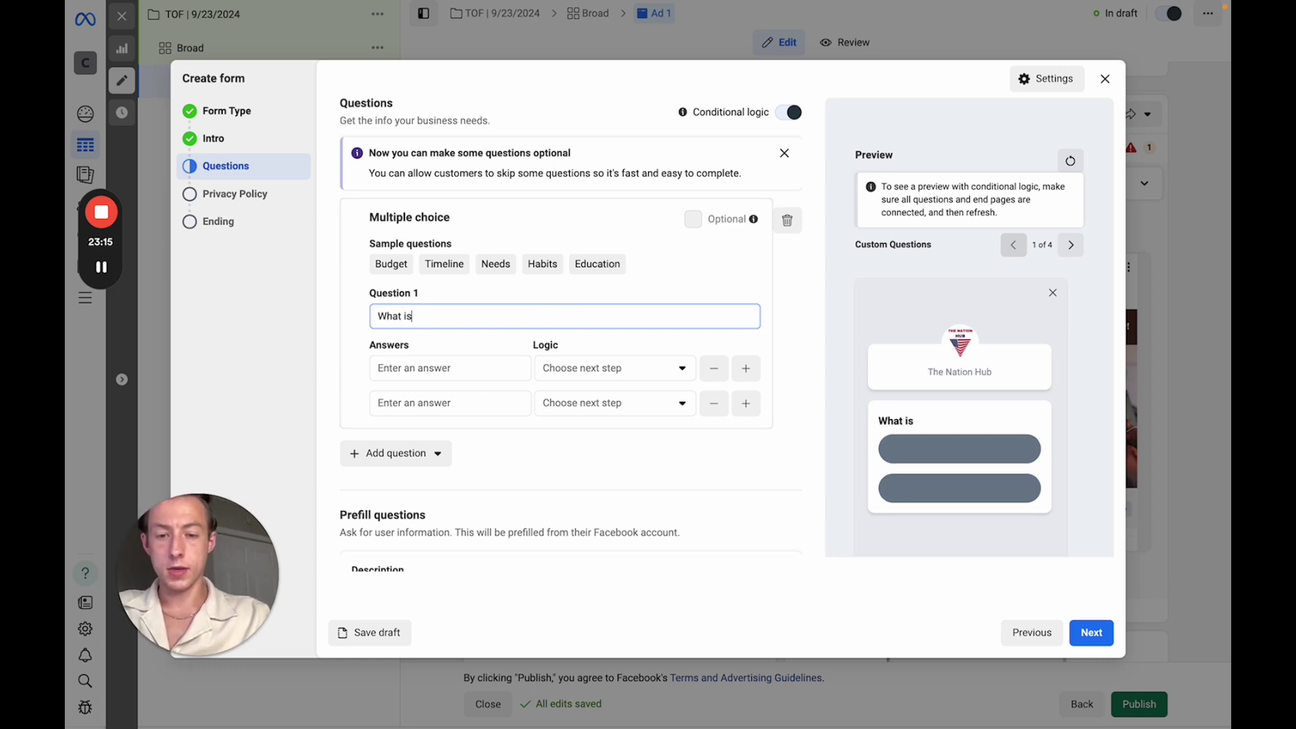
{"action": "type", "text": " your budget?"}
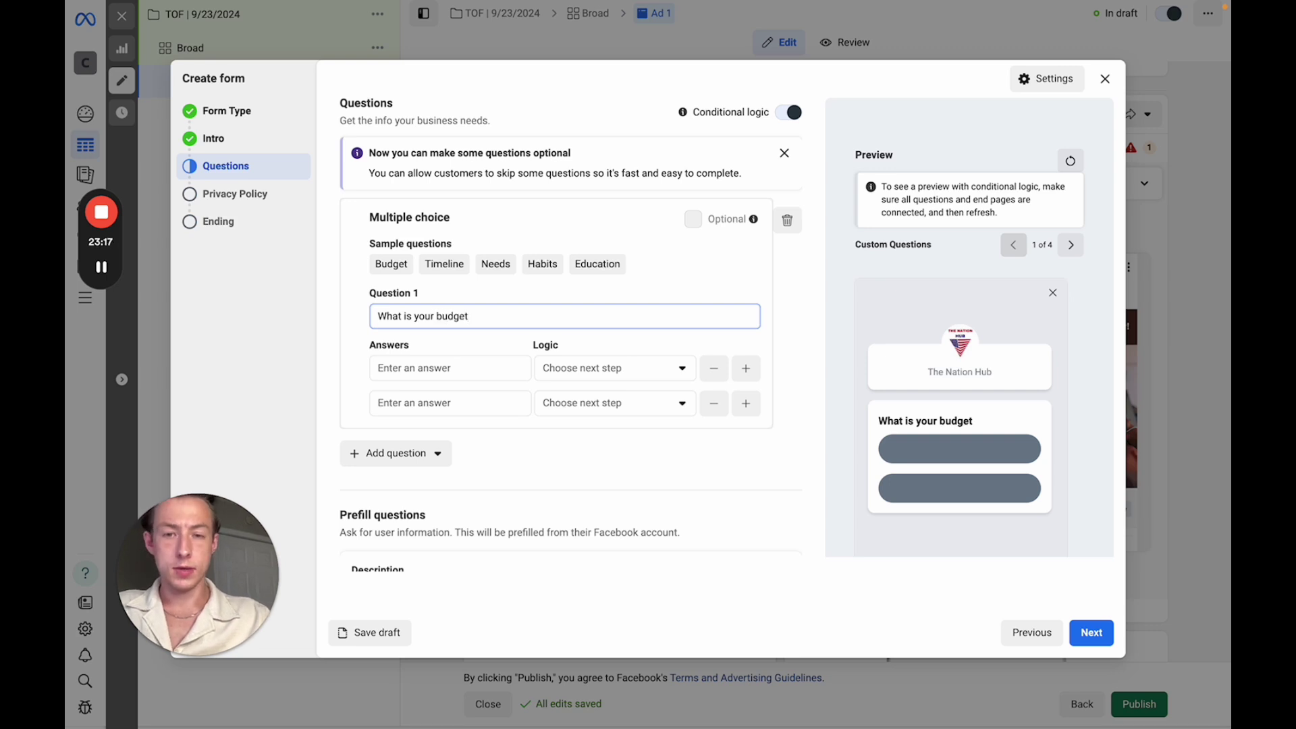
{"action": "left_click", "coordinate": [467, 372]}
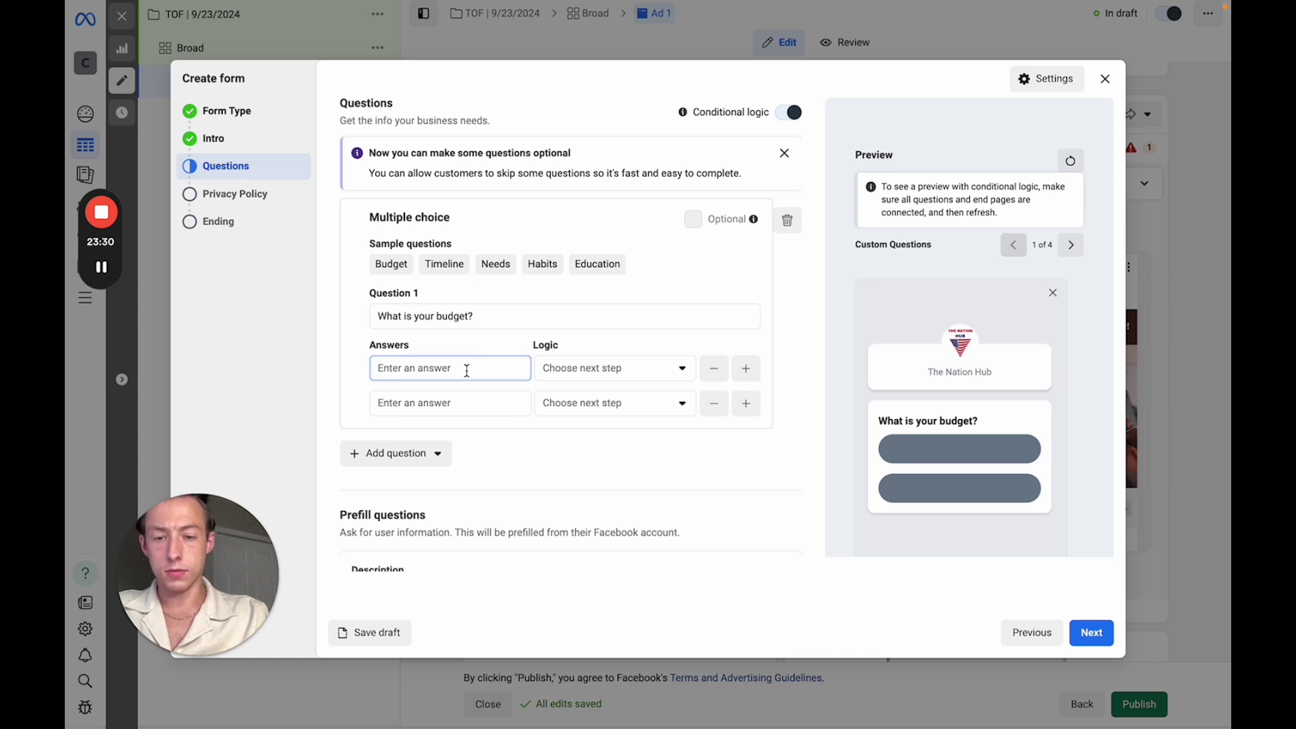
{"action": "type", "text": "$0"}
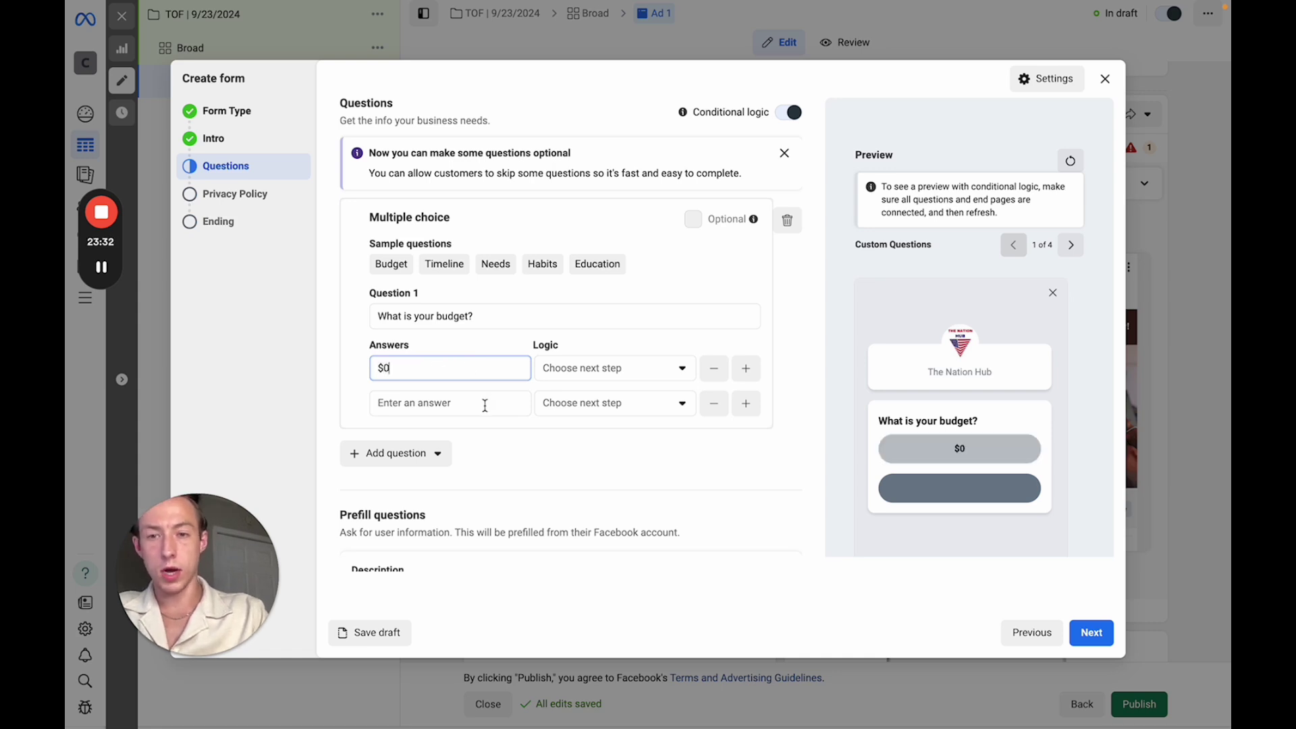
{"action": "left_click", "coordinate": [485, 406]}
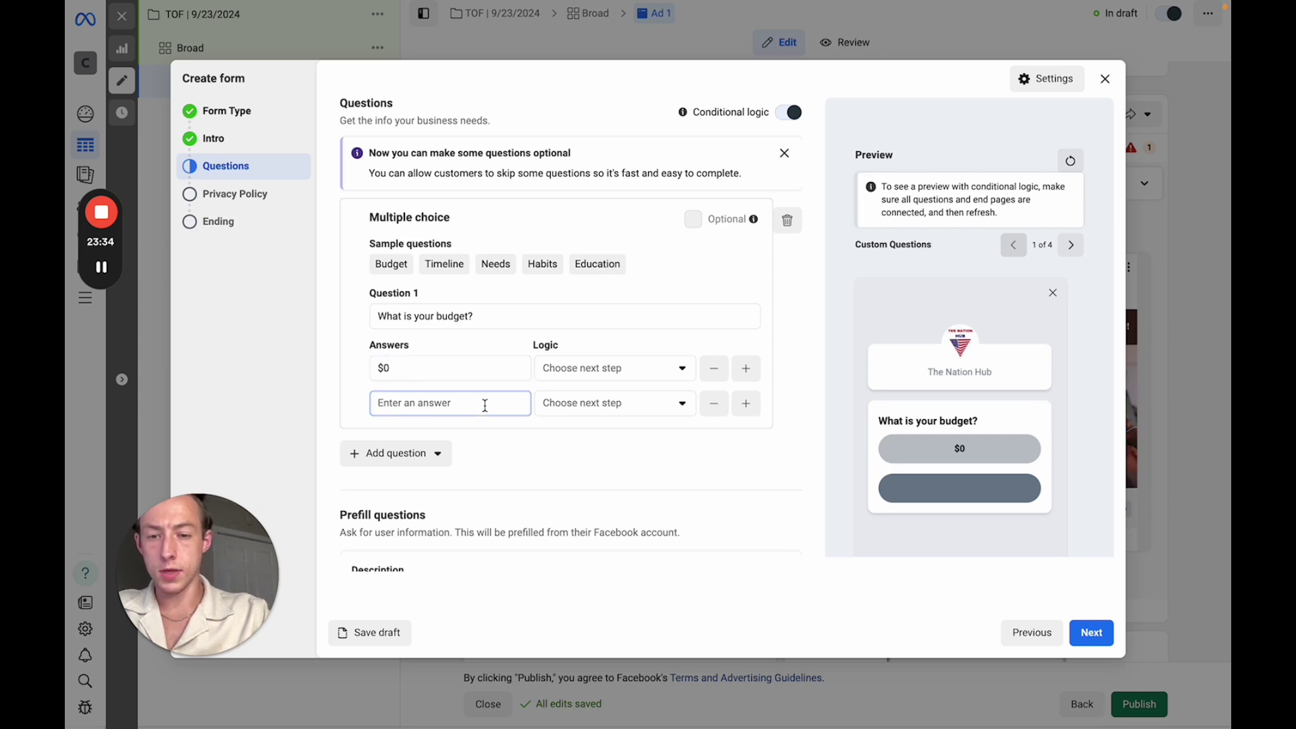
{"action": "type", "text": "$10+"}
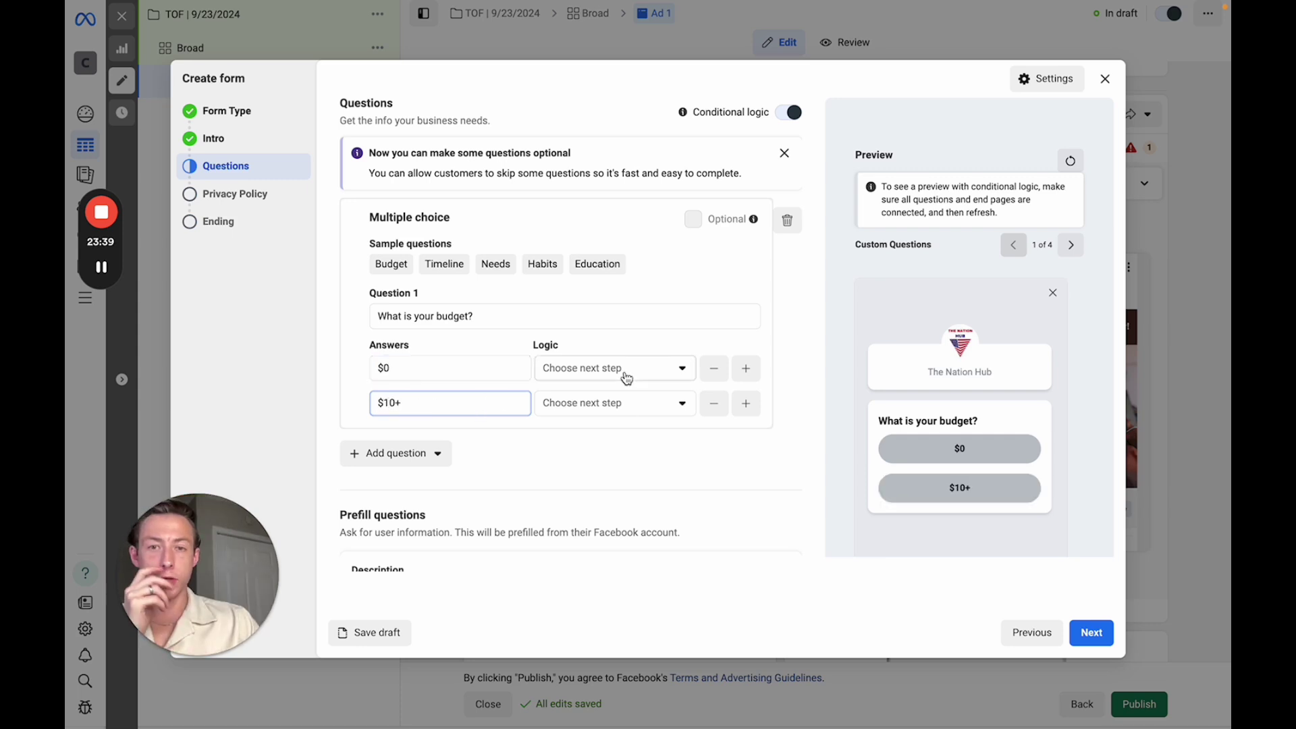
- Set the $0 answer's logic to Close form and the $10+ answer's logic to a custom end page for leads
{"action": "left_click", "coordinate": [627, 379]}
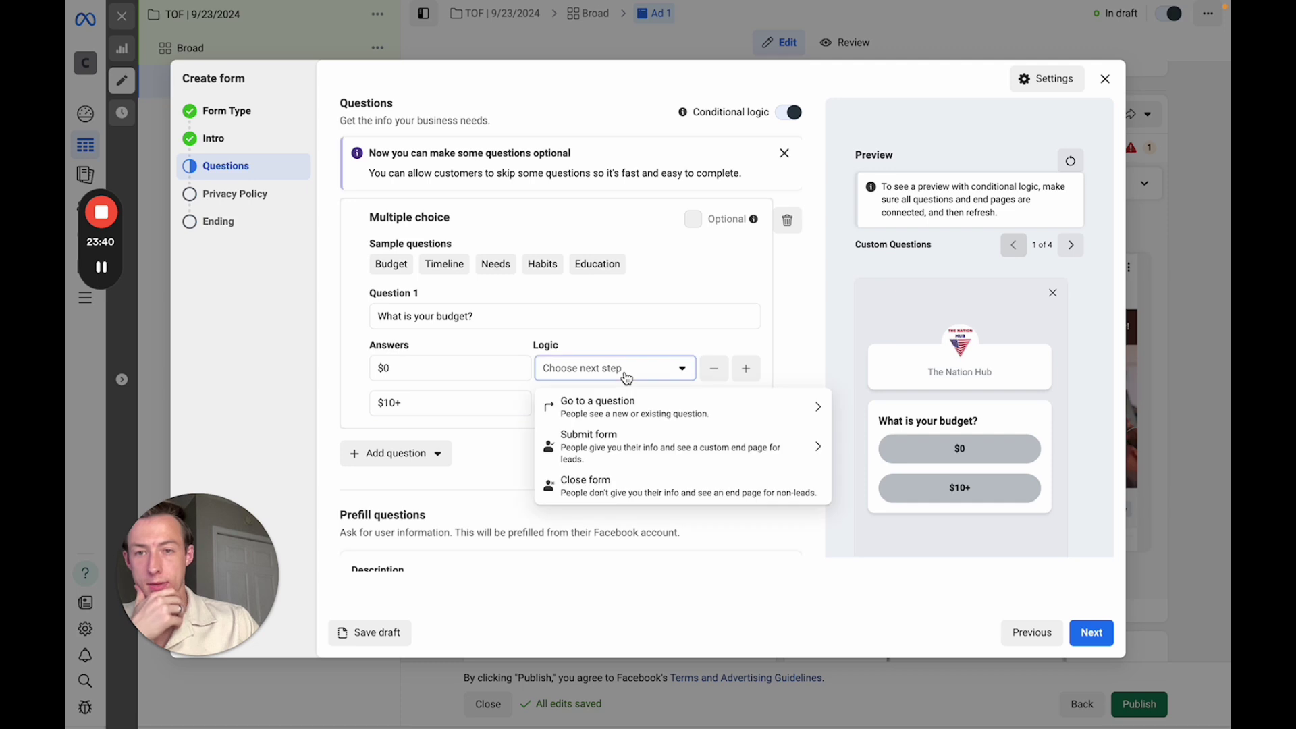
{"action": "left_click", "coordinate": [642, 486]}
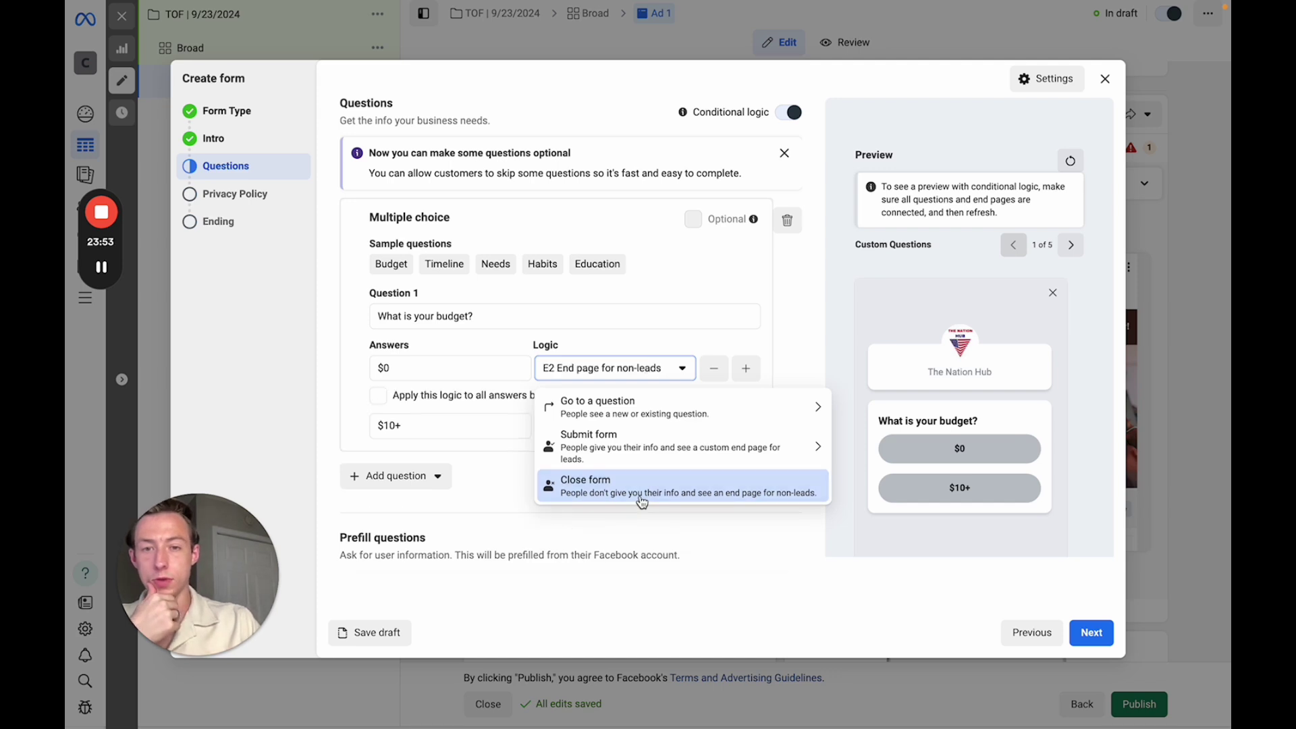
{"action": "left_click", "coordinate": [614, 427]}
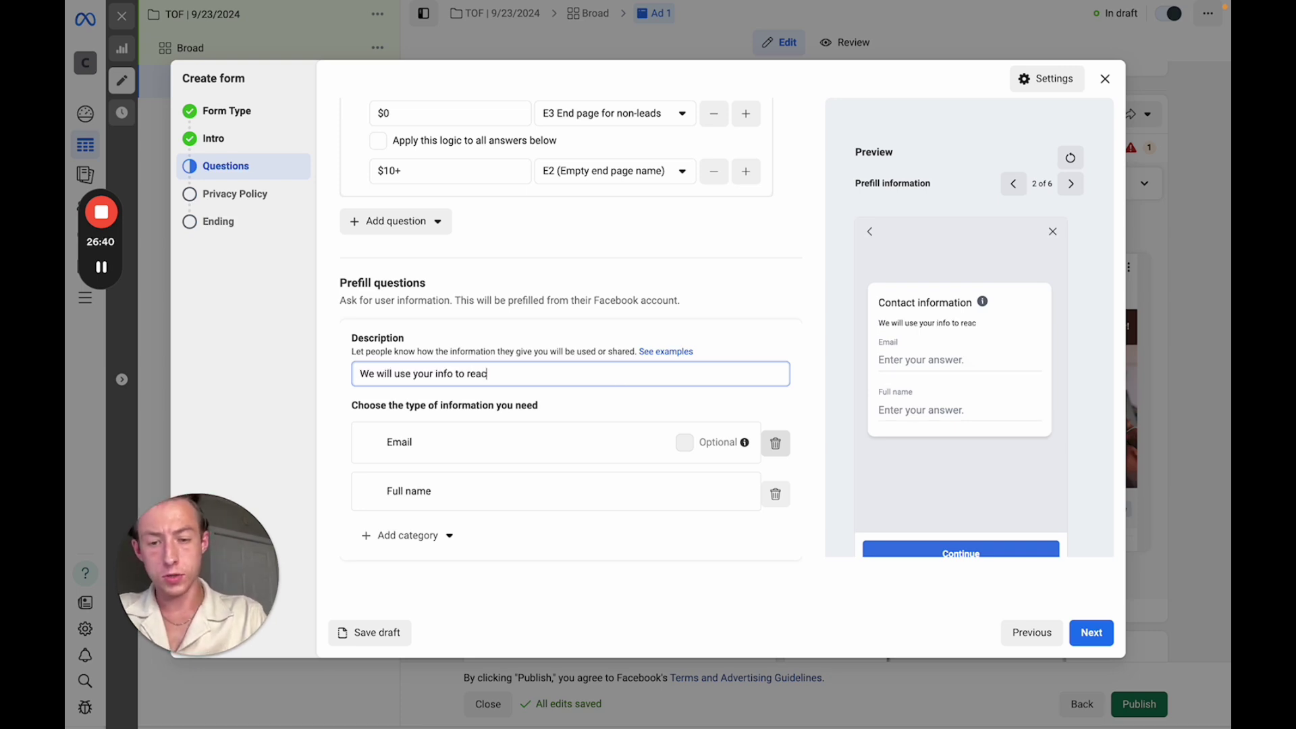
- Complete the prefill questions description as "We will use your info to reach out to you." and continue to the privacy policy
{"action": "type", "text": "out to you"}
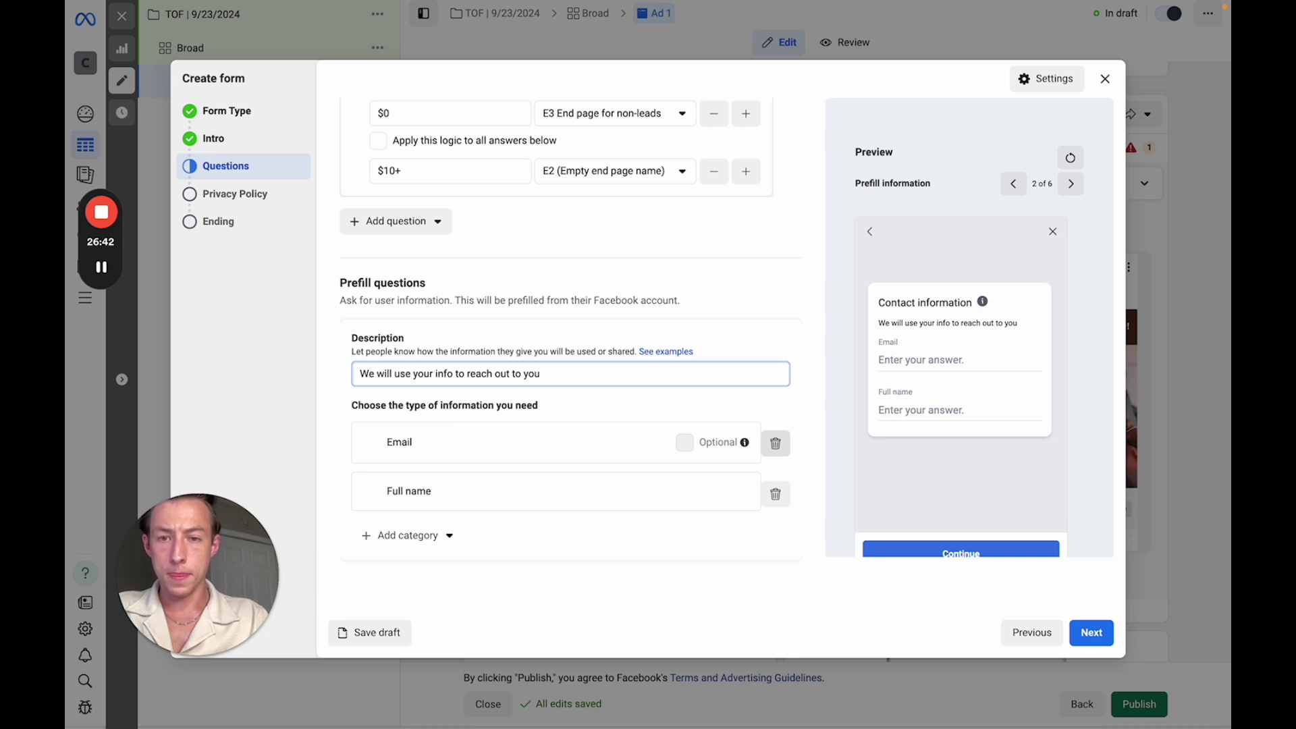
{"action": "type", "text": "."}
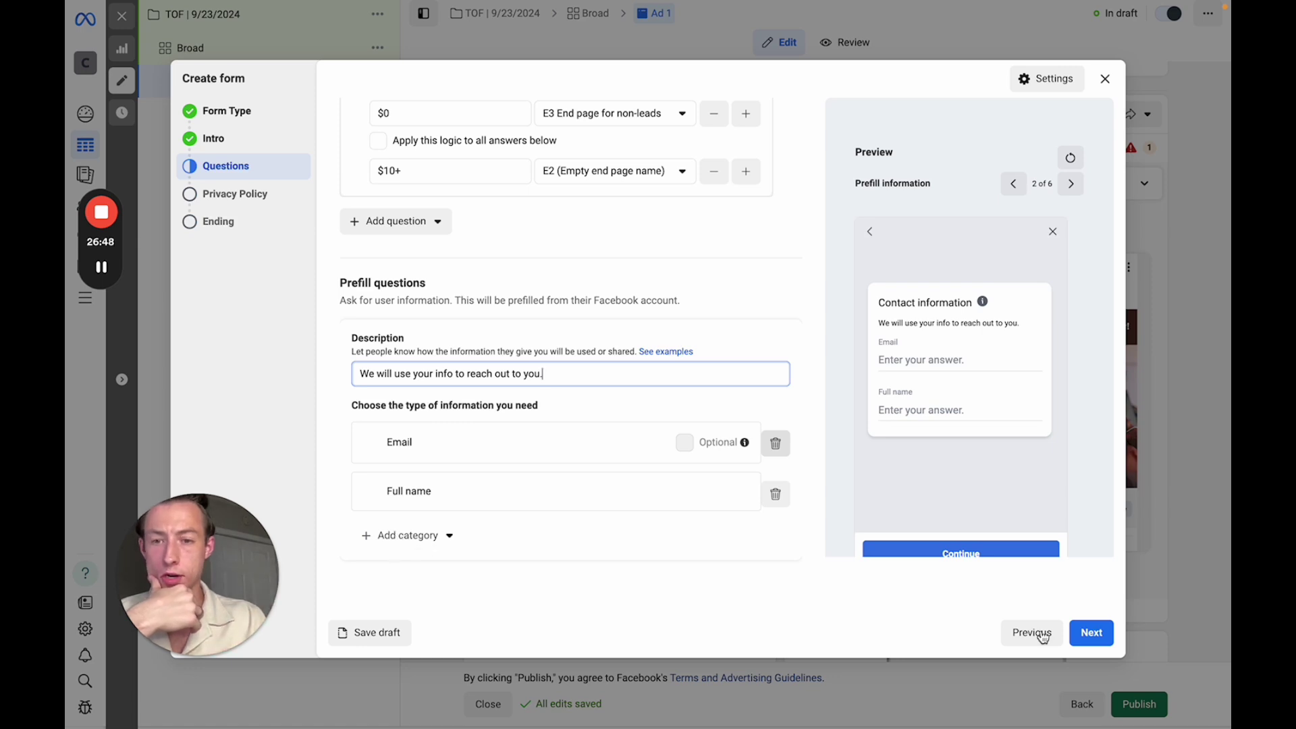
{"action": "left_click", "coordinate": [1092, 633]}
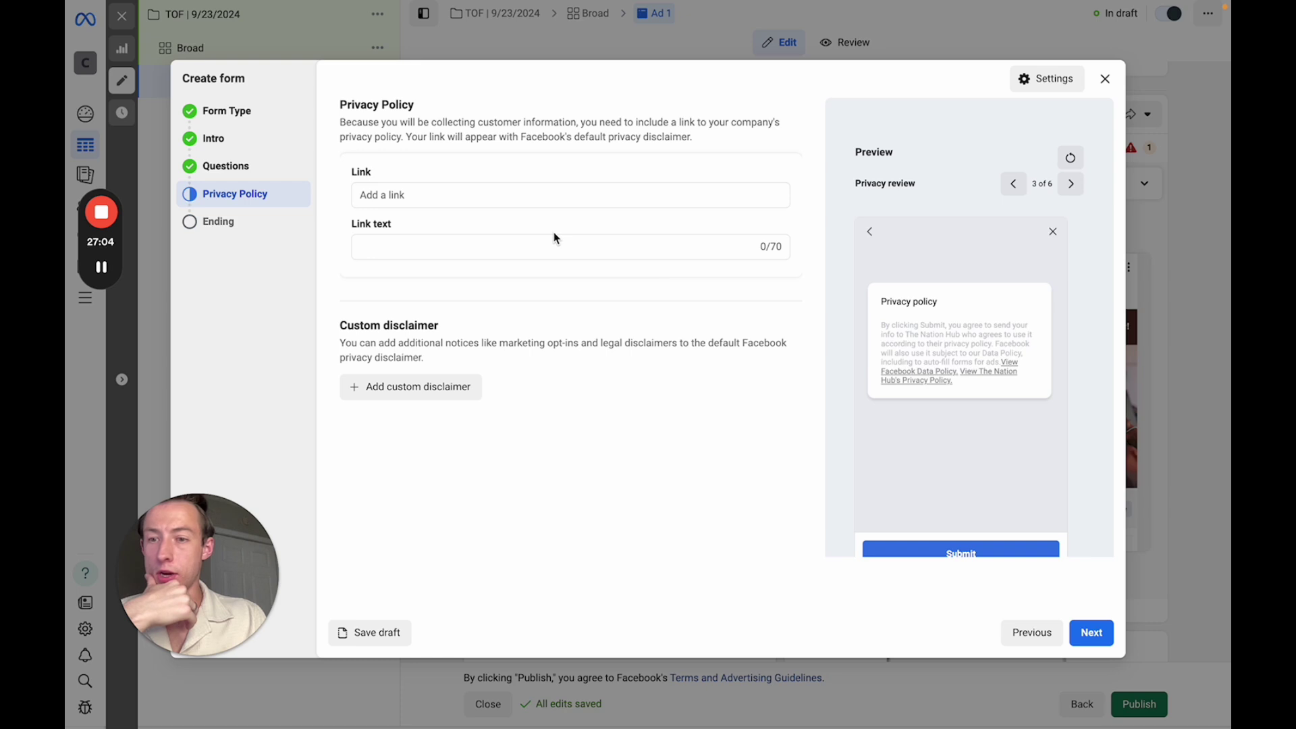